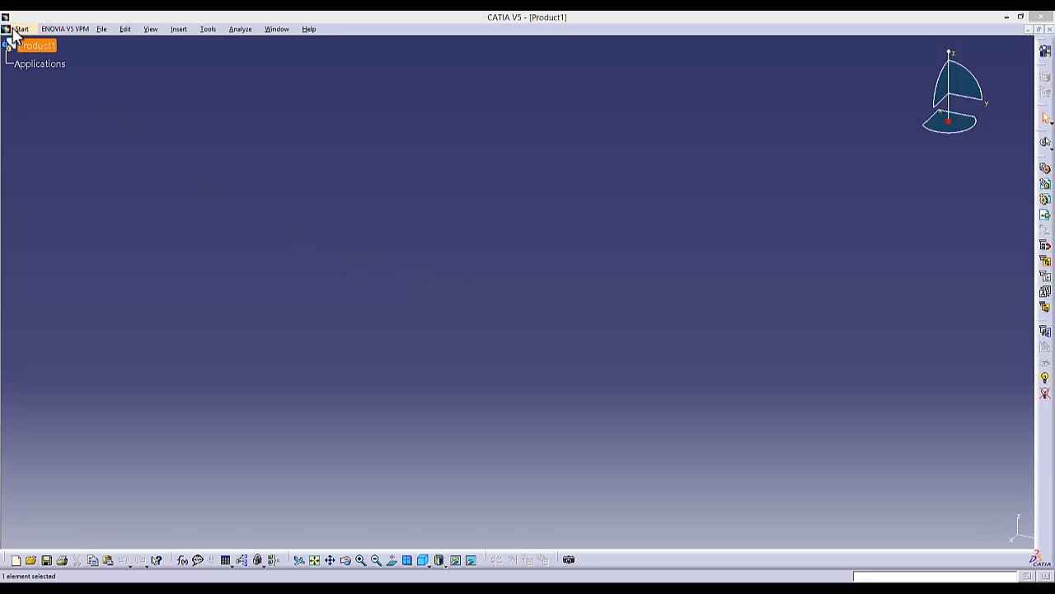
# Step: Switch to the Wireframe and Surface Design workbench and create a coordinate point at the origin (0, 0, 0 in)
pyautogui.click(20, 30)
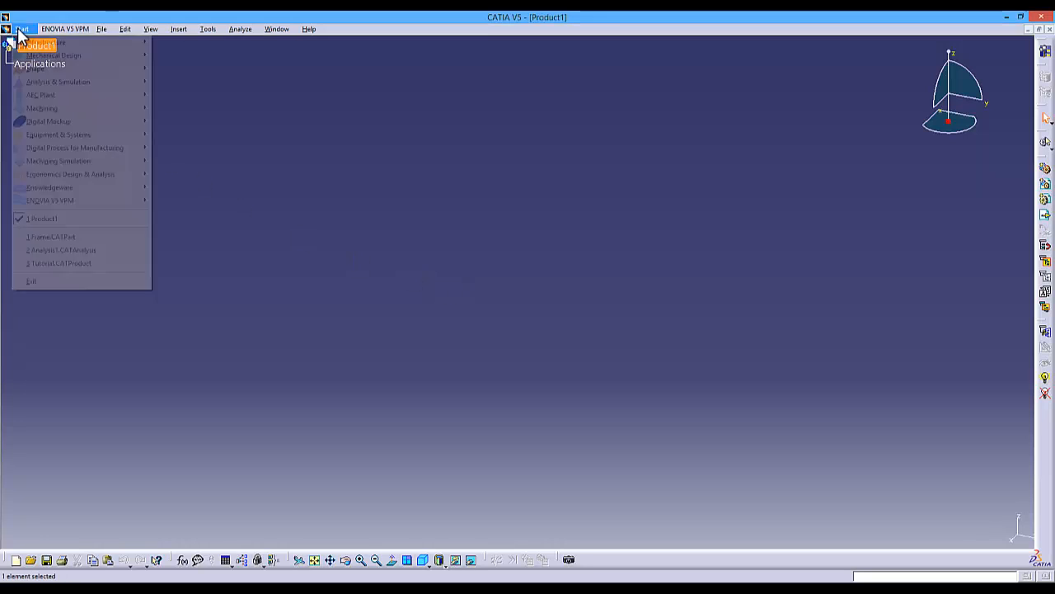
pyautogui.moveTo(32, 46)
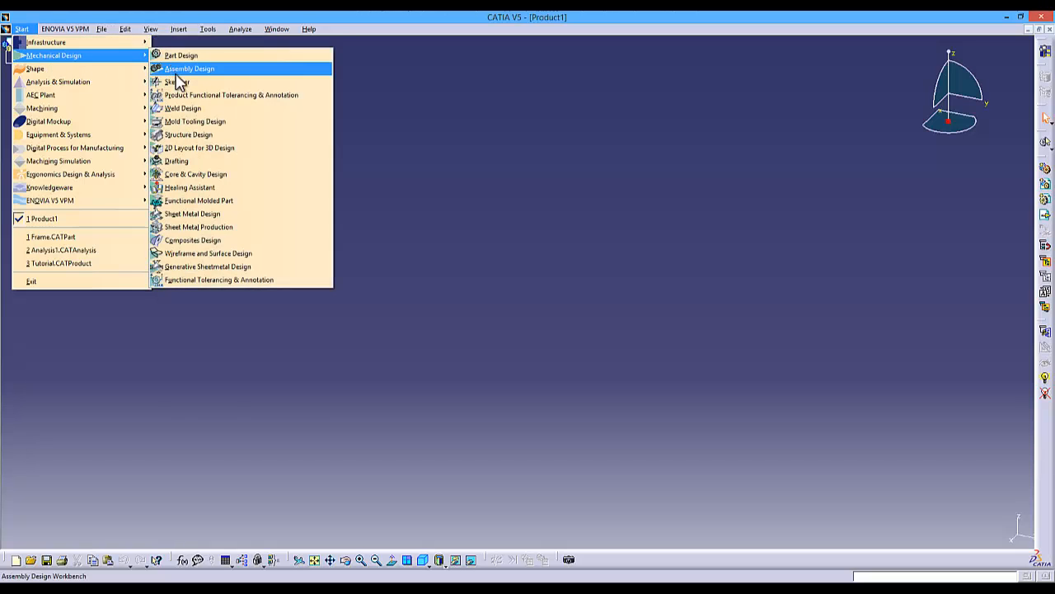
pyautogui.click(217, 255)
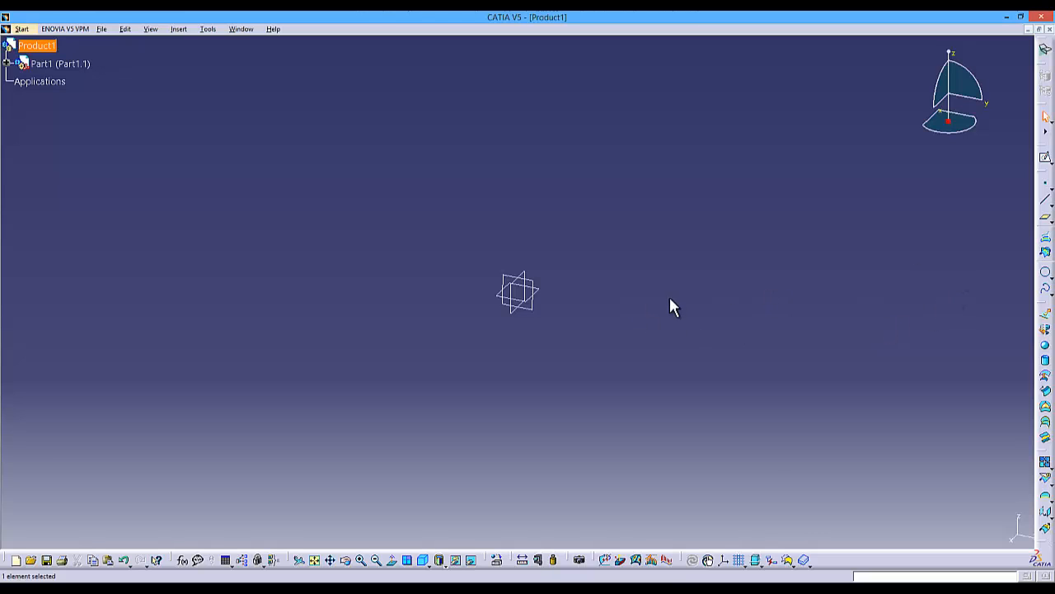
pyautogui.click(1046, 183)
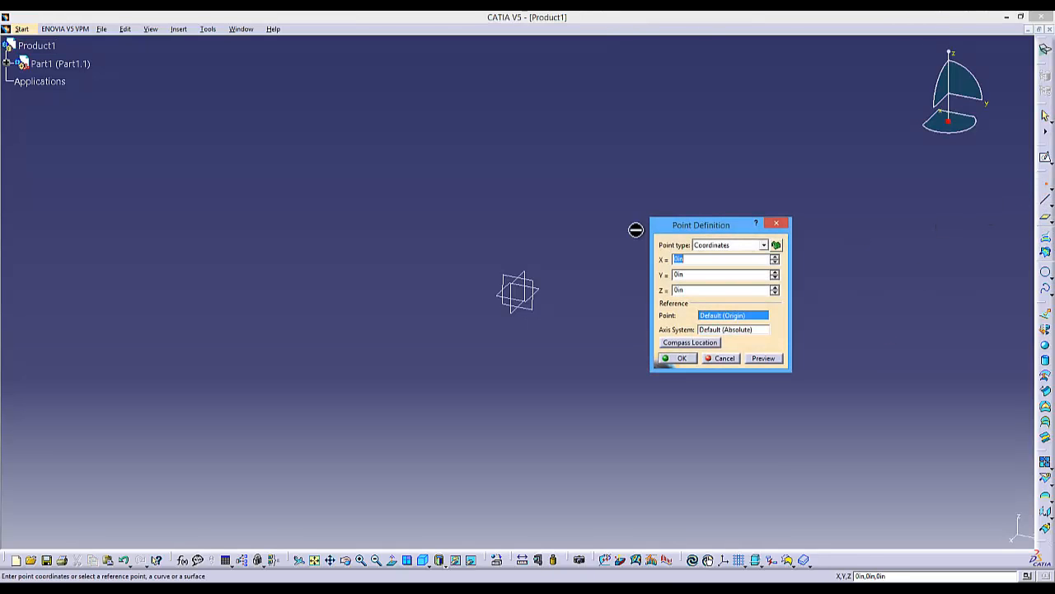
pyautogui.click(682, 358)
# Step: Expand Part1 in the tree and hide its xy, yz and zx planes
pyautogui.click(6, 64)
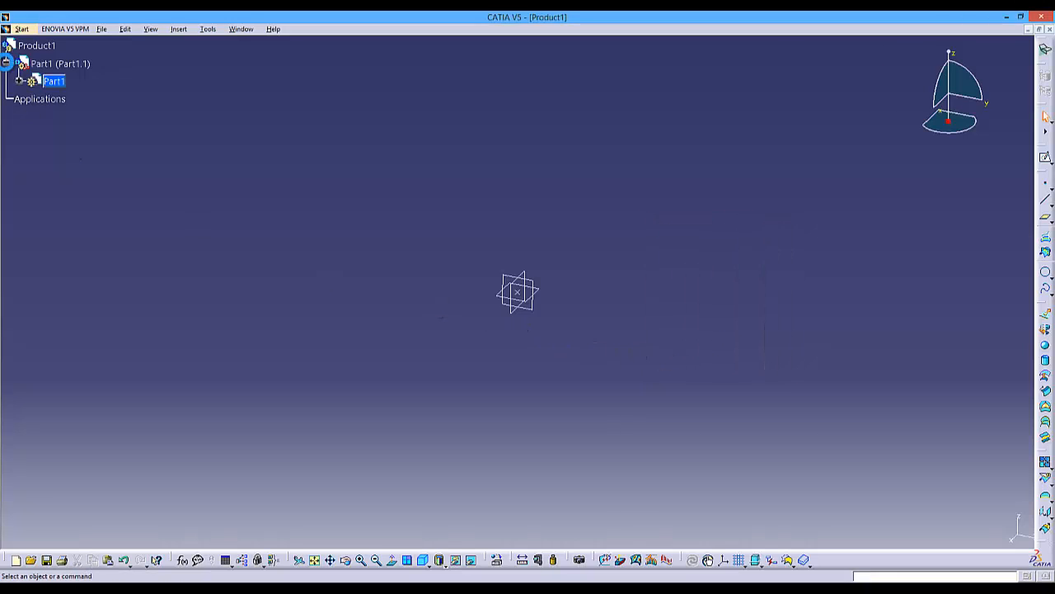
pyautogui.click(19, 81)
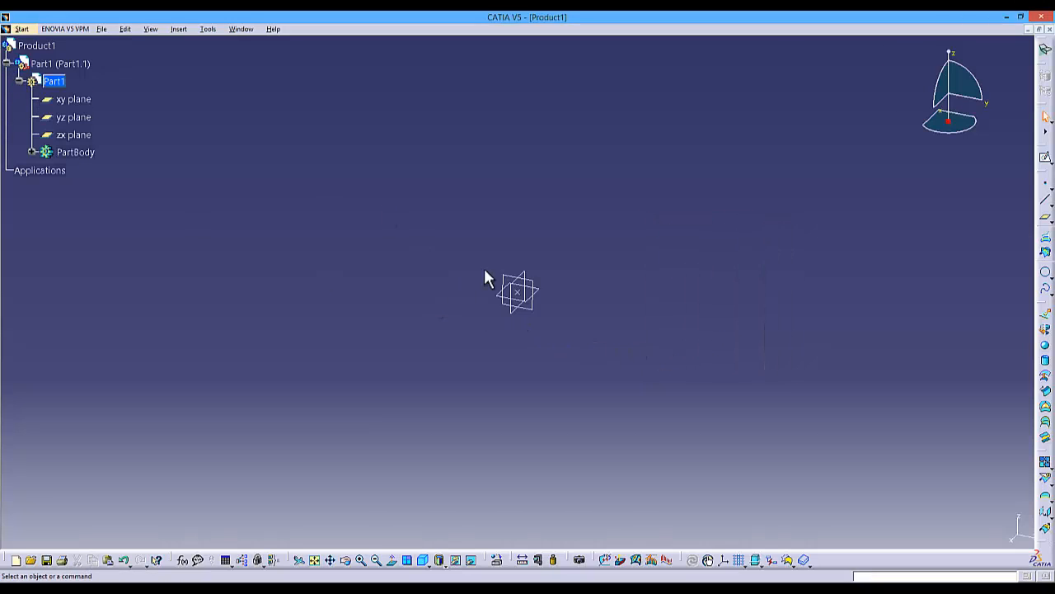
pyautogui.rightClick(72, 98)
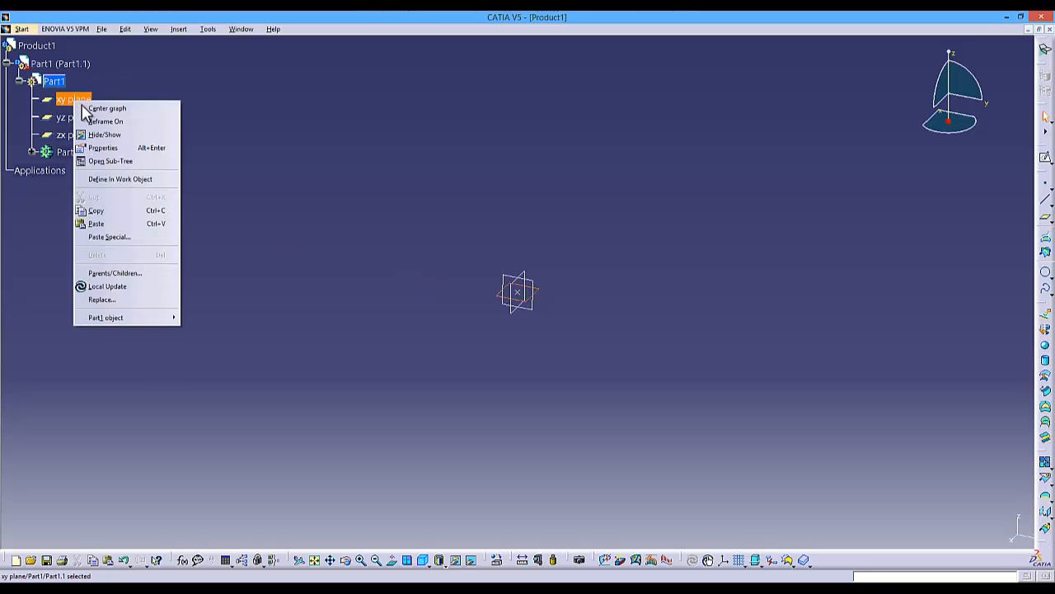
pyautogui.click(99, 135)
pyautogui.rightClick(73, 117)
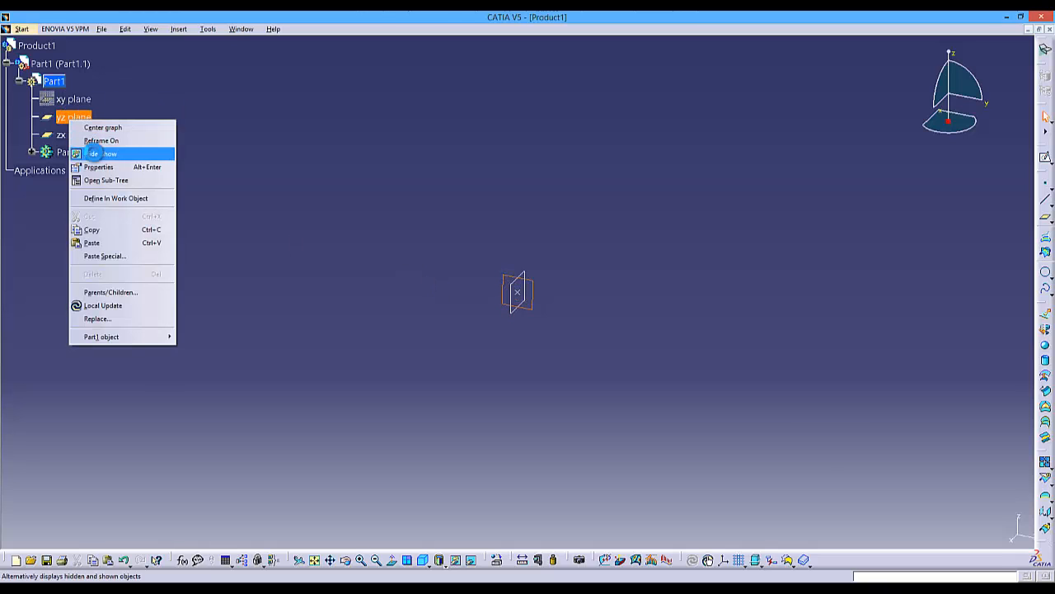
pyautogui.click(100, 153)
pyautogui.rightClick(76, 135)
pyautogui.click(101, 169)
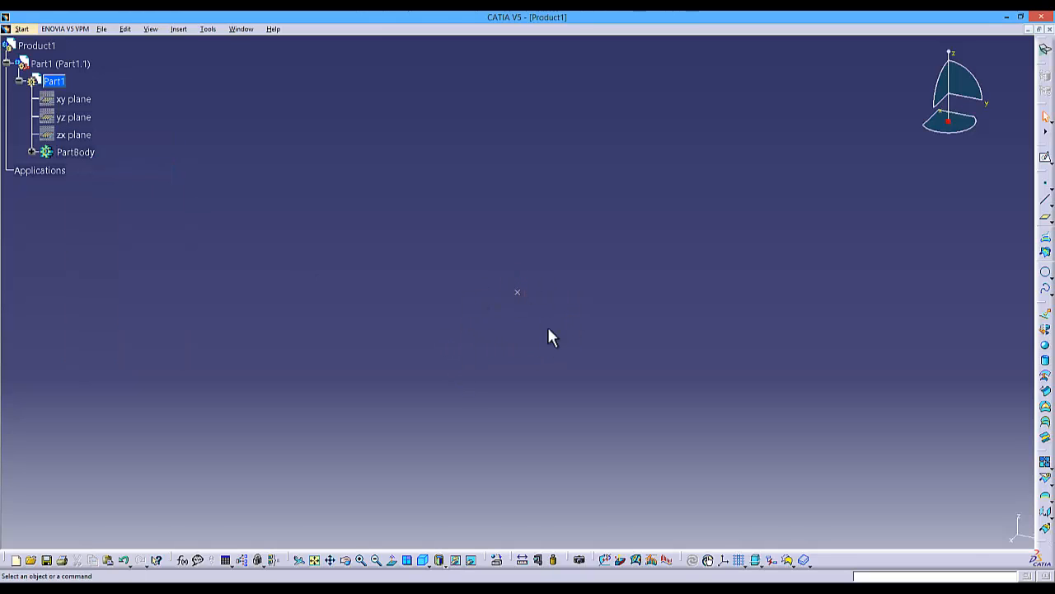
# Step: Create a second coordinate point at X = 4 in, Y = 0 in, Z = 0 in
pyautogui.click(1045, 183)
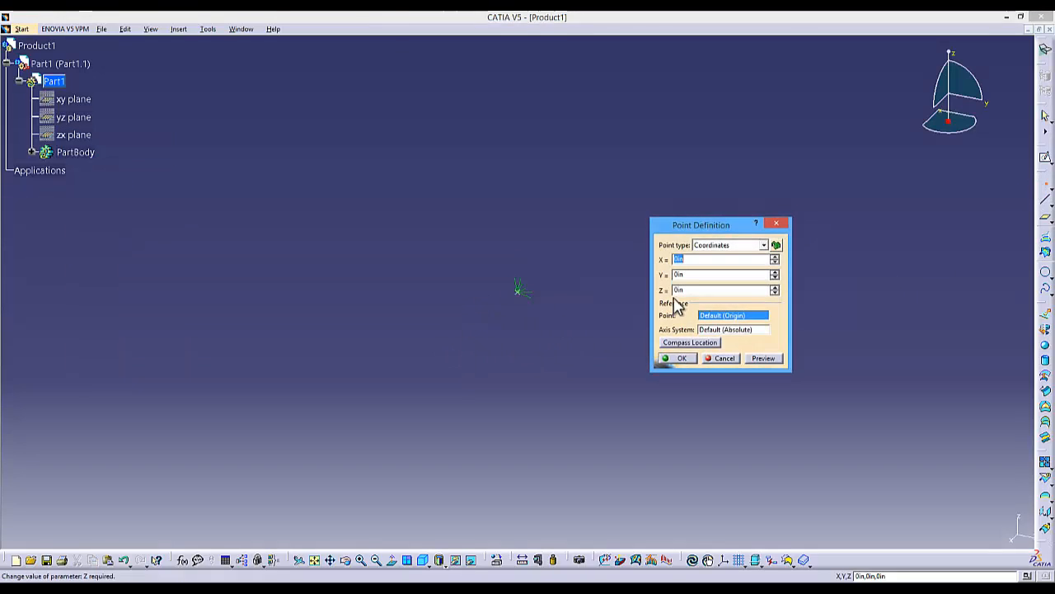
pyautogui.click(679, 260)
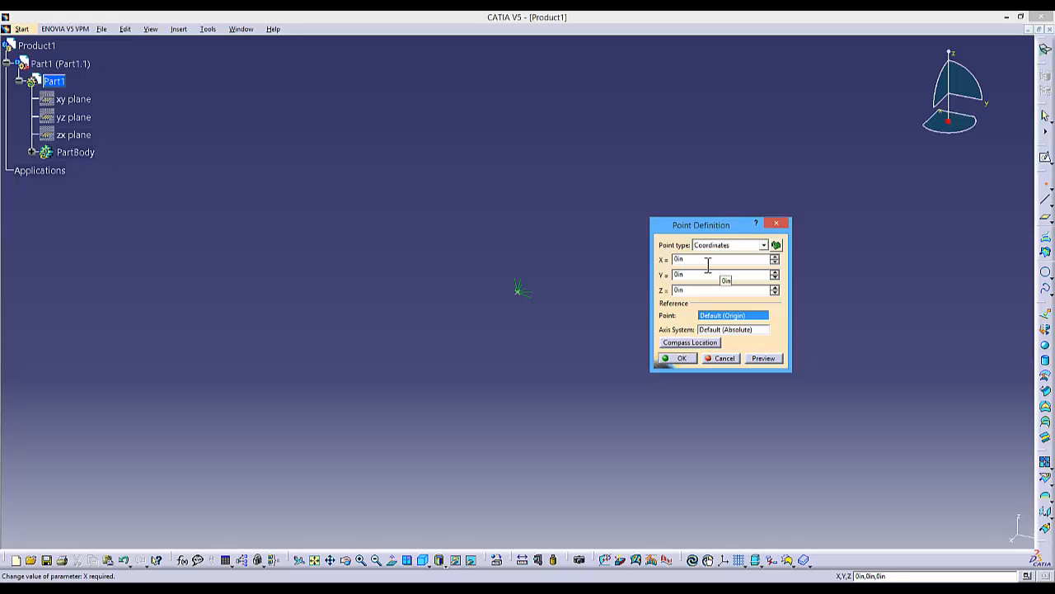
pyautogui.press('BackSpace')
pyautogui.write('2')
pyautogui.click(681, 358)
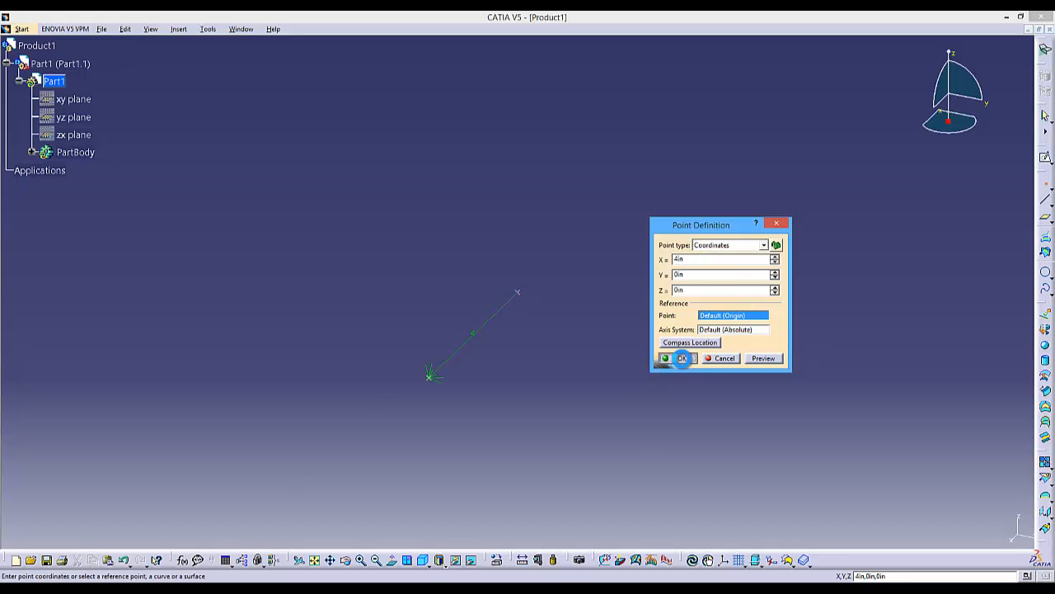
# Step: Create a third coordinate point at X = 4 in, Y = 4 in, Z = 0 in
pyautogui.moveTo(674, 337); pyautogui.dragTo(618, 290, button='middle')
pyautogui.scroll(1, 618, 290)
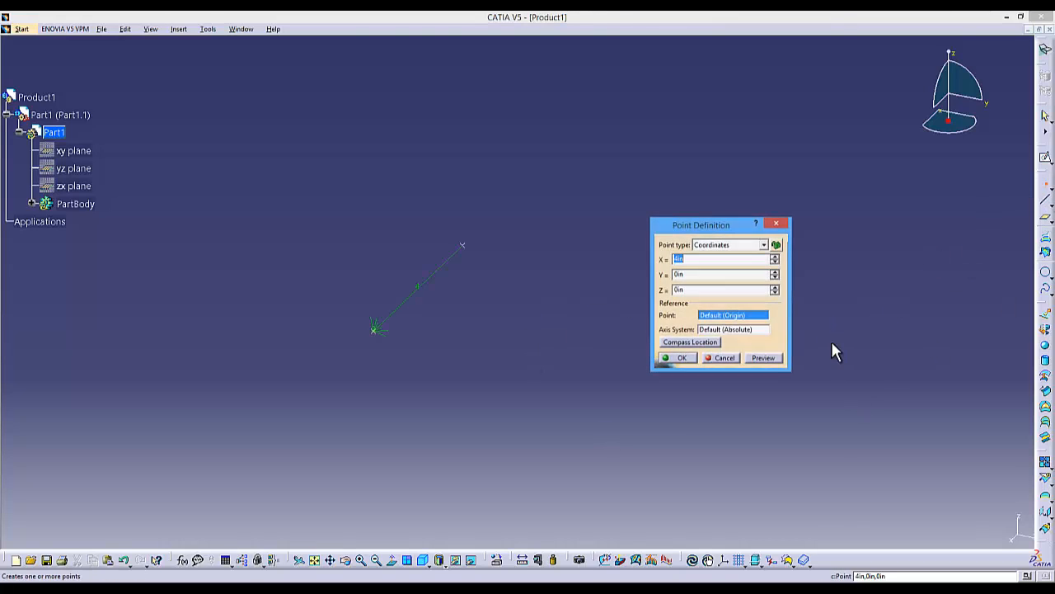
pyautogui.click(1046, 183)
pyautogui.click(680, 274)
pyautogui.press('BackSpace')
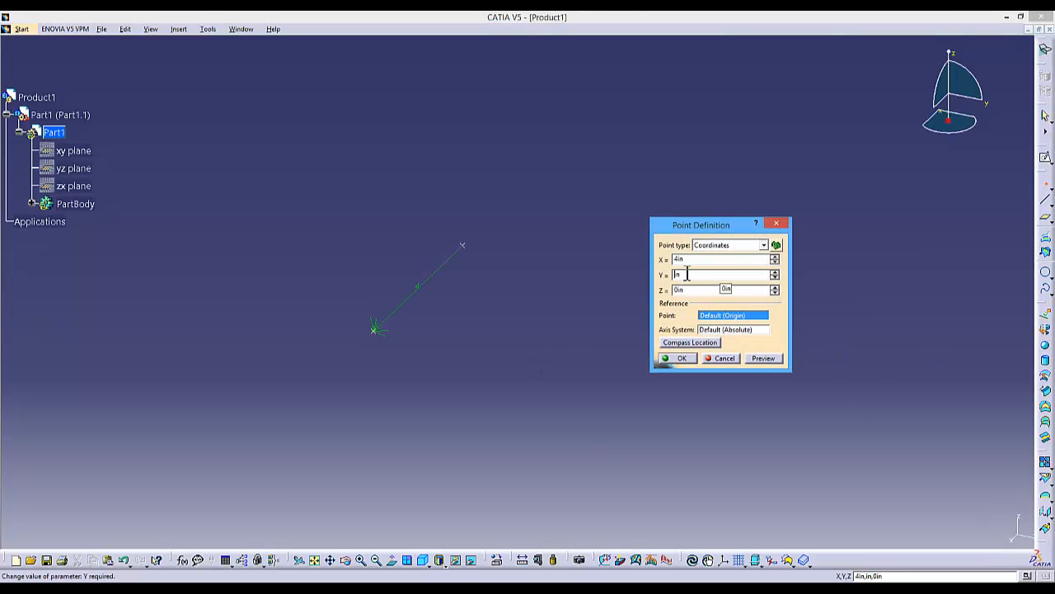
pyautogui.write('4')
pyautogui.click(674, 359)
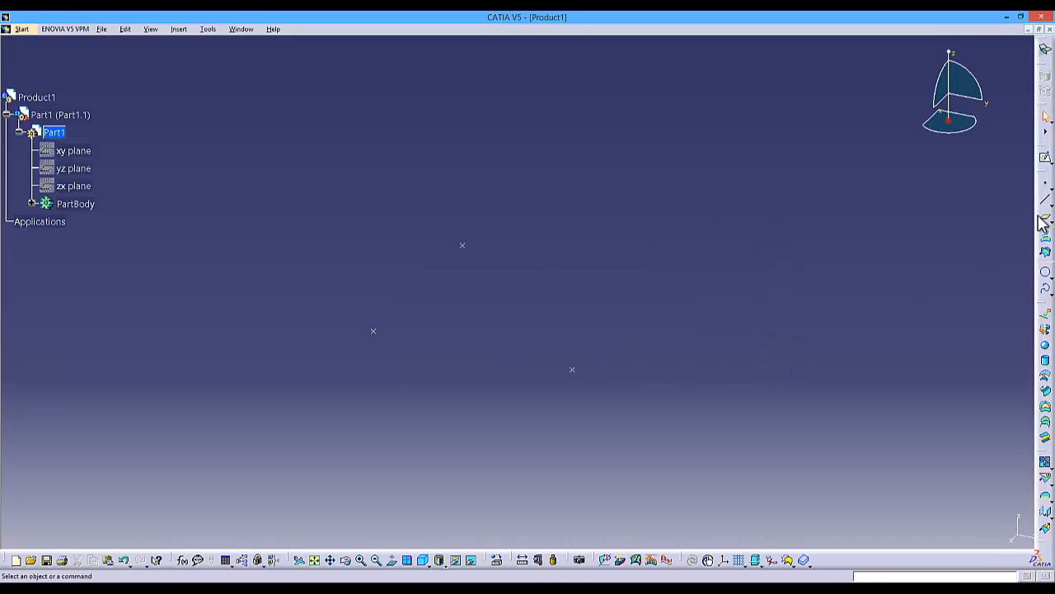
# Step: Create a fourth coordinate point at X = 8 in, Y = 4 in, Z = 0 in
pyautogui.click(1045, 185)
pyautogui.click(677, 259)
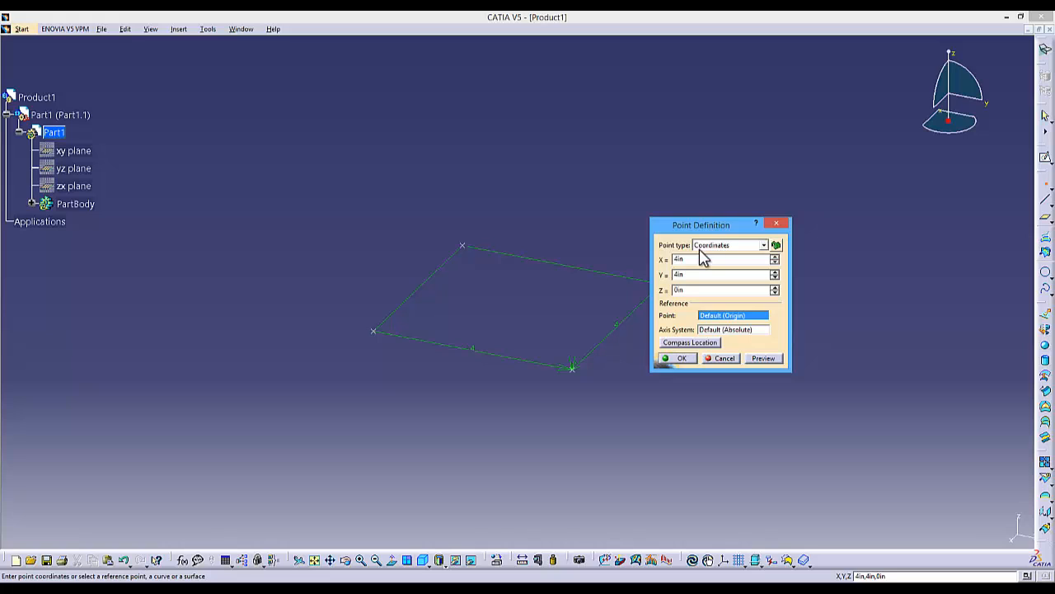
pyautogui.press('Delete')
pyautogui.write('8')
pyautogui.click(680, 361)
# Step: Create a fifth coordinate point at X = 8 in, Y = 8 in, Z = 0 in
pyautogui.moveTo(703, 373); pyautogui.dragTo(597, 305, button='middle')
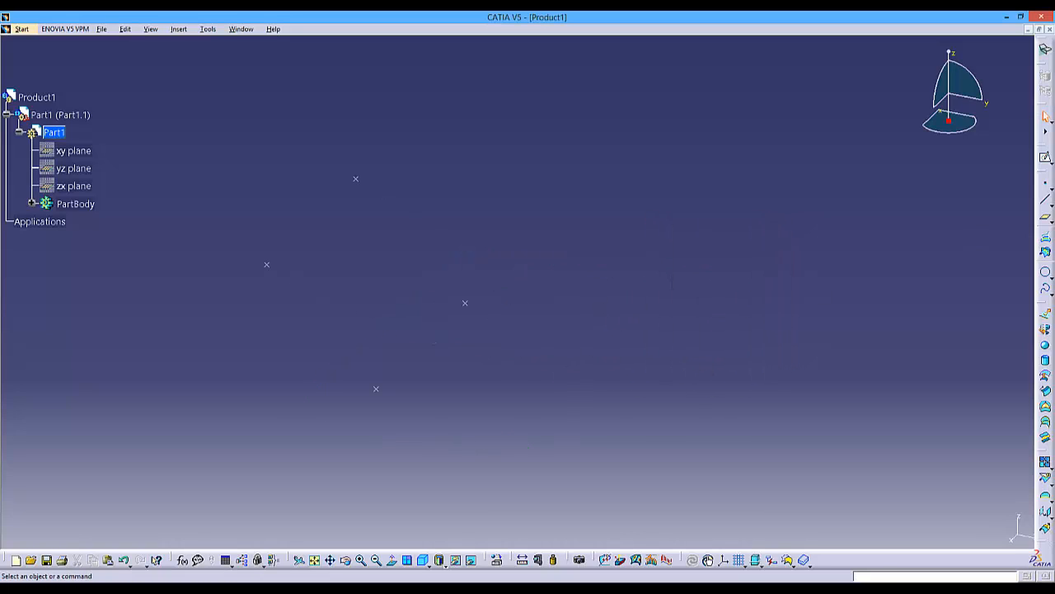
pyautogui.click(1046, 183)
pyautogui.click(677, 275)
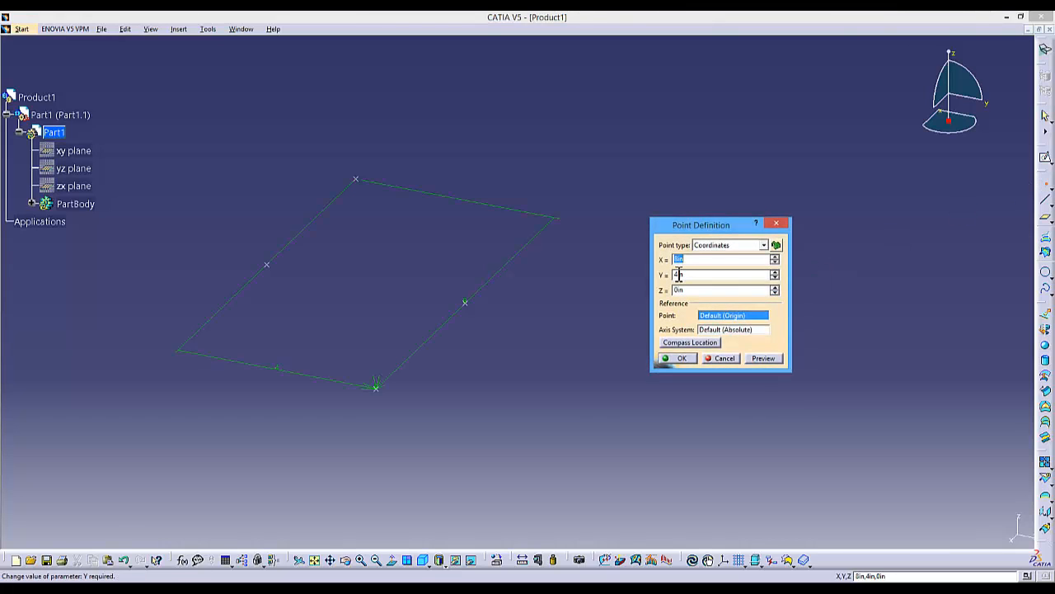
pyautogui.press('Delete')
pyautogui.write('8')
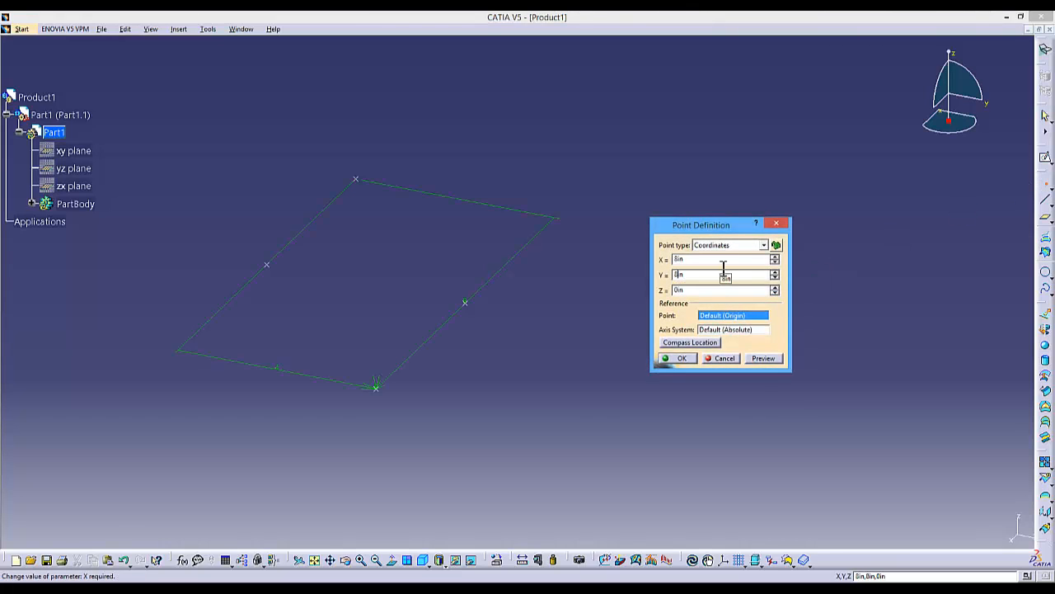
pyautogui.click(668, 358)
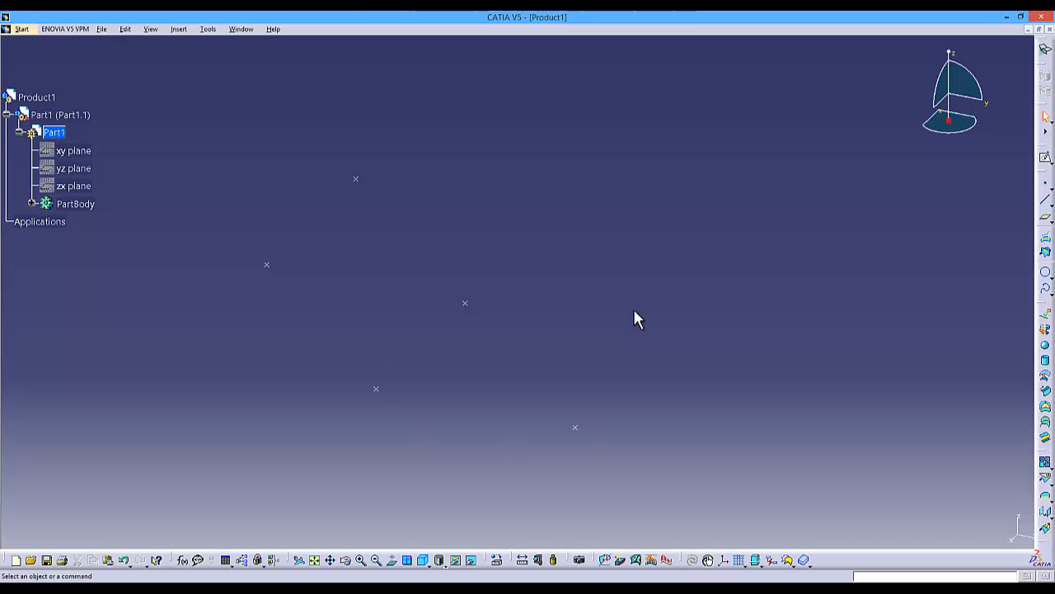
# Step: Create a Point-Point line from the origin point to the second point at (4, 0, 0)
pyautogui.click(1046, 208)
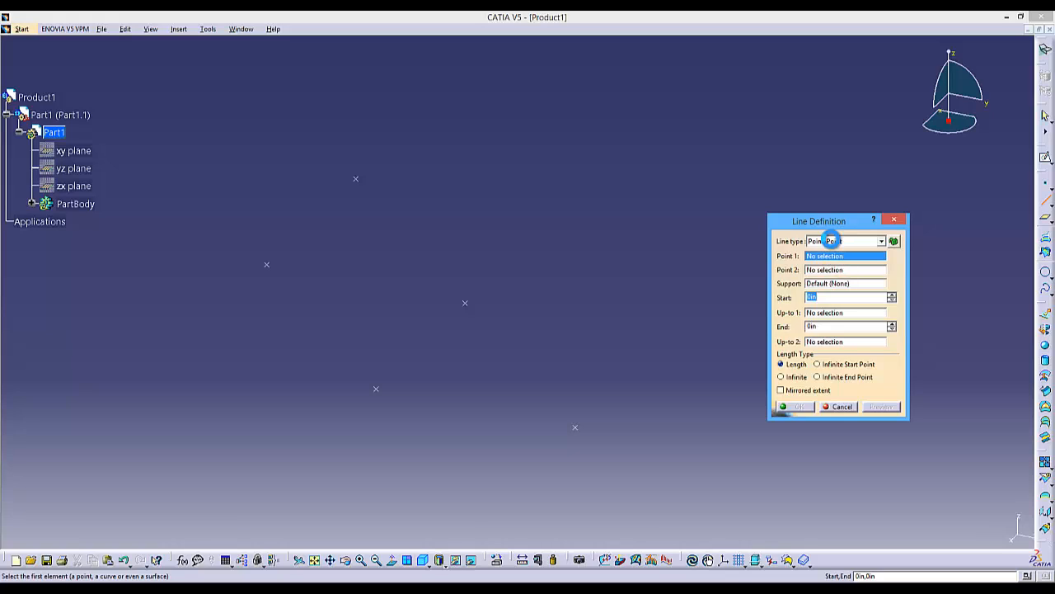
pyautogui.click(830, 241)
pyautogui.click(831, 249)
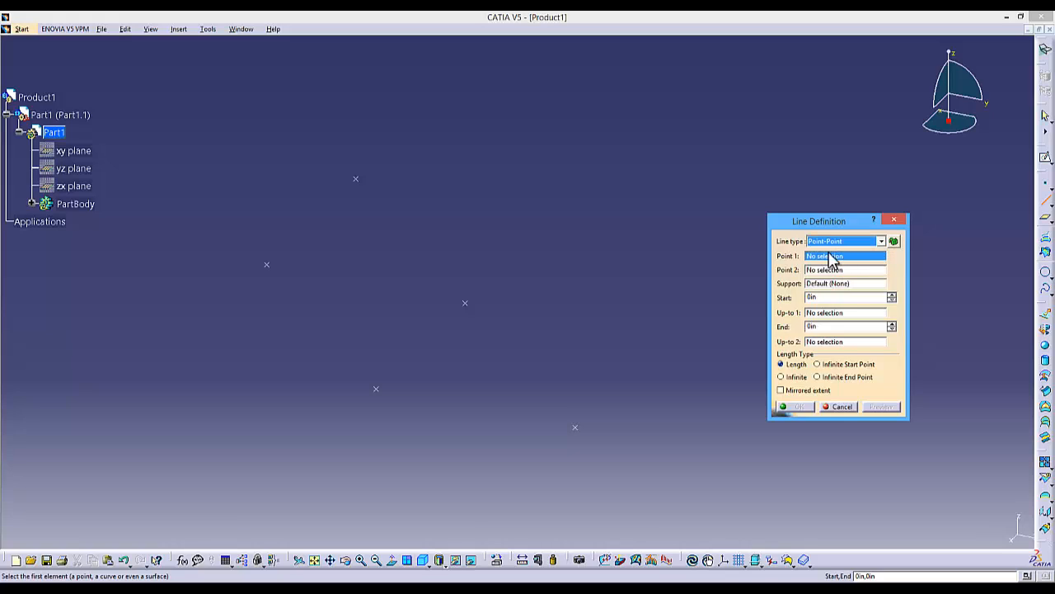
pyautogui.click(359, 180)
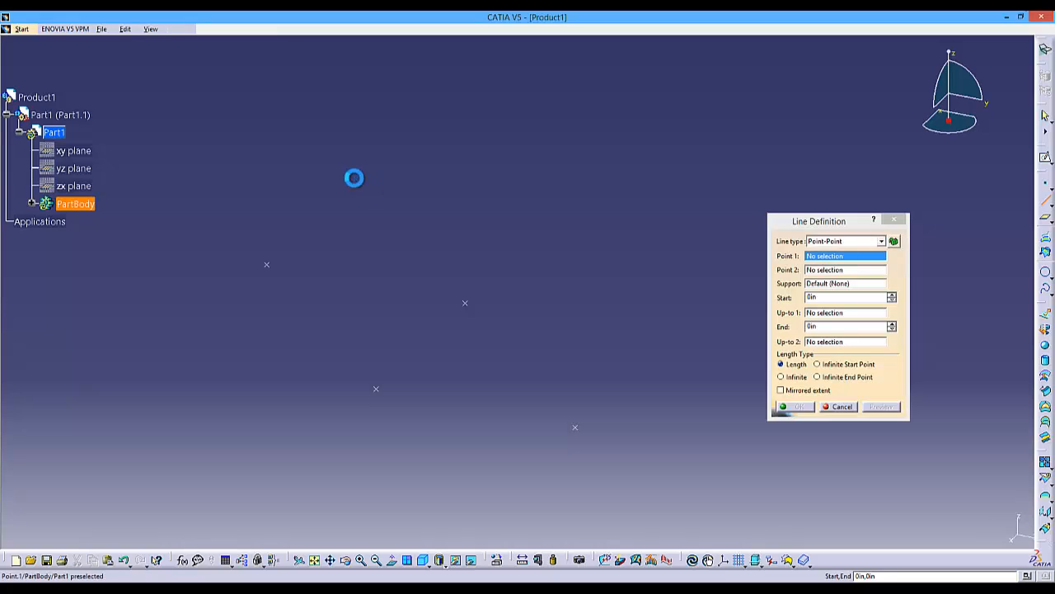
pyautogui.click(266, 263)
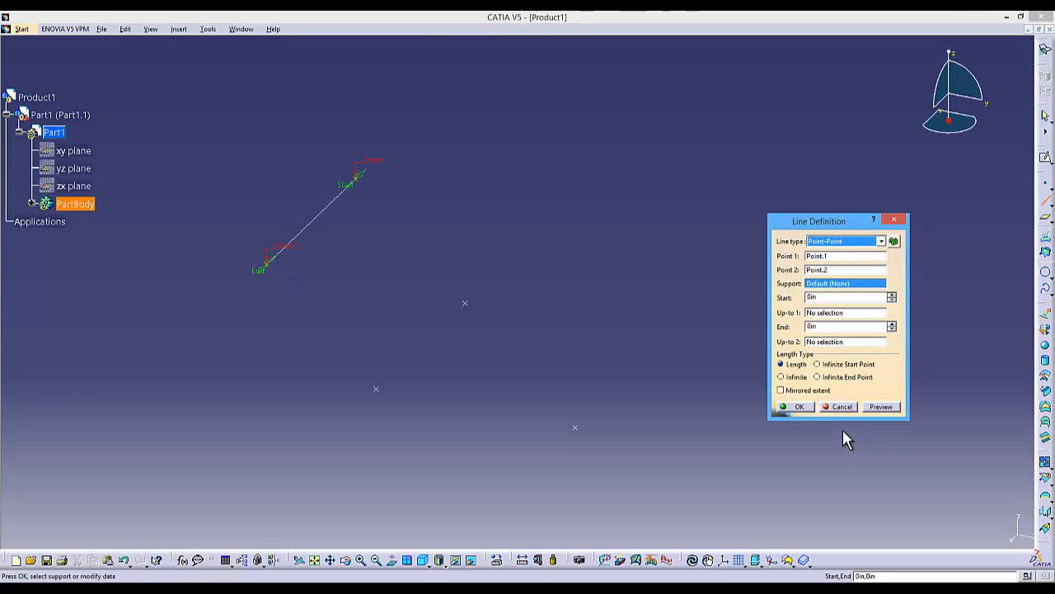
pyautogui.click(800, 406)
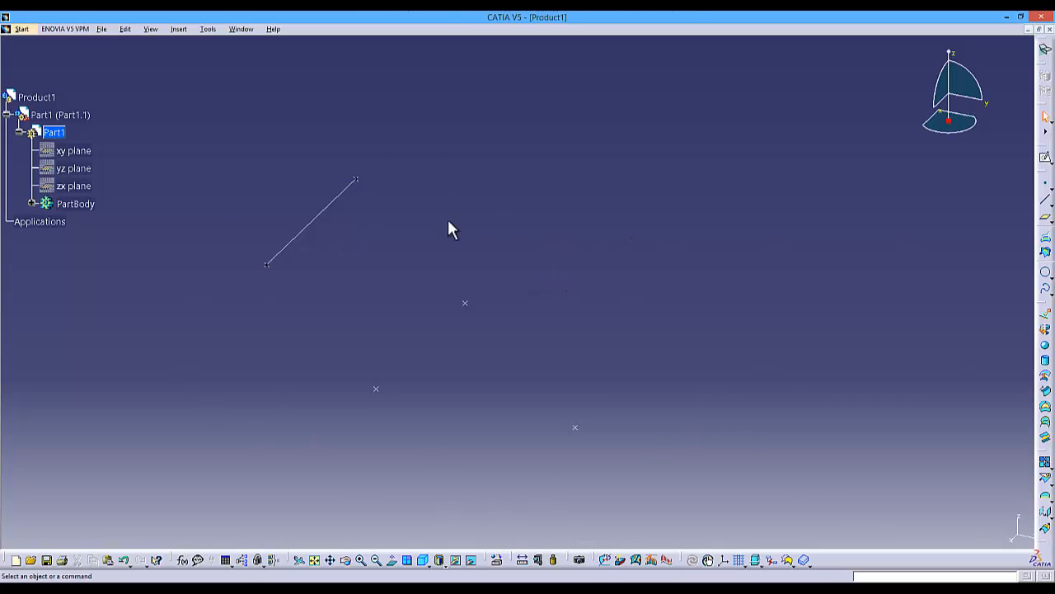
# Step: Create a Point-Point line from the second point (4, 0, 0) to the third point (4, 4, 0)
pyautogui.click(1045, 199)
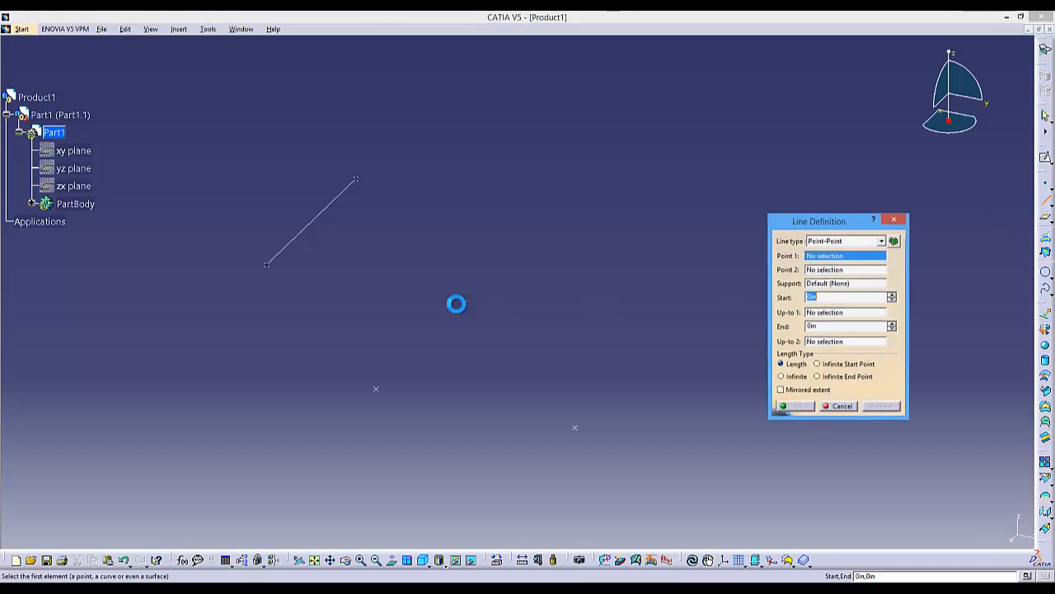
pyautogui.click(268, 264)
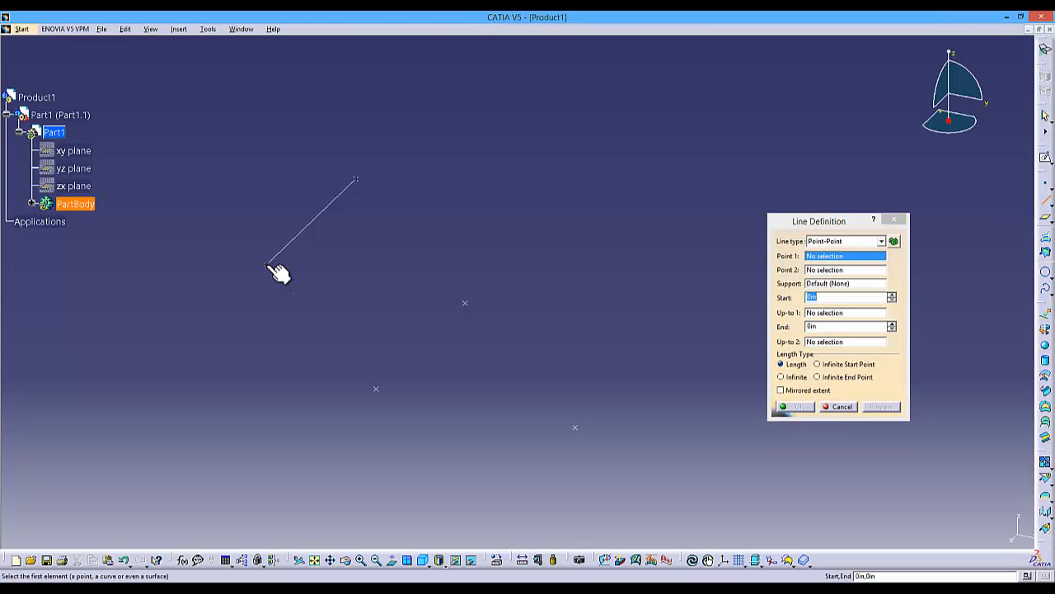
pyautogui.click(465, 303)
pyautogui.click(791, 407)
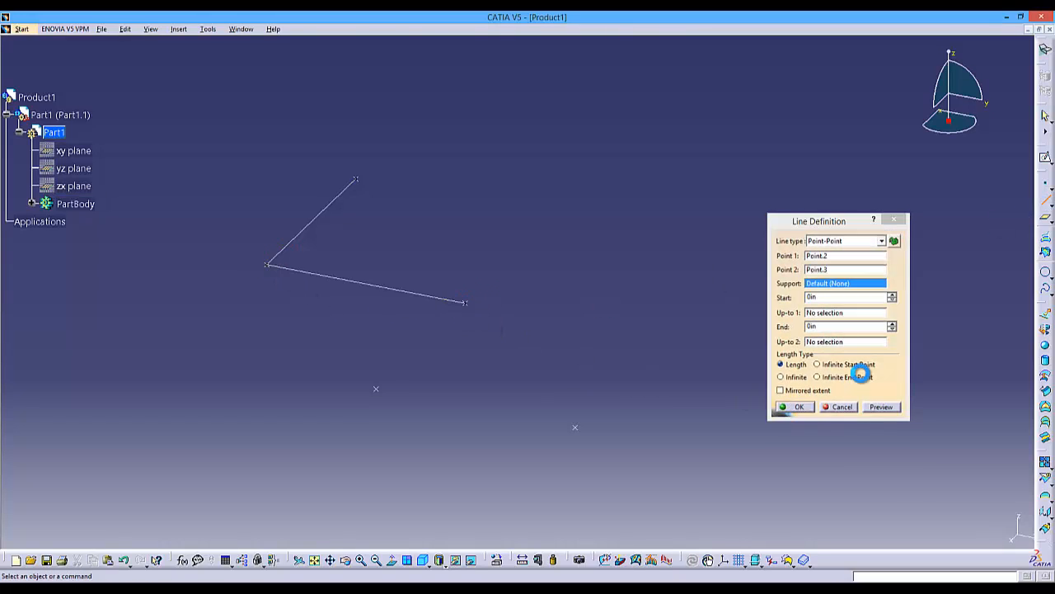
# Step: Create a Point-Point line from the third point (4, 4, 0) to the fourth point (8, 4, 0)
pyautogui.click(1046, 205)
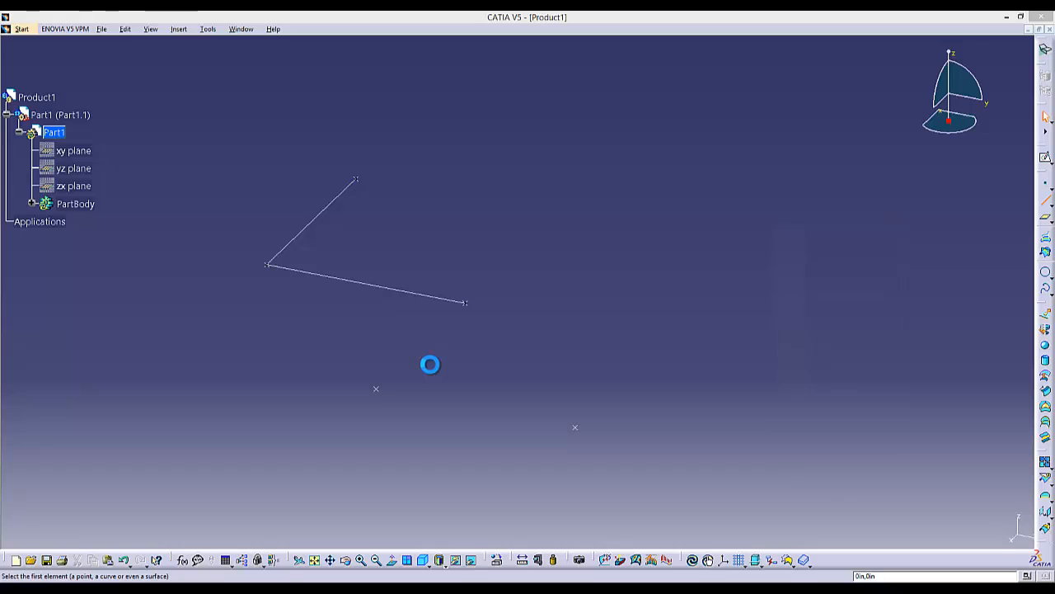
pyautogui.click(464, 302)
pyautogui.click(376, 389)
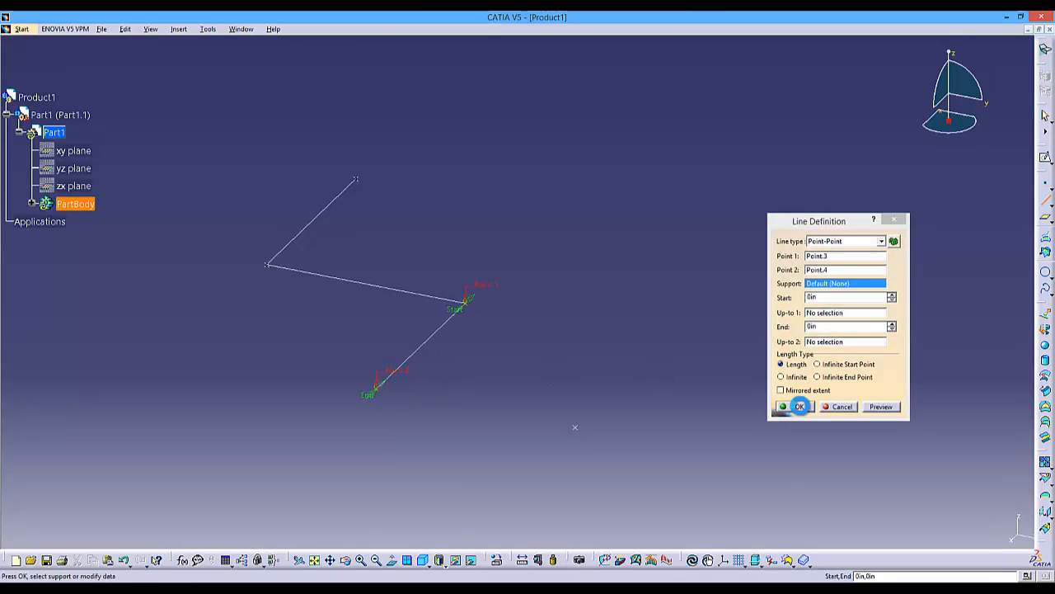
pyautogui.click(799, 406)
# Step: Create a Point-Point line from the fourth point (8, 4, 0) to the fifth point (8, 8, 0)
pyautogui.click(1045, 204)
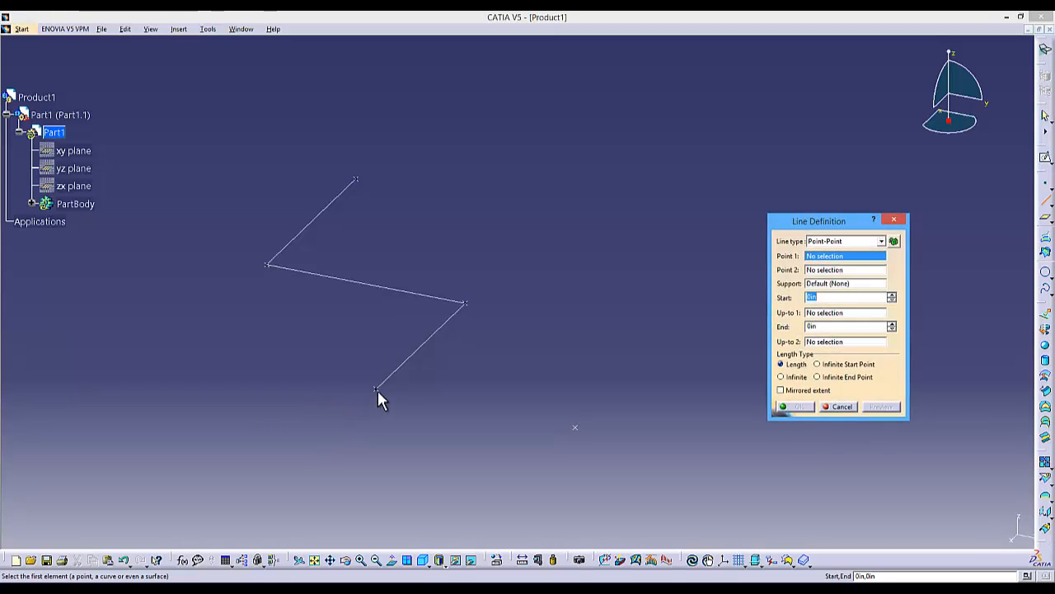
pyautogui.click(376, 389)
pyautogui.click(574, 427)
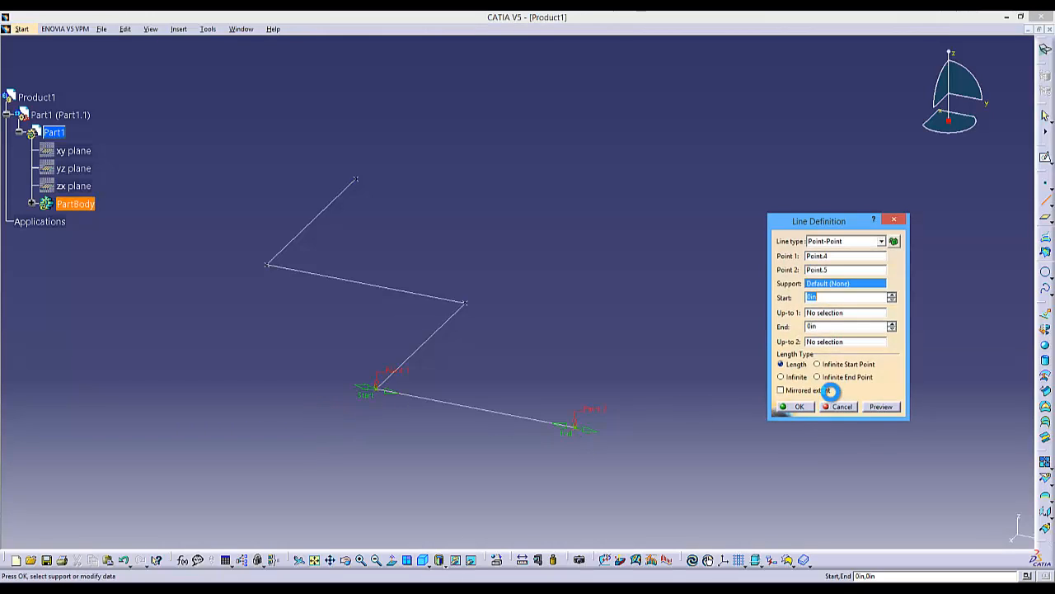
pyautogui.click(795, 406)
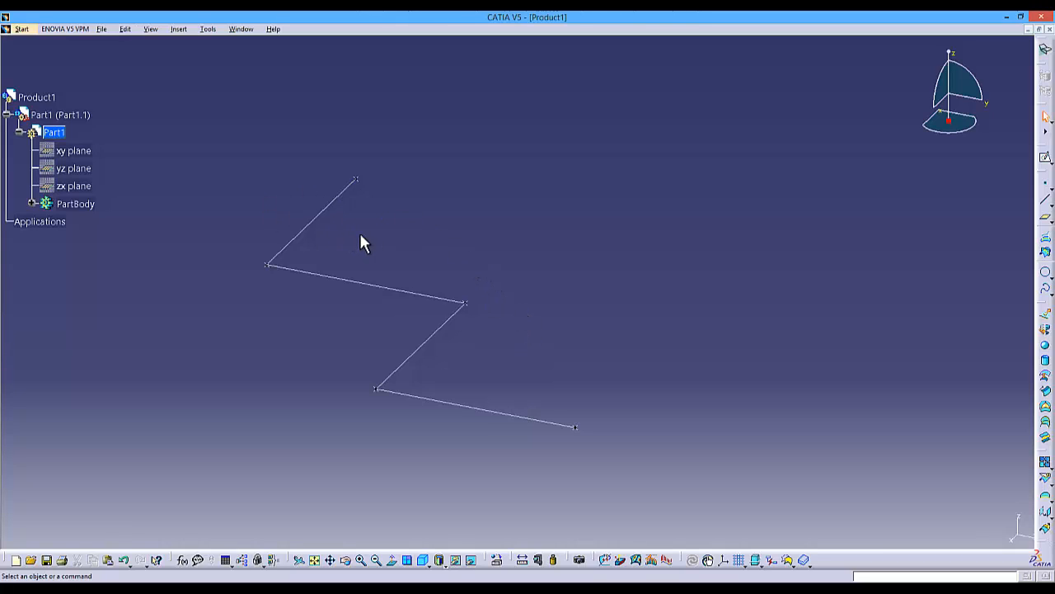
# Step: Configure a Swept Surface with a circular profile, the Center and radius subtype and a radius of 0.05 in
pyautogui.moveTo(360, 239)
pyautogui.mouseDown(button='middle')
pyautogui.moveTo(398, 231)
pyautogui.moveTo(444, 251)
pyautogui.mouseUp(button='middle')
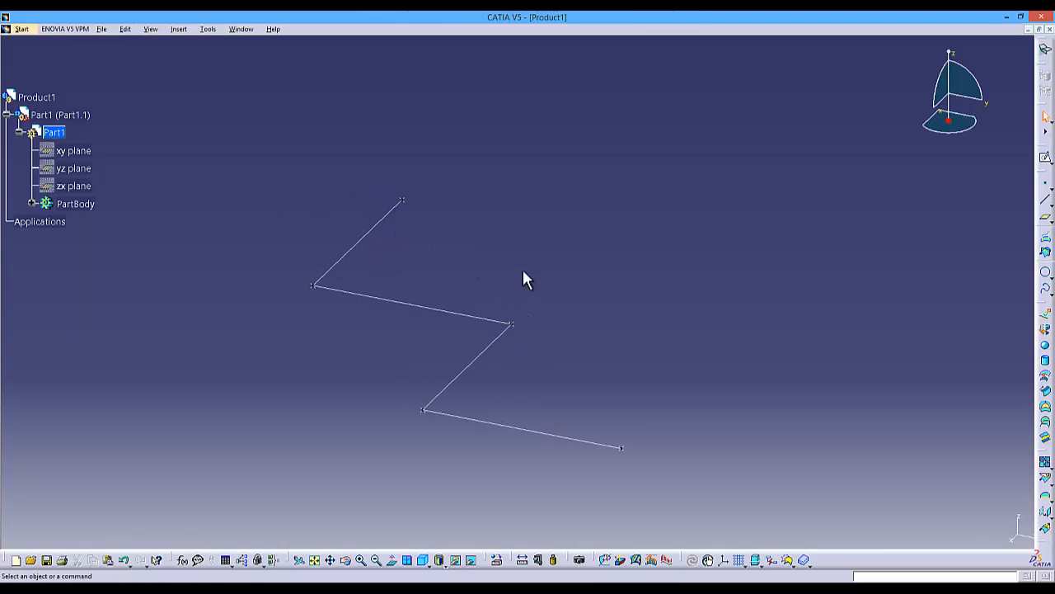
pyautogui.click(1046, 394)
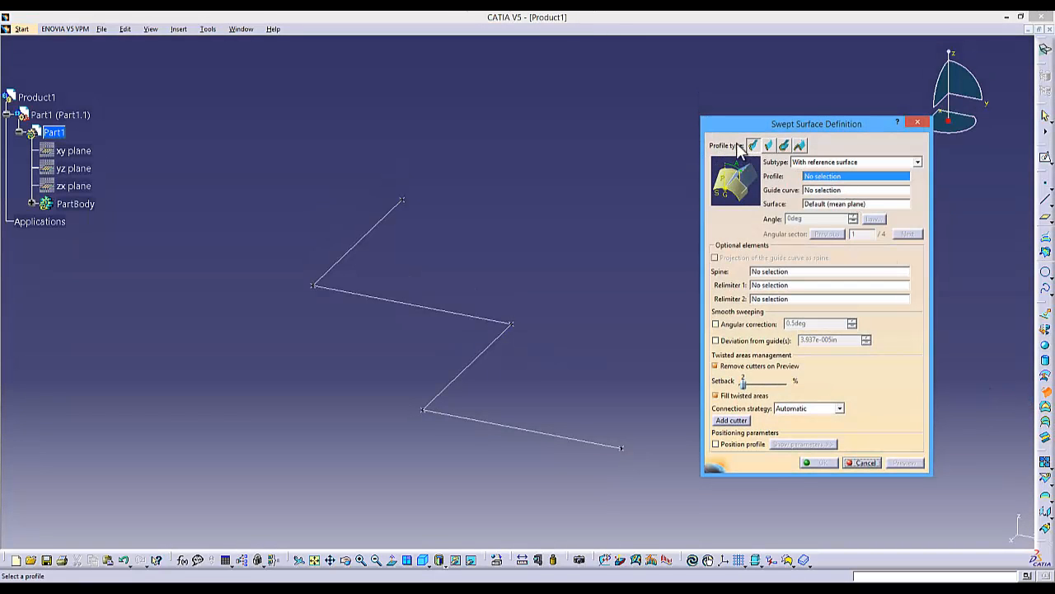
pyautogui.click(784, 146)
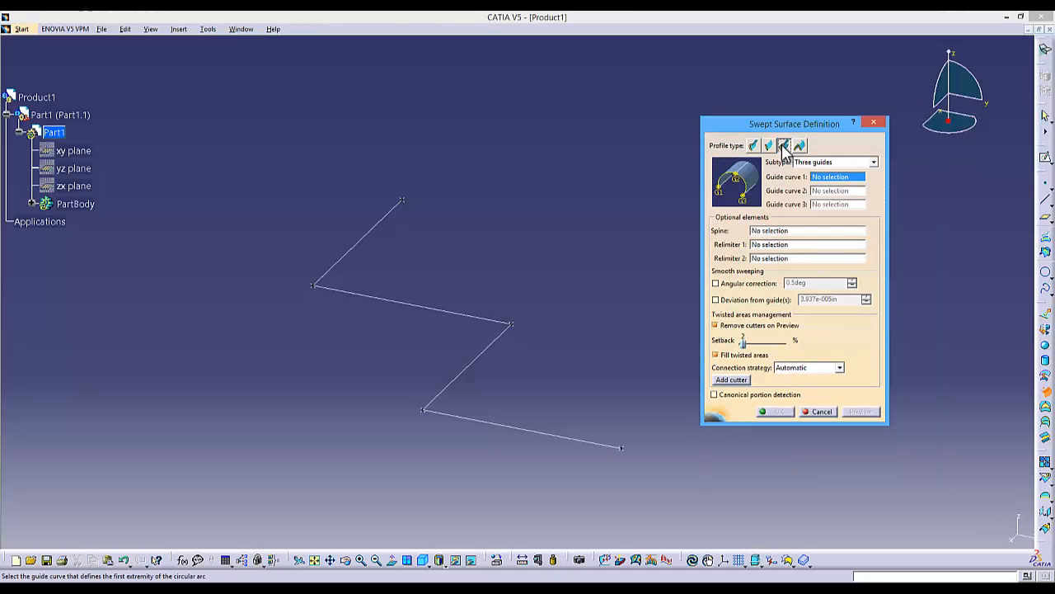
pyautogui.click(814, 161)
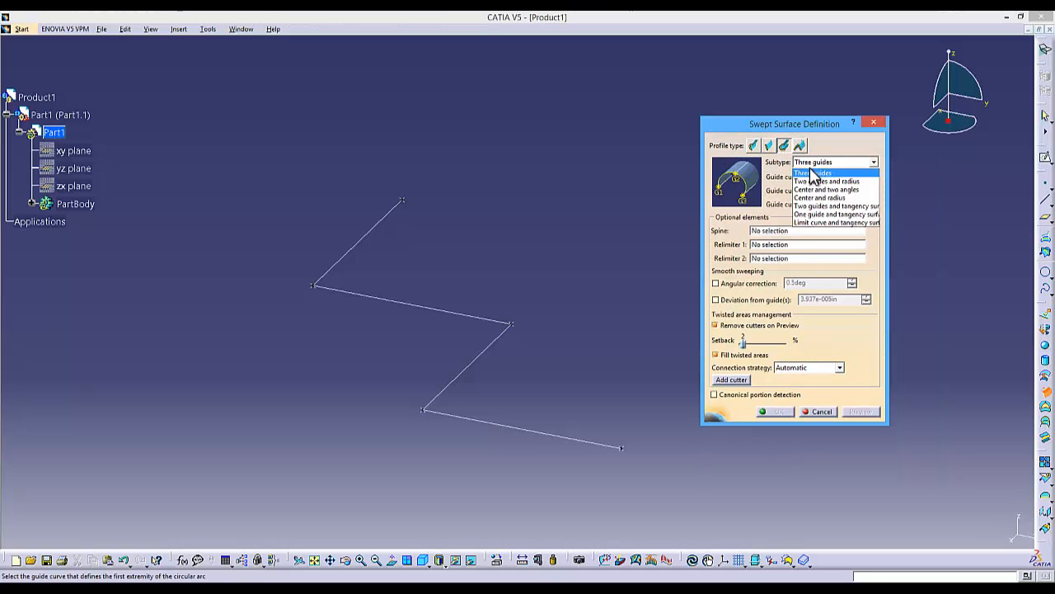
pyautogui.click(812, 198)
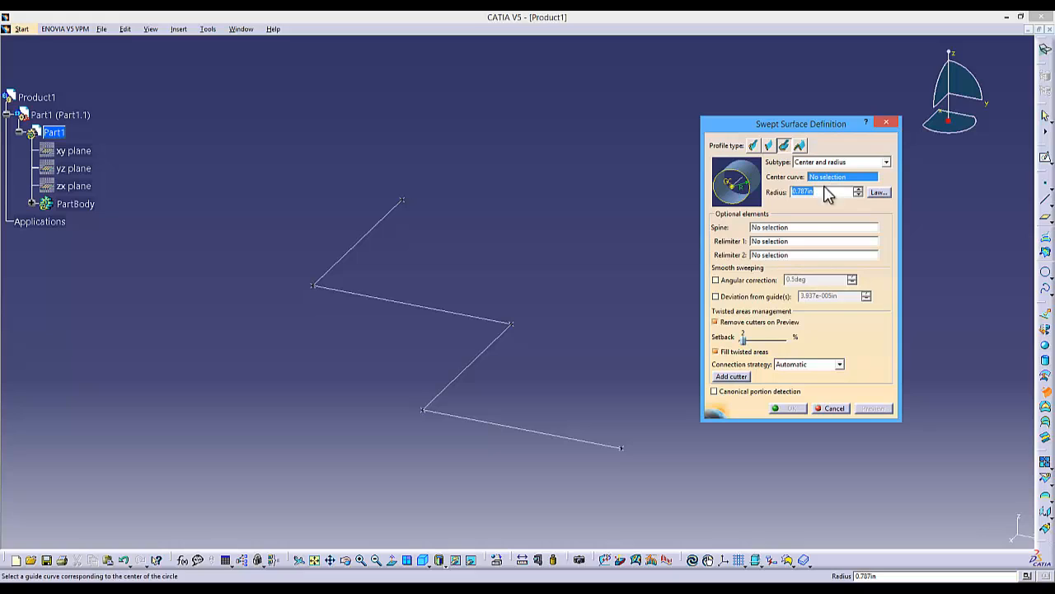
pyautogui.click(810, 192)
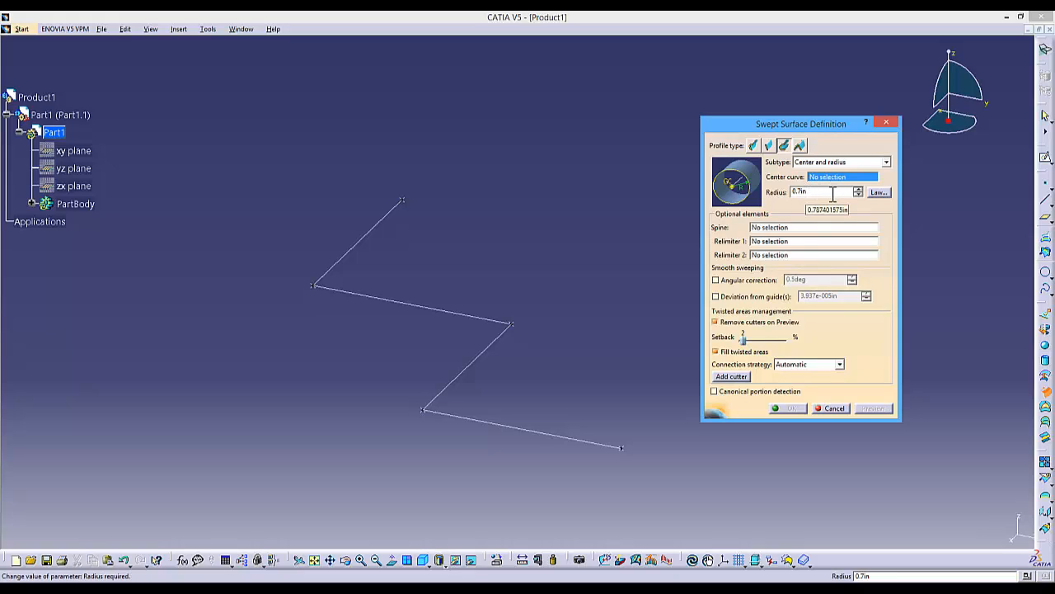
pyautogui.write('05')
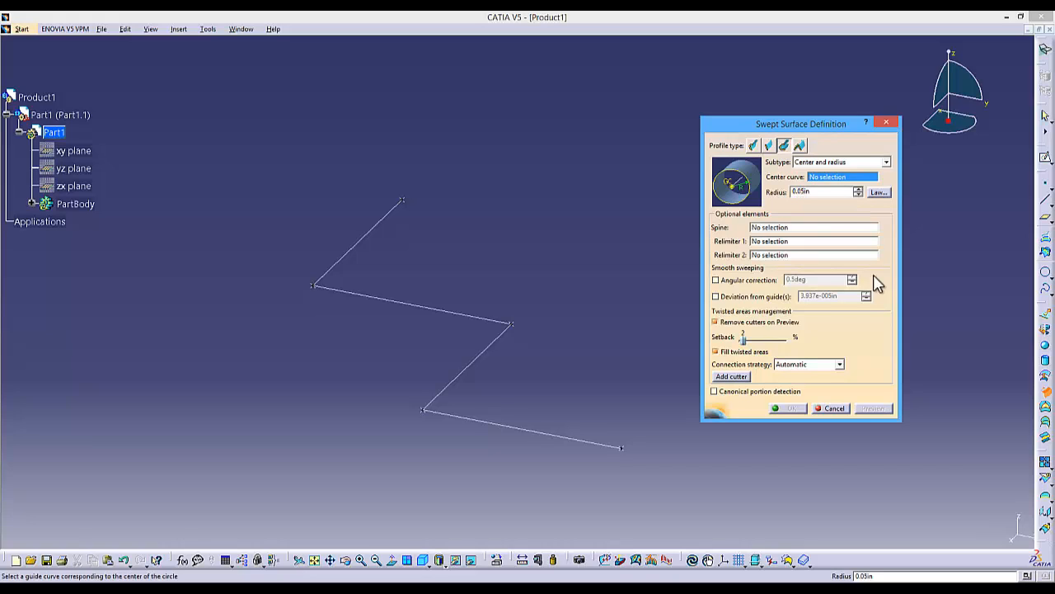
# Step: Use the first line of the zigzag as the center curve, preview the sweep and create the tube surface
pyautogui.click(359, 250)
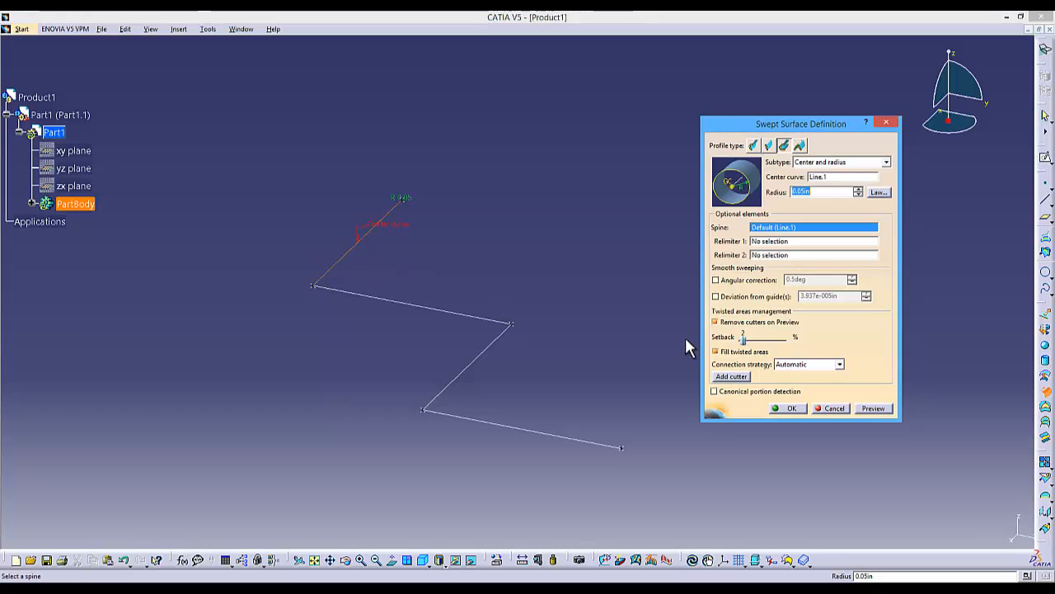
pyautogui.click(872, 408)
pyautogui.moveTo(374, 234); pyautogui.dragTo(401, 322, button='middle')
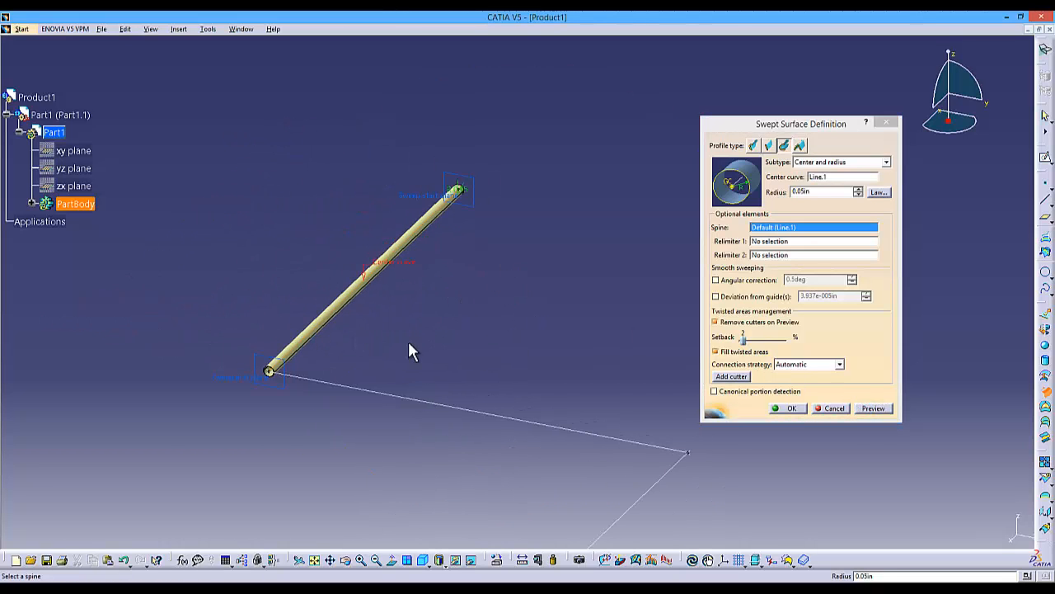
pyautogui.click(792, 408)
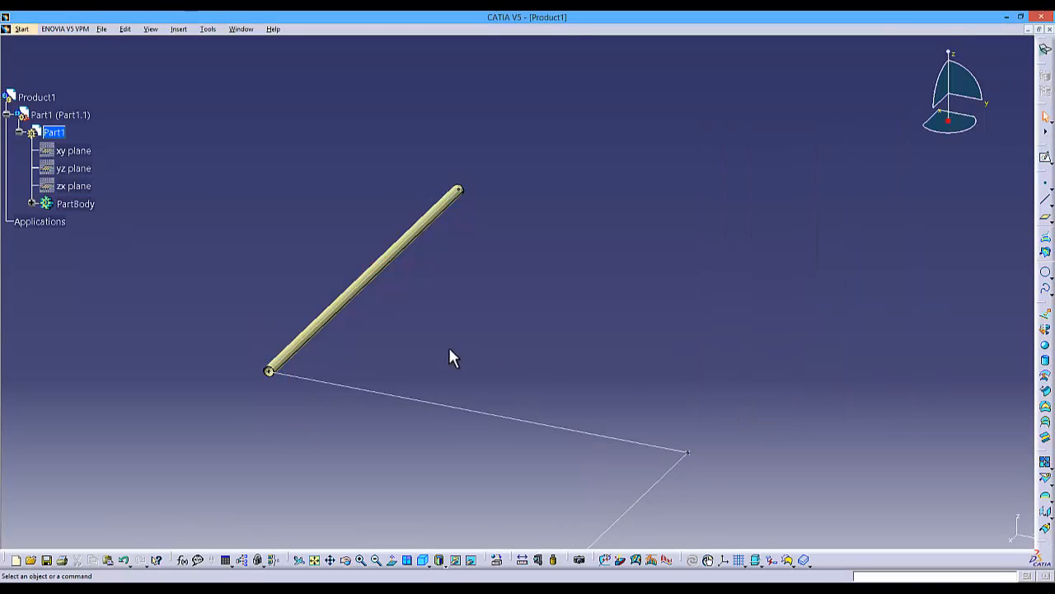
# Step: Examine the swept tube's open end at the corner where the second line begins, and the remaining path lines
pyautogui.moveTo(450, 355); pyautogui.dragTo(493, 320, button='middle')
pyautogui.moveTo(495, 264); pyautogui.dragTo(509, 336, button='middle')
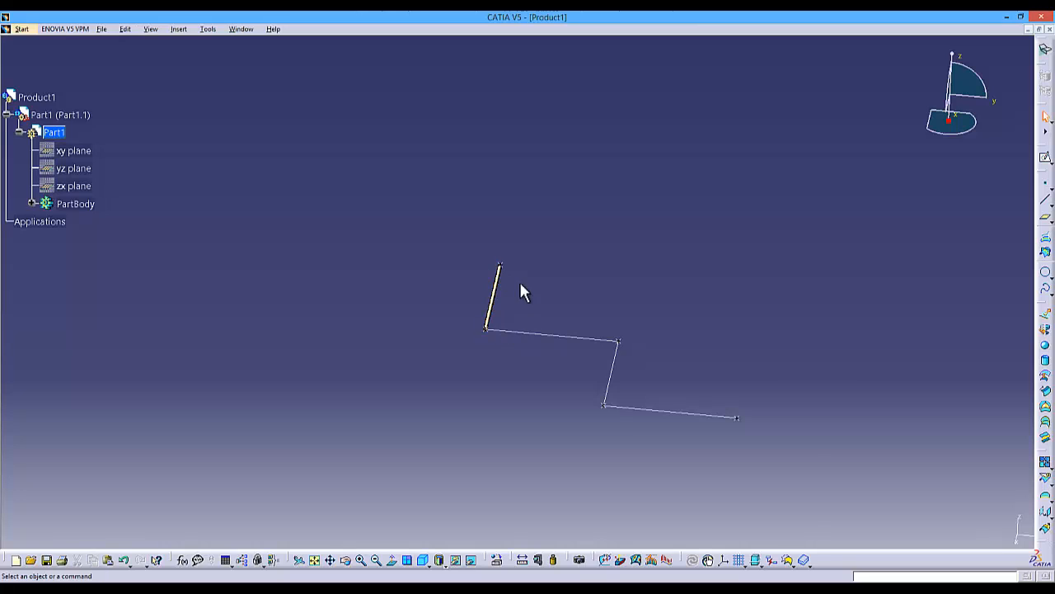
pyautogui.moveTo(523, 274)
pyautogui.mouseDown(button='middle')
pyautogui.moveTo(542, 426)
pyautogui.moveTo(511, 273)
pyautogui.mouseUp(button='middle')
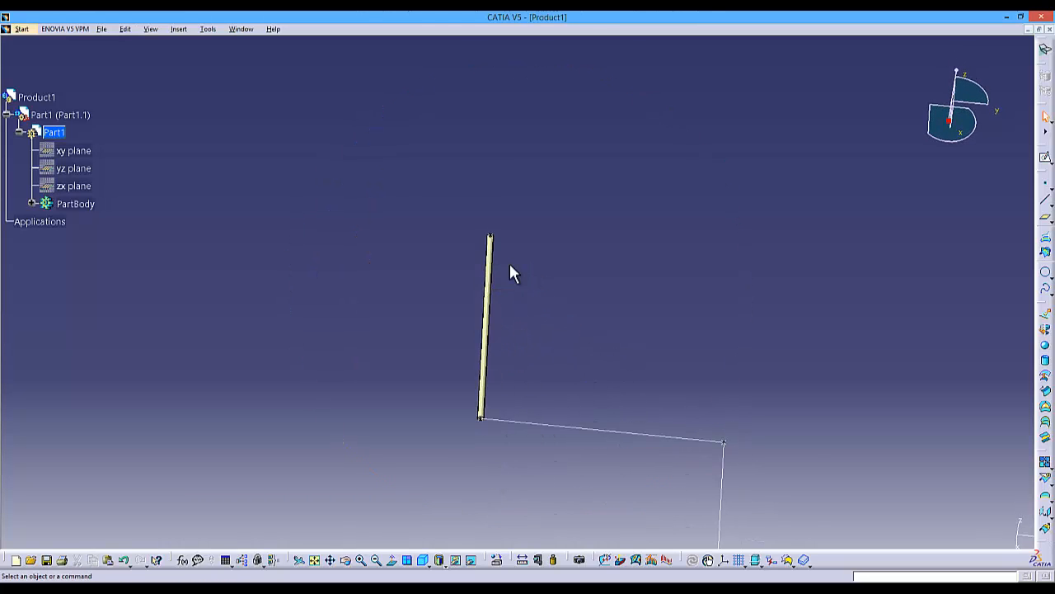
pyautogui.moveTo(513, 339); pyautogui.dragTo(495, 200, button='middle')
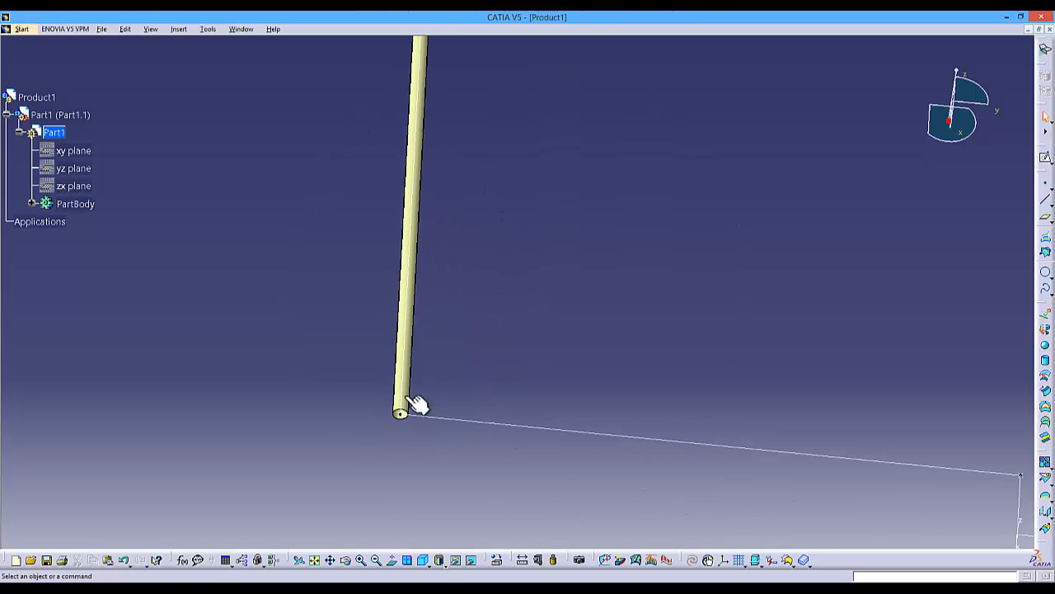
pyautogui.moveTo(582, 380); pyautogui.dragTo(509, 332, button='middle')
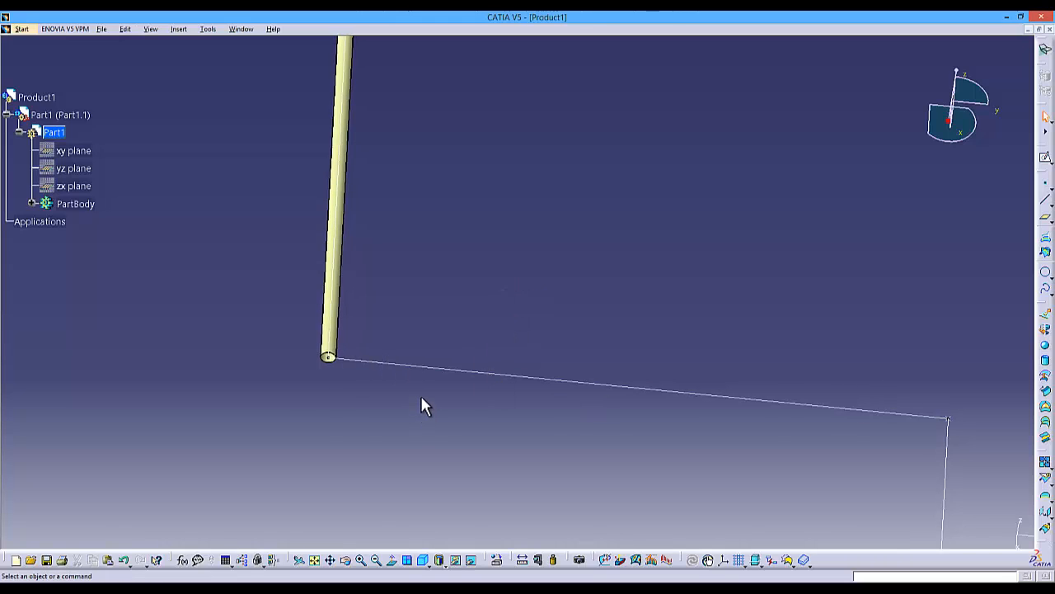
pyautogui.keyDown('ctrl'); pyautogui.moveTo(422, 393); pyautogui.dragTo(427, 459, button='middle'); pyautogui.keyUp('ctrl')
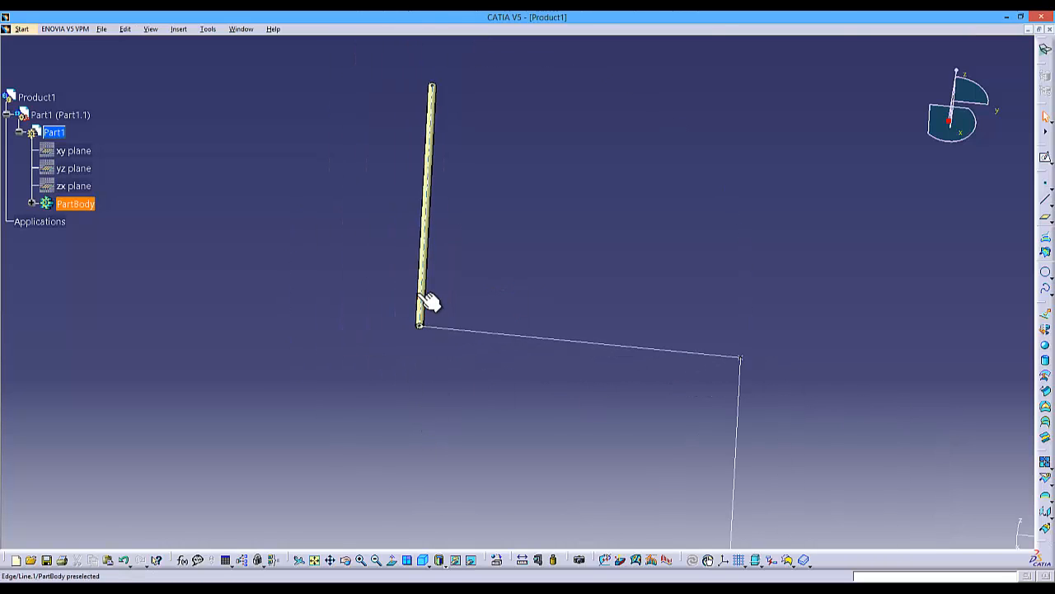
pyautogui.moveTo(507, 408); pyautogui.dragTo(454, 380, button='middle')
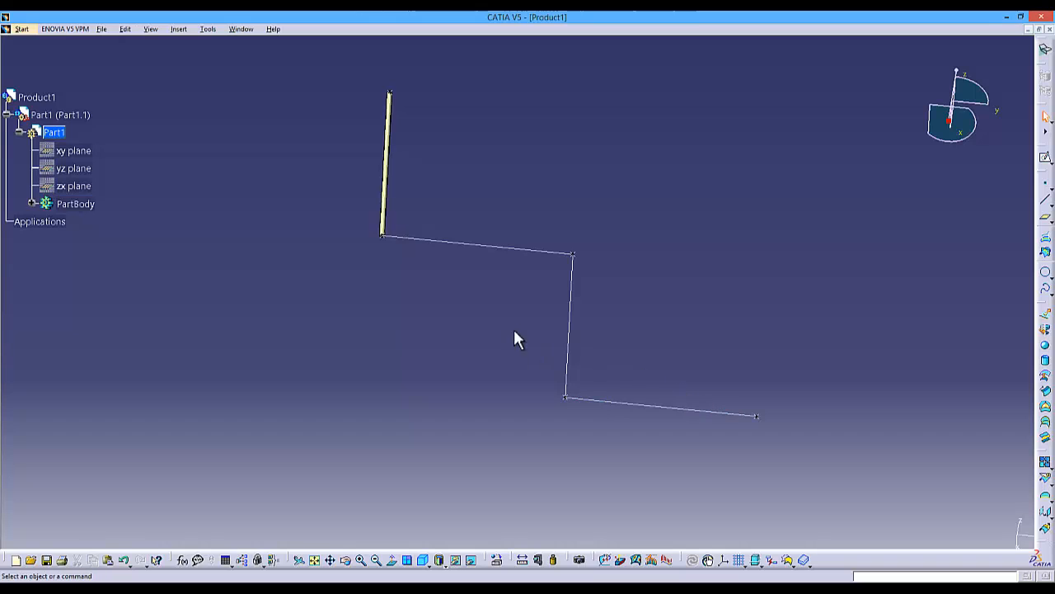
pyautogui.moveTo(468, 310); pyautogui.dragTo(495, 372, button='middle')
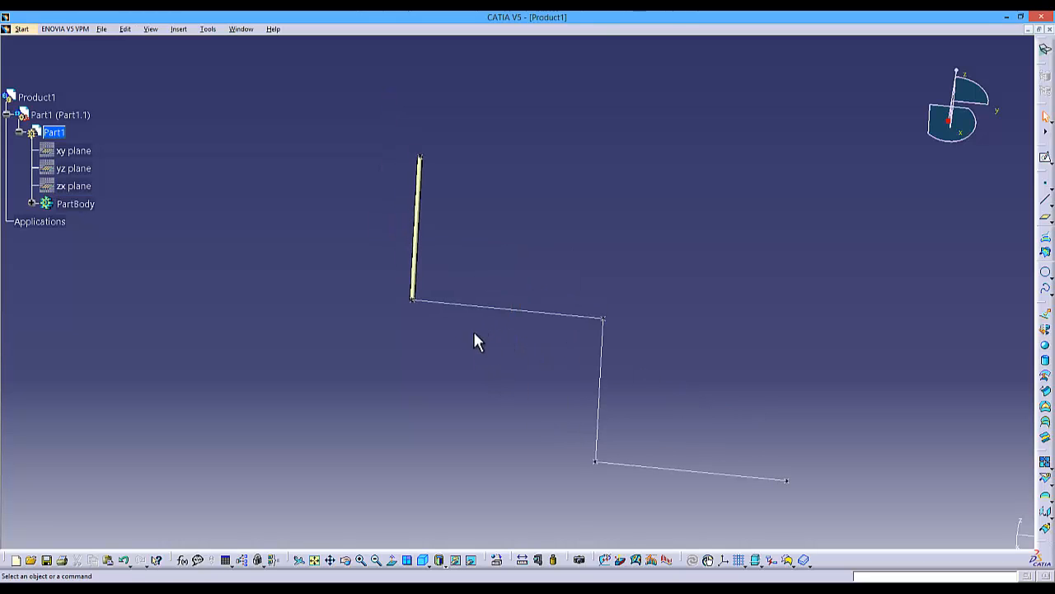
pyautogui.keyDown('ctrl'); pyautogui.moveTo(500, 322); pyautogui.dragTo(533, 337, button='middle'); pyautogui.keyUp('ctrl')
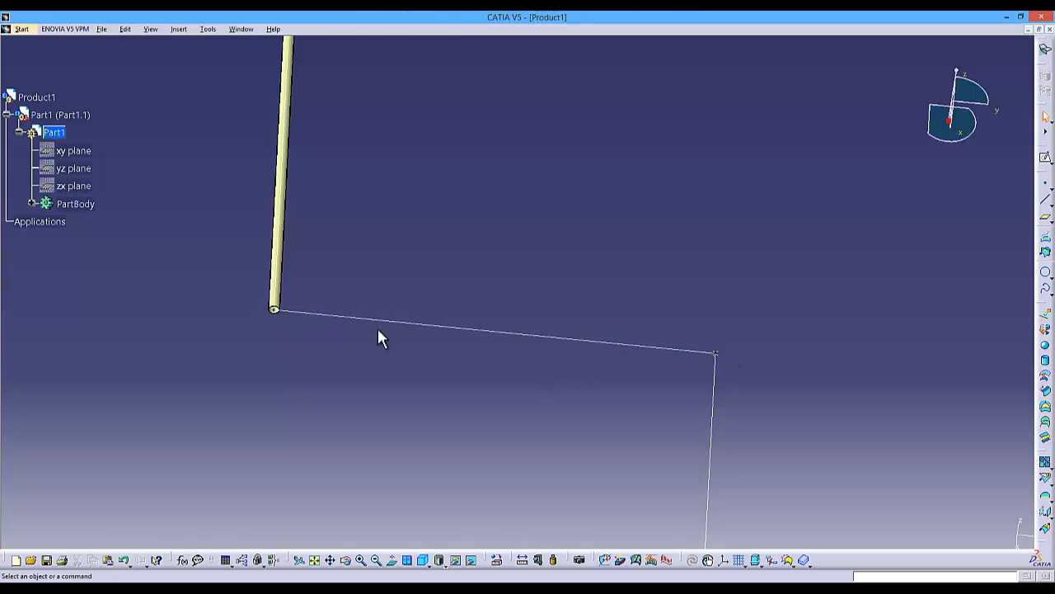
pyautogui.moveTo(325, 360); pyautogui.dragTo(396, 384, button='middle')
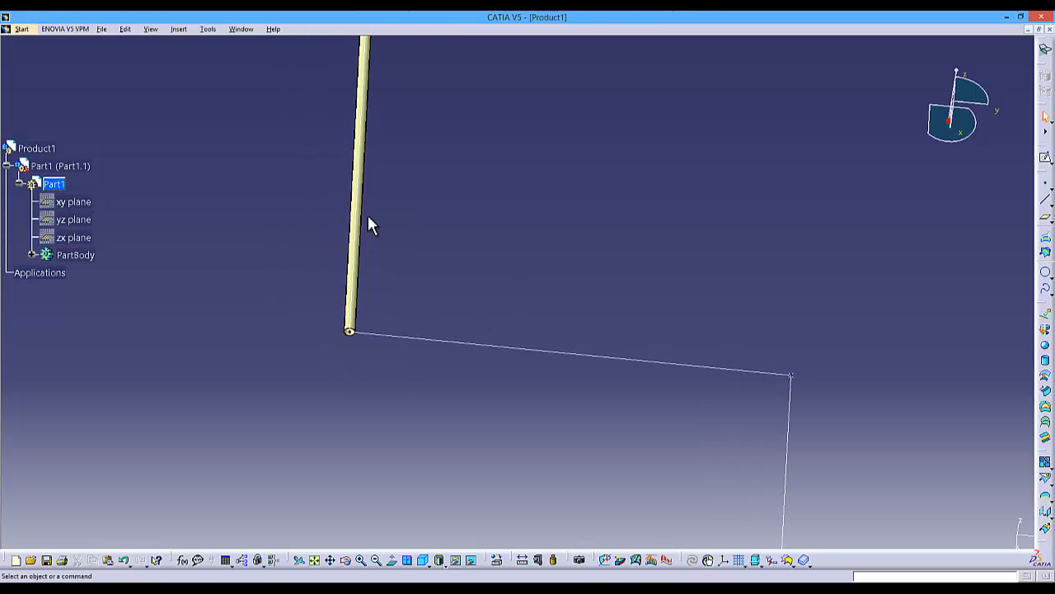
pyautogui.moveTo(370, 229); pyautogui.dragTo(545, 417, button='middle')
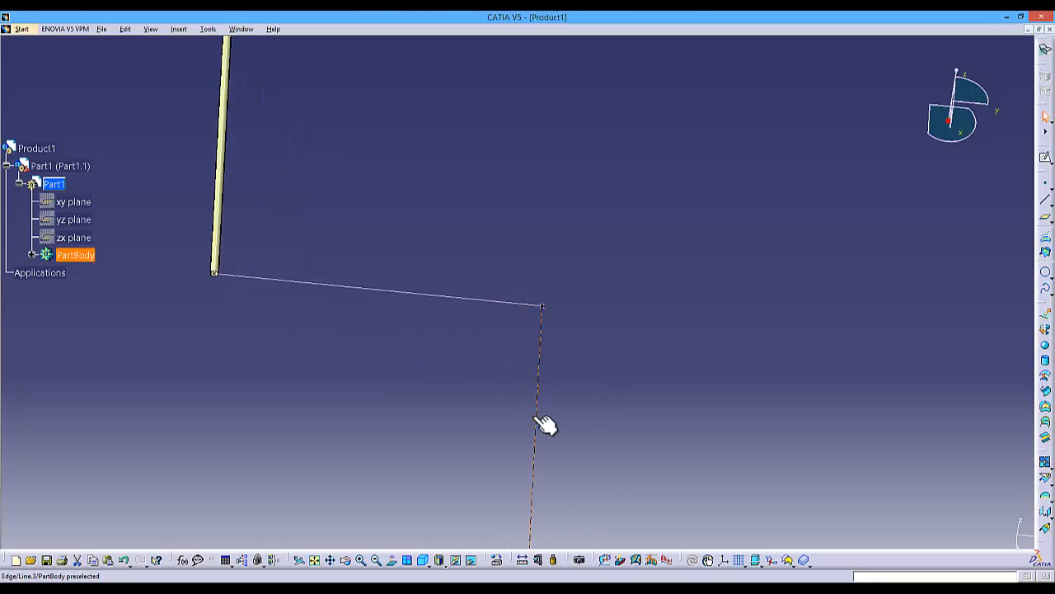
pyautogui.moveTo(380, 365); pyautogui.dragTo(424, 325, button='middle')
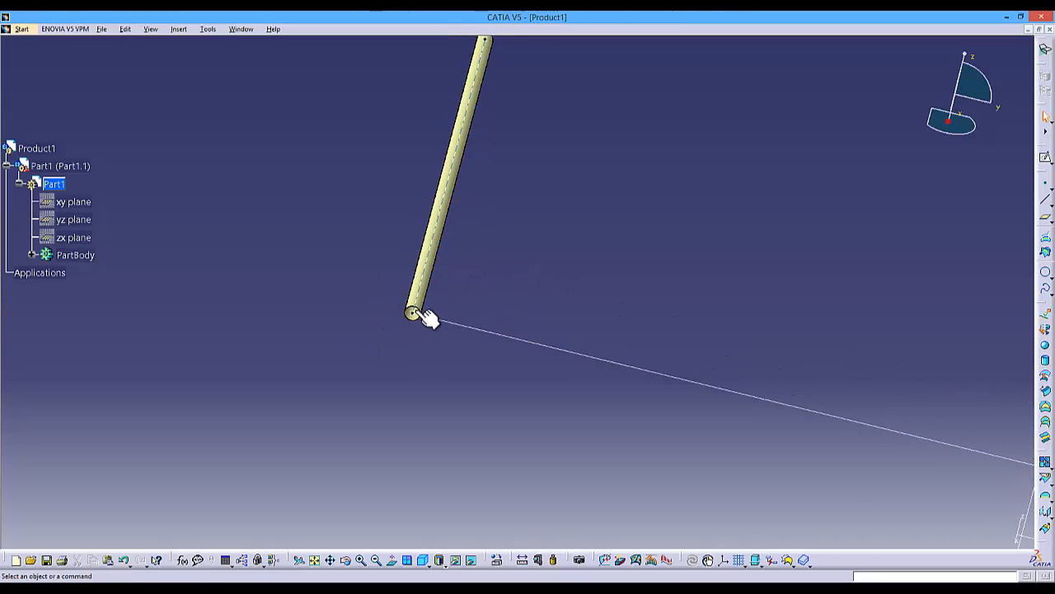
pyautogui.moveTo(593, 279); pyautogui.dragTo(526, 280, button='middle')
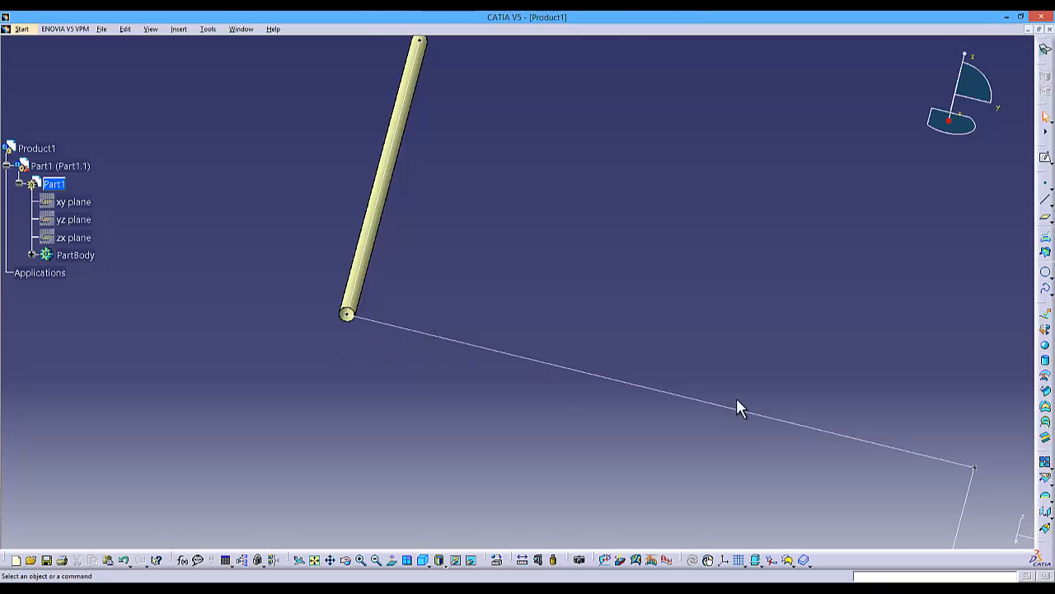
# Step: Create a whole Sphere surface of radius 0.05 in, centered on an endpoint made from the first line at the tube's open corner end
pyautogui.click(1046, 351)
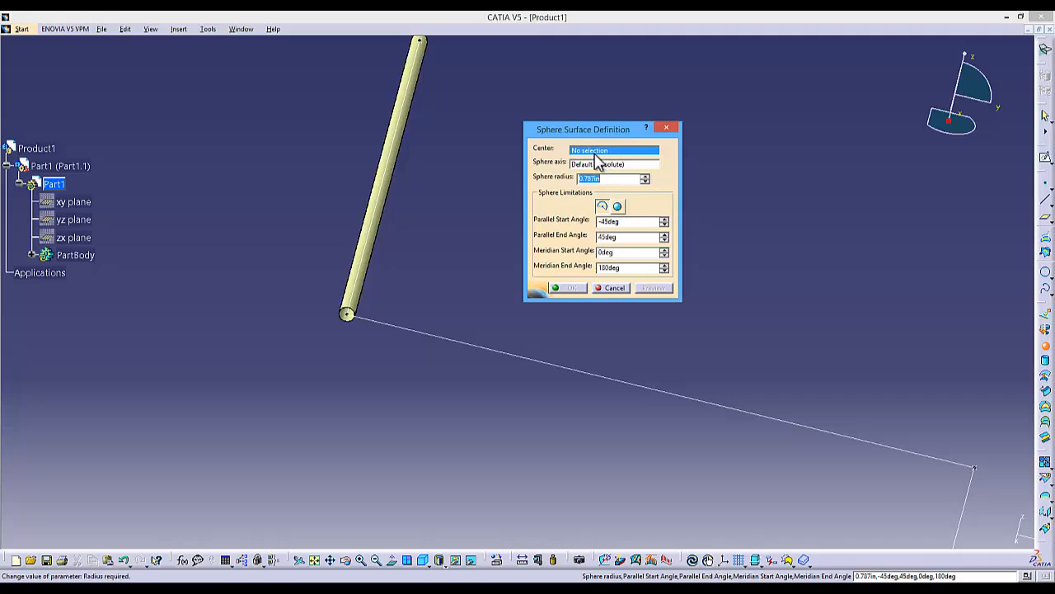
pyautogui.click(618, 209)
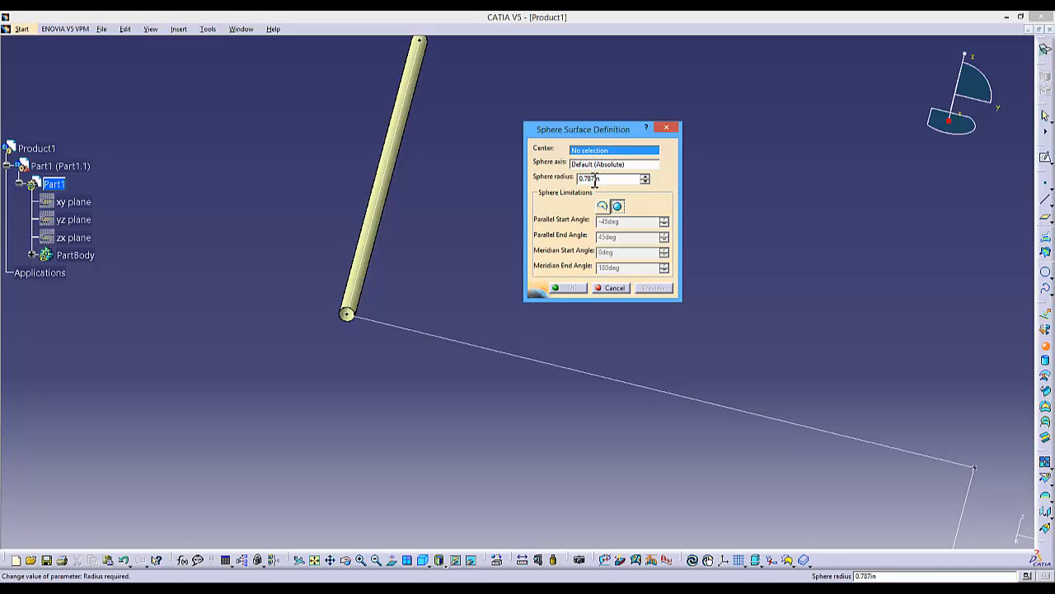
pyautogui.press('BackSpace')
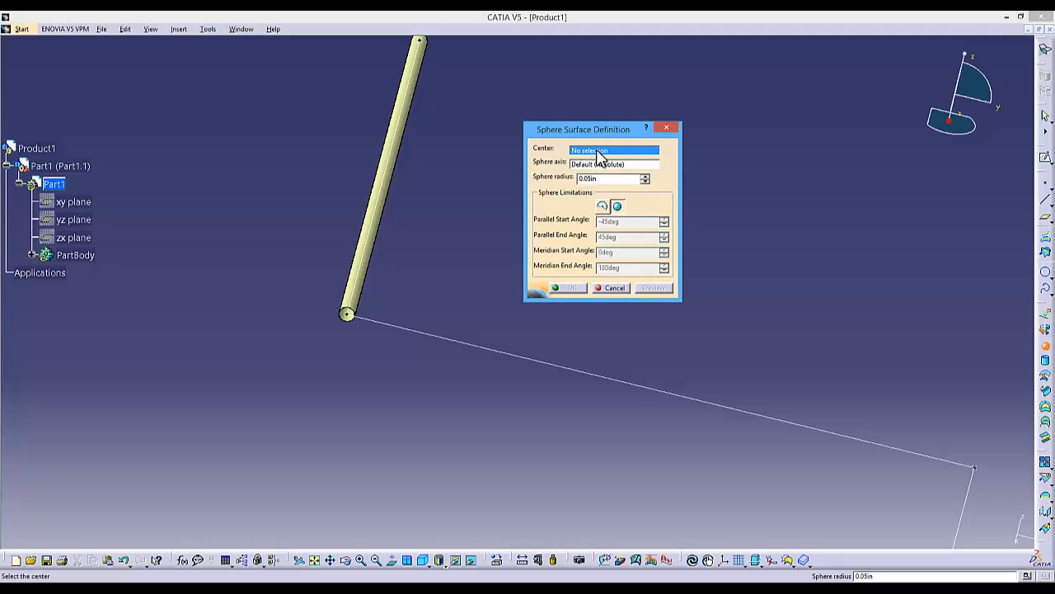
pyautogui.rightClick(612, 157)
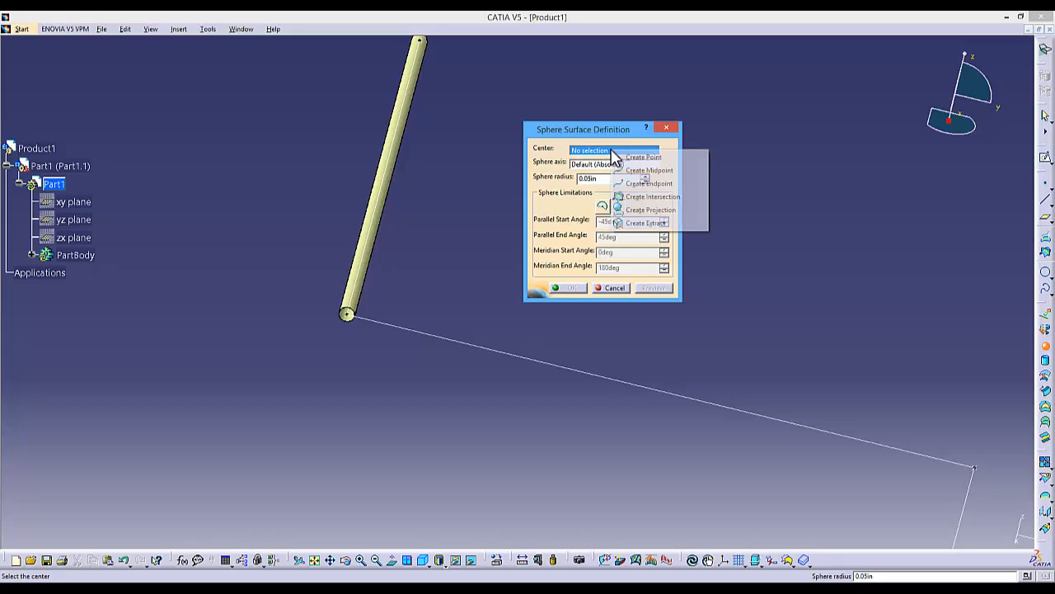
pyautogui.click(621, 182)
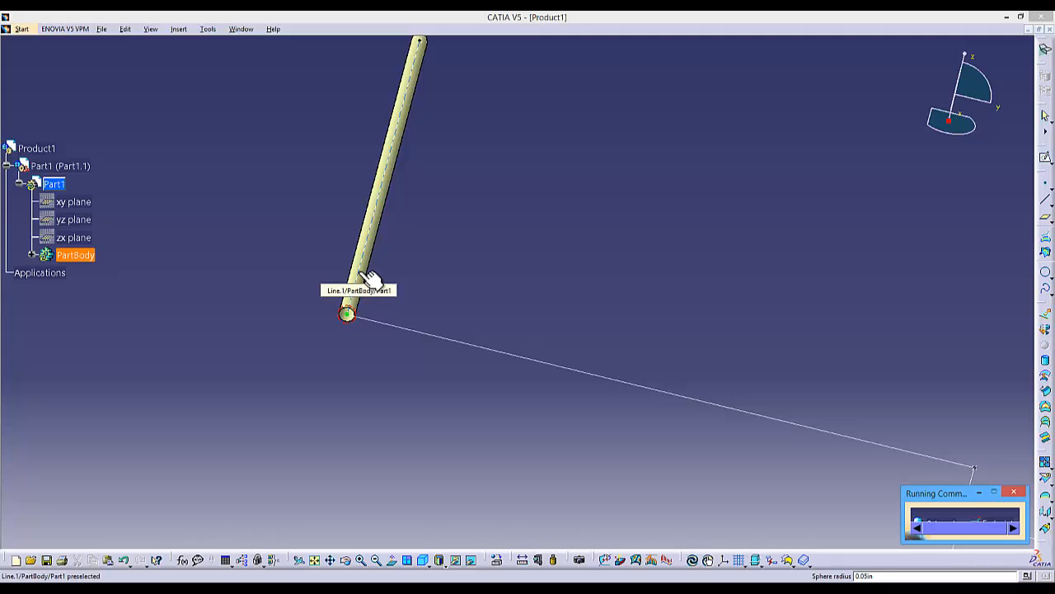
pyautogui.click(361, 276)
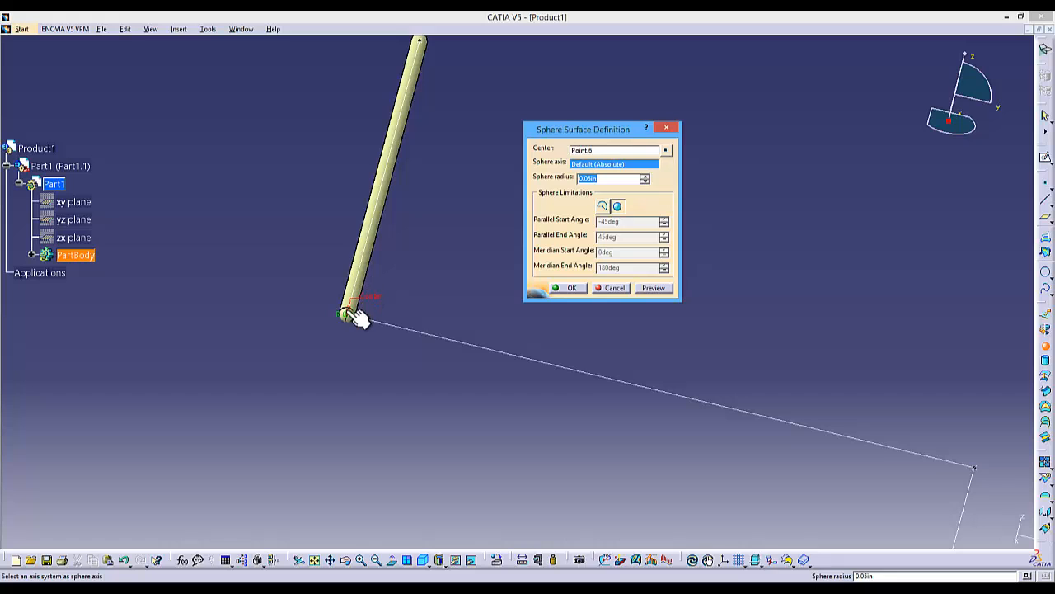
pyautogui.click(569, 288)
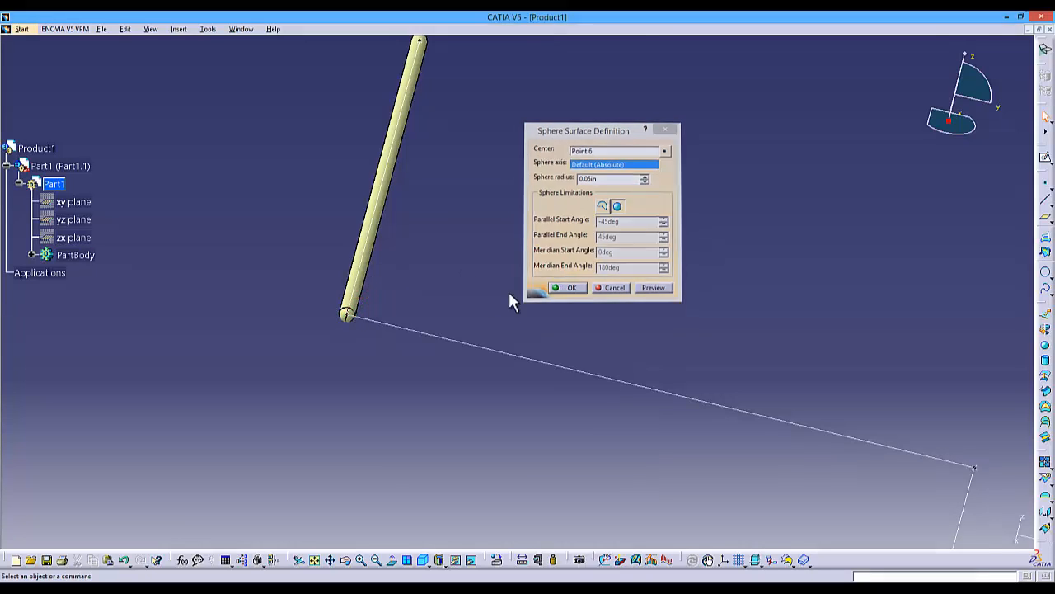
# Step: Create a plane of type Normal to curve on the first line, through an endpoint made from that line at the sphere corner
pyautogui.moveTo(434, 280); pyautogui.dragTo(438, 226, button='middle')
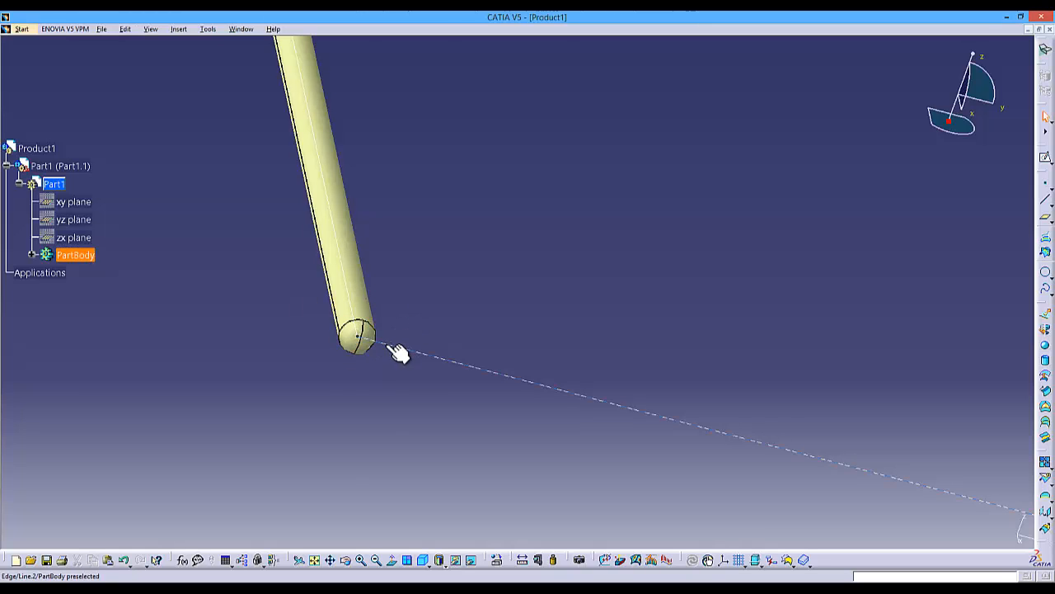
pyautogui.moveTo(354, 360); pyautogui.dragTo(452, 379, button='middle')
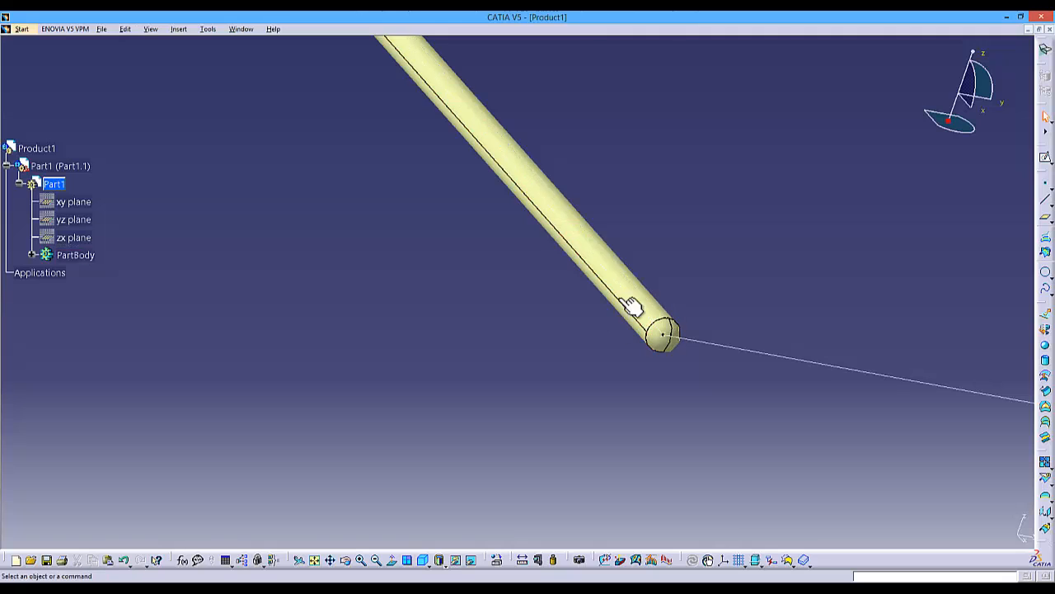
pyautogui.moveTo(637, 283); pyautogui.dragTo(719, 305, button='middle')
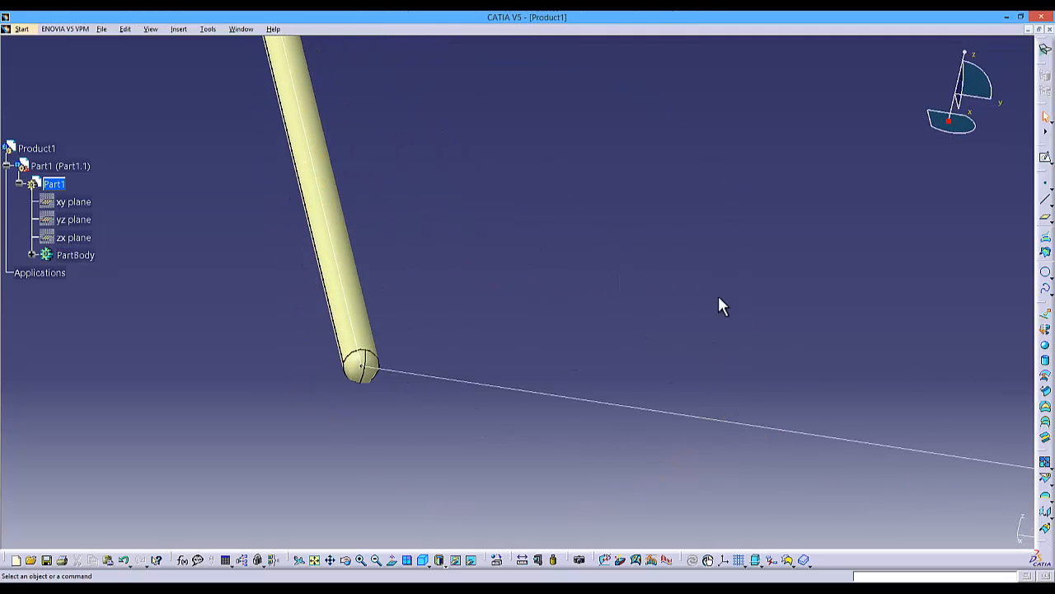
pyautogui.click(1045, 222)
pyautogui.moveTo(842, 357); pyautogui.dragTo(643, 176)
pyautogui.click(696, 192)
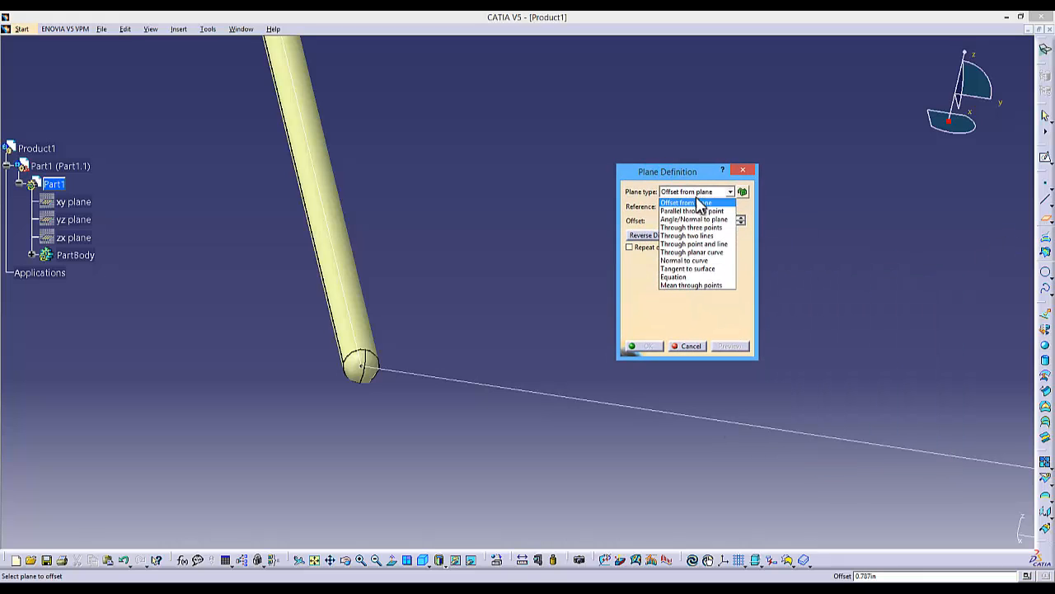
pyautogui.click(691, 260)
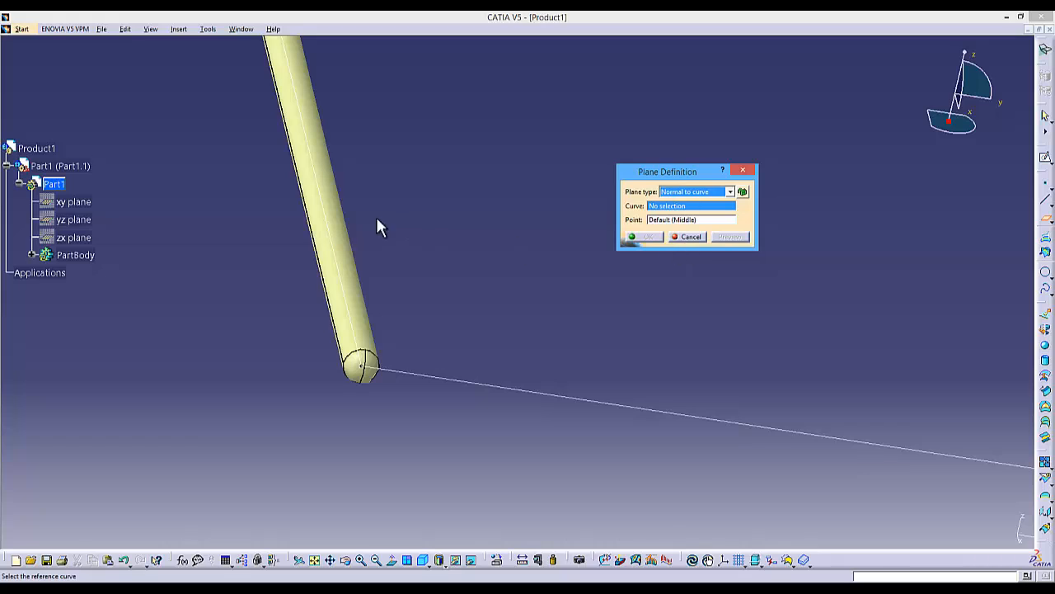
pyautogui.click(341, 230)
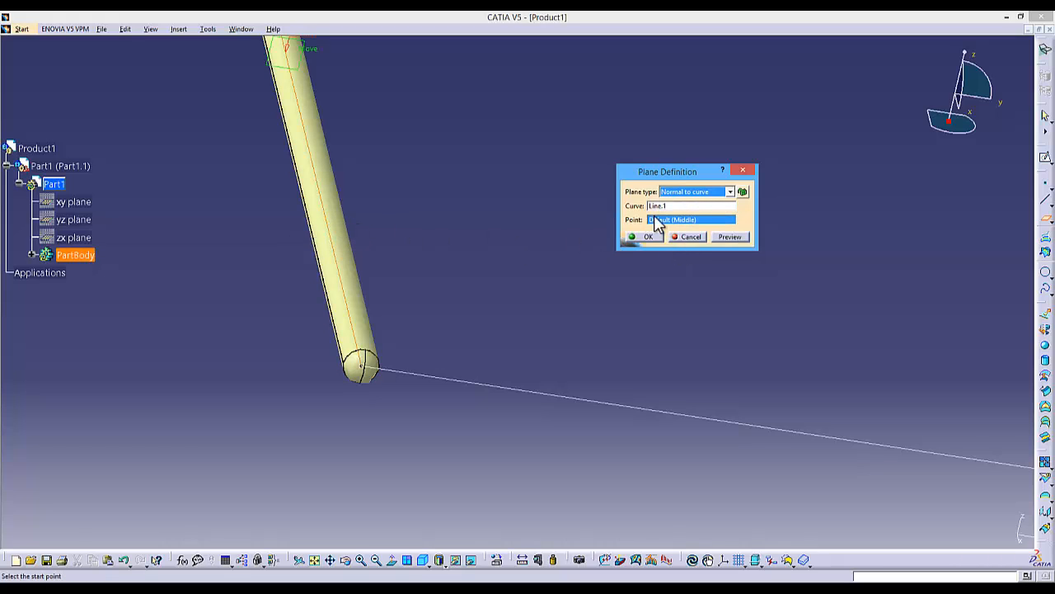
pyautogui.rightClick(700, 225)
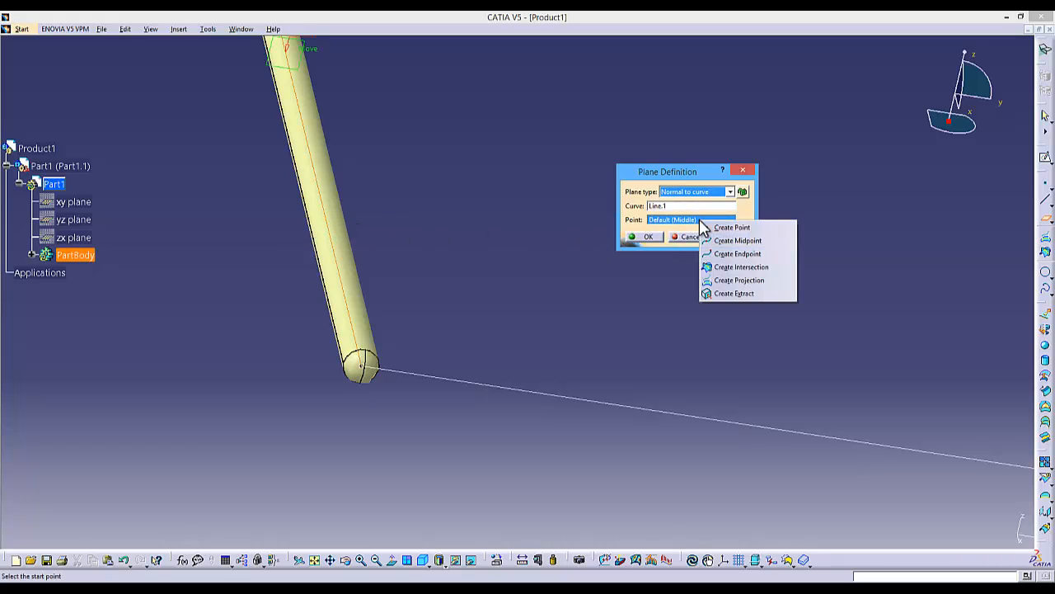
pyautogui.click(737, 254)
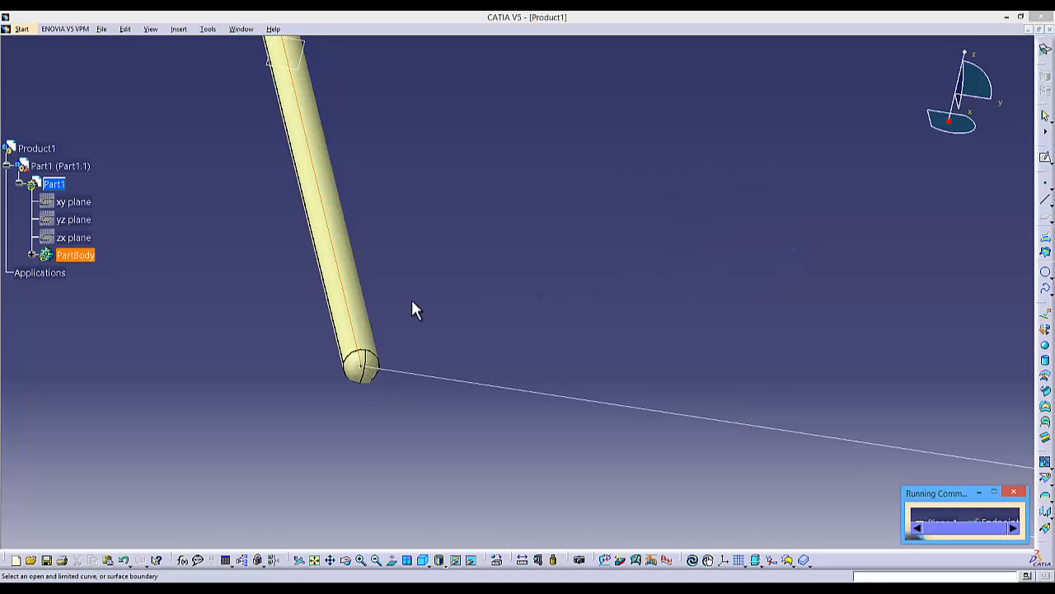
pyautogui.click(345, 308)
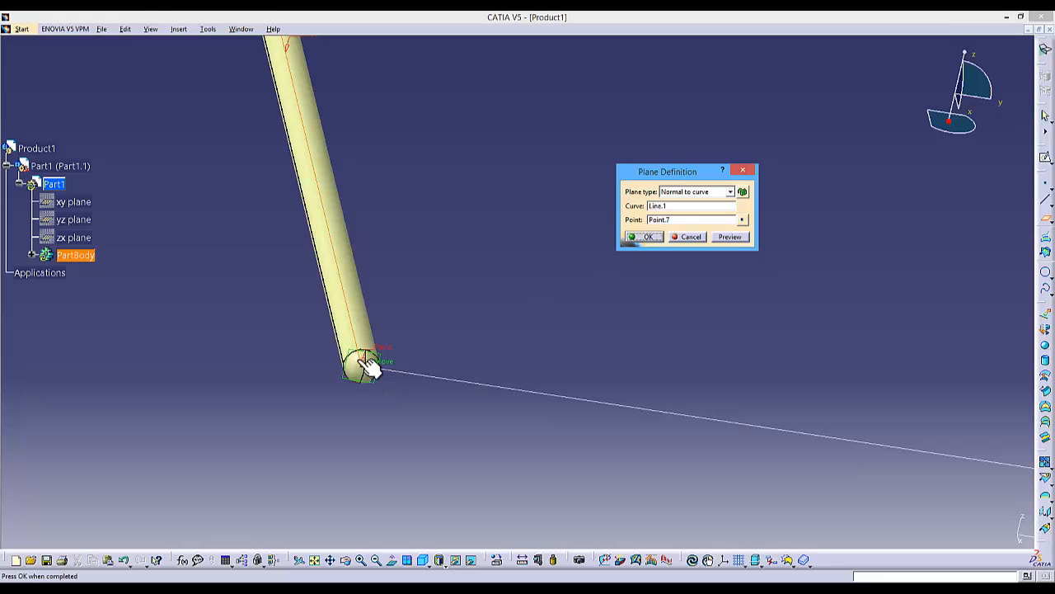
pyautogui.click(641, 238)
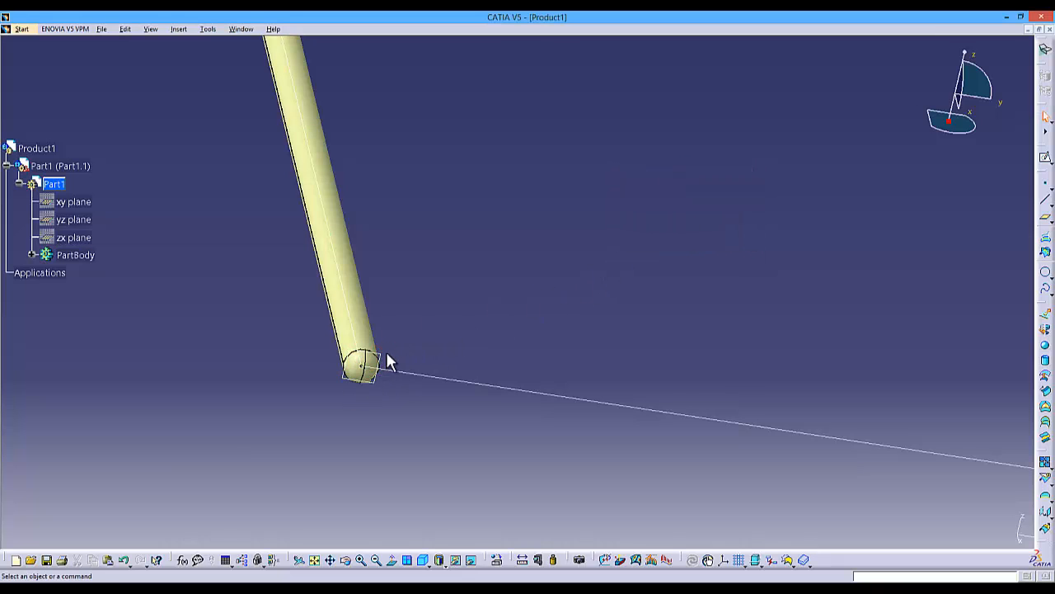
# Step: Split the corner sphere using the plane normal to the first line as the cutting element
pyautogui.moveTo(416, 299); pyautogui.dragTo(520, 378, button='middle')
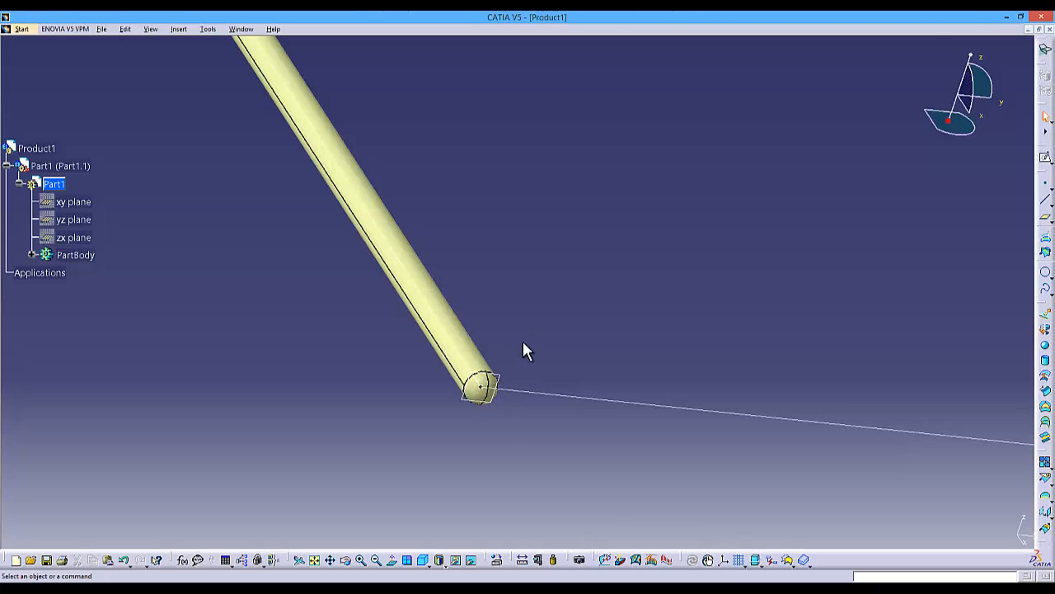
pyautogui.moveTo(594, 337); pyautogui.dragTo(511, 388, button='middle')
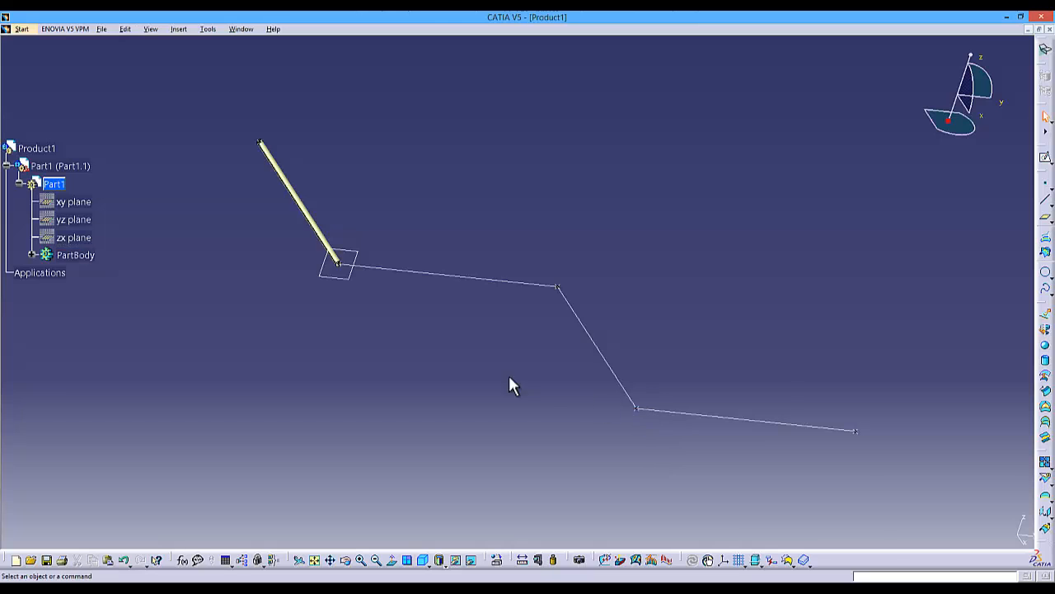
pyautogui.moveTo(417, 347); pyautogui.dragTo(512, 321, button='middle')
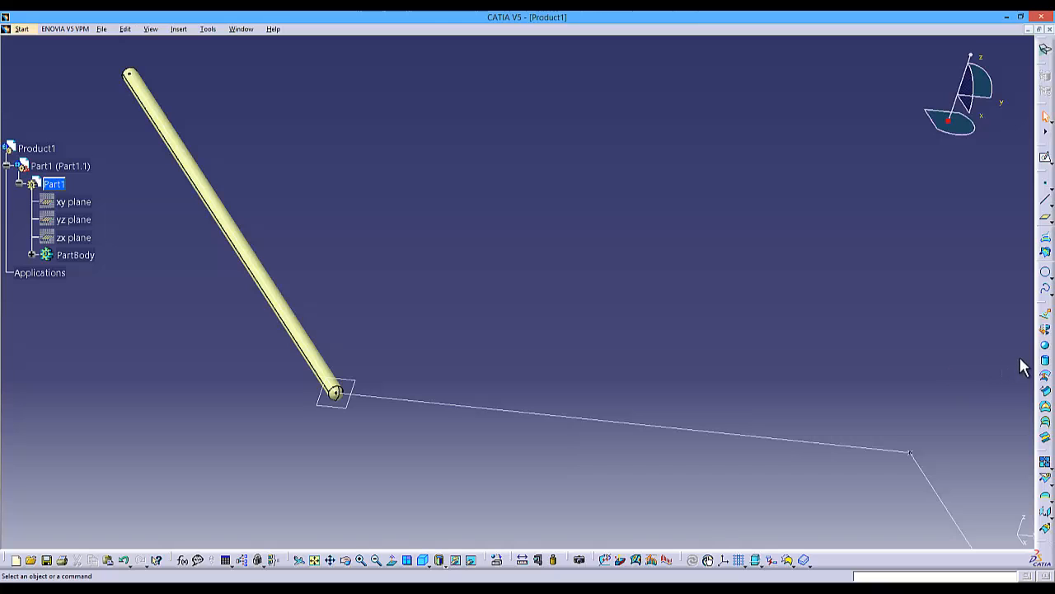
pyautogui.click(1046, 437)
pyautogui.moveTo(911, 240); pyautogui.dragTo(822, 67)
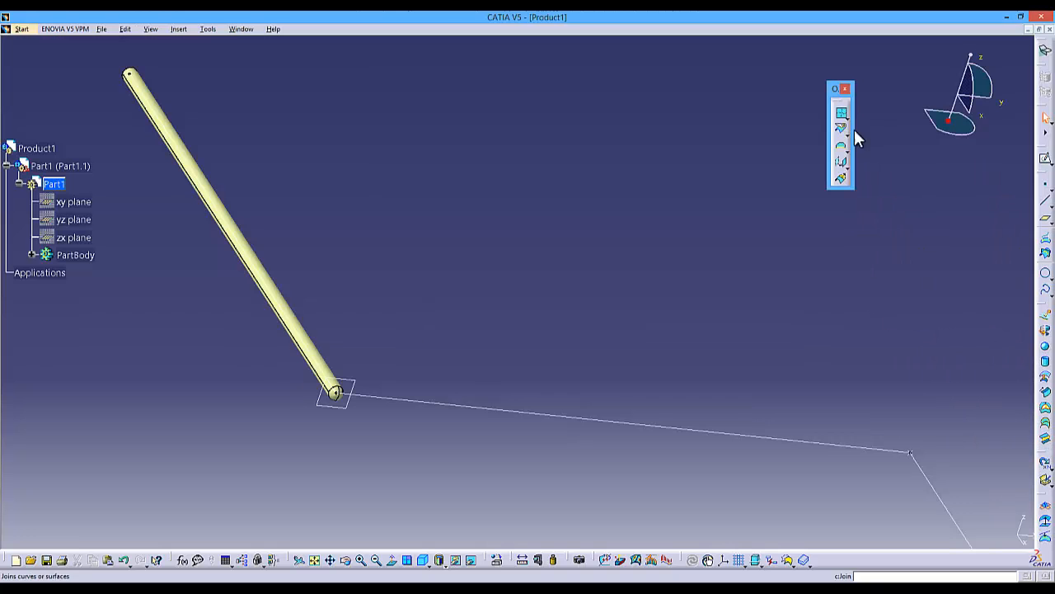
pyautogui.click(839, 128)
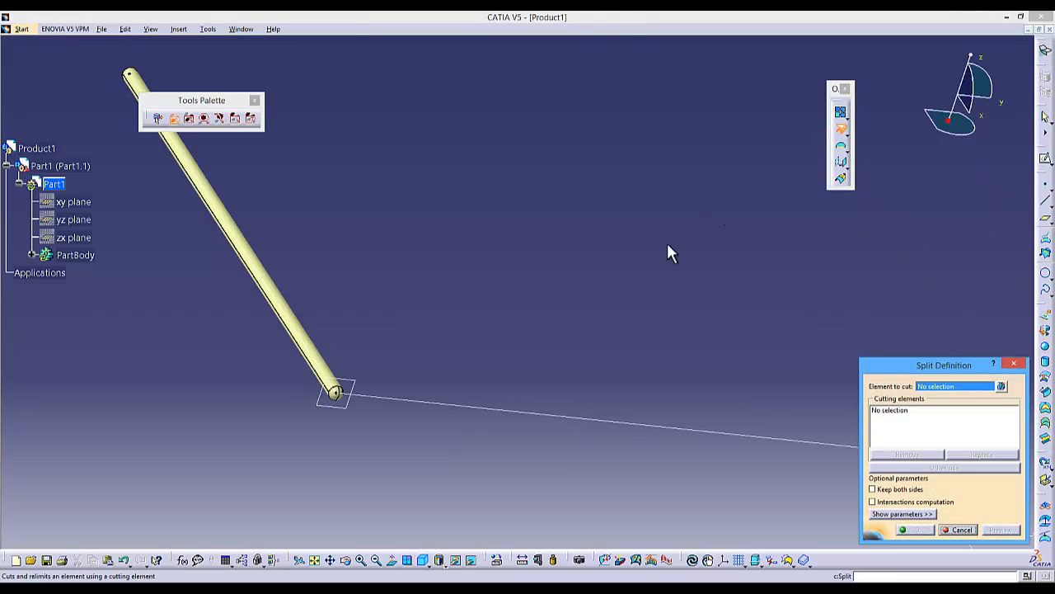
pyautogui.click(31, 252)
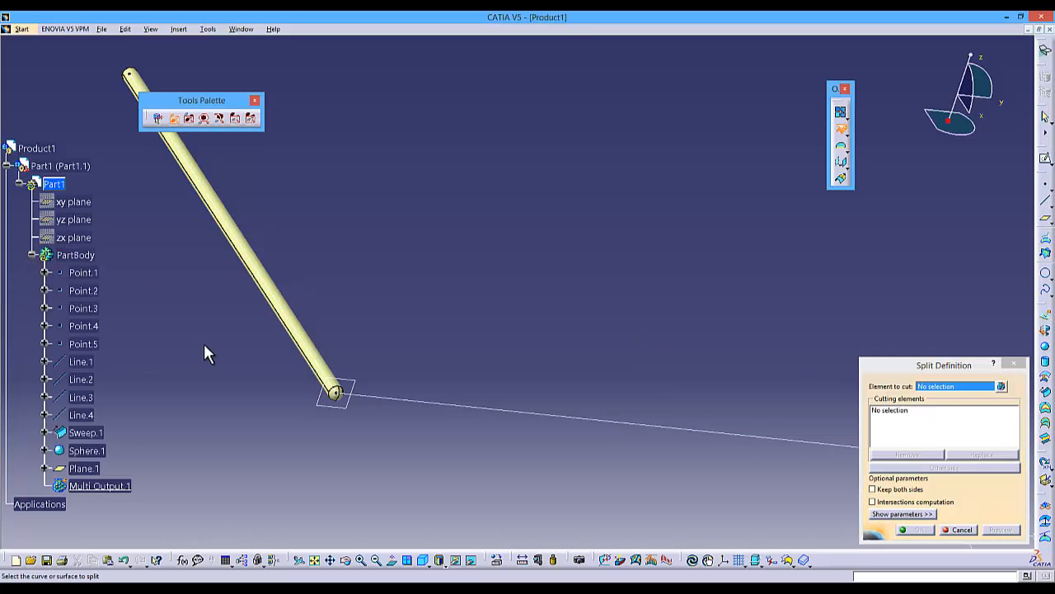
pyautogui.click(86, 452)
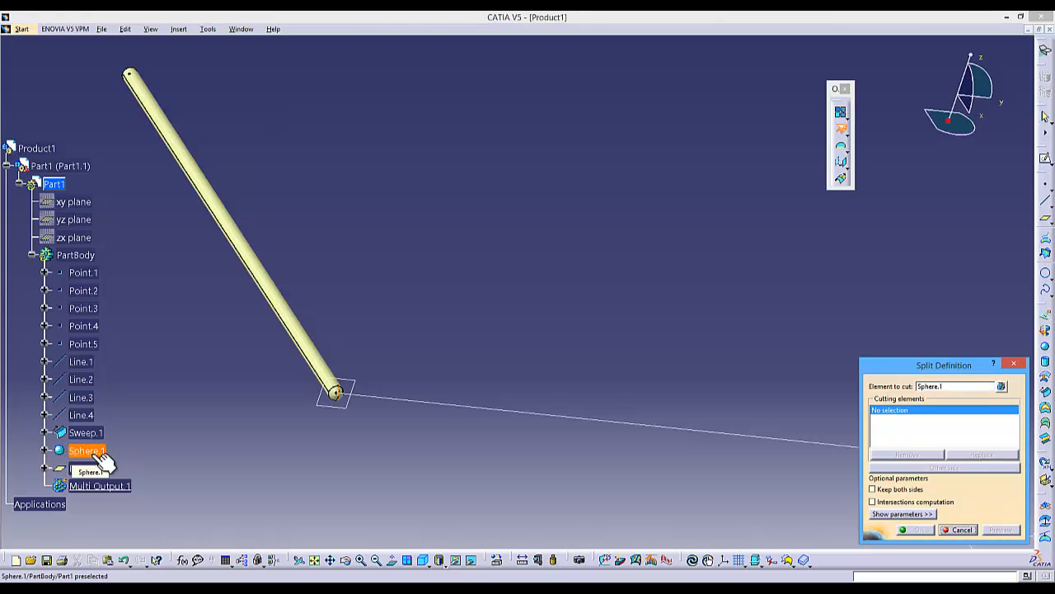
pyautogui.click(83, 468)
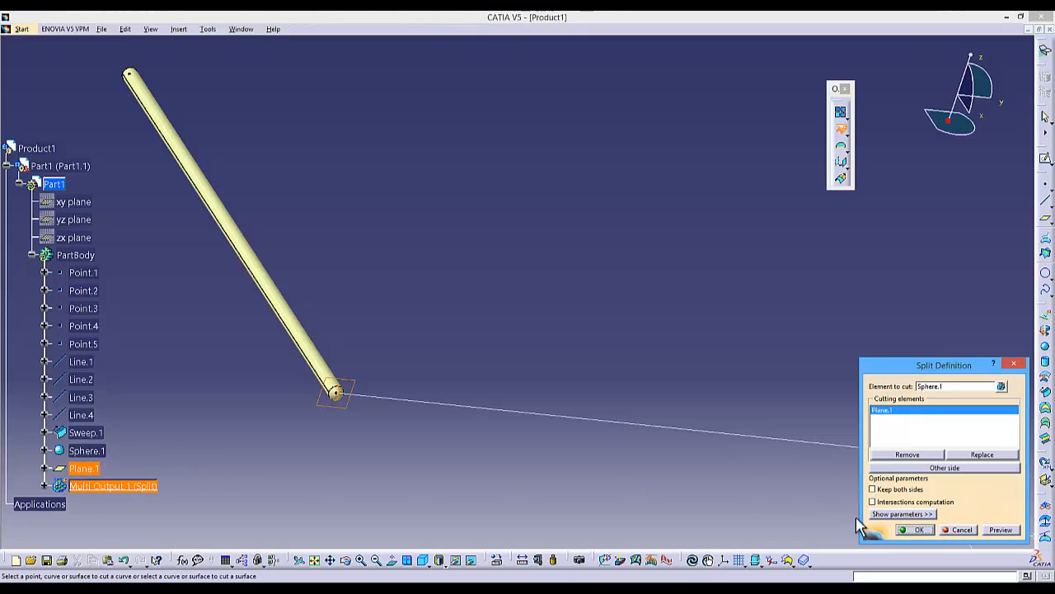
pyautogui.click(915, 529)
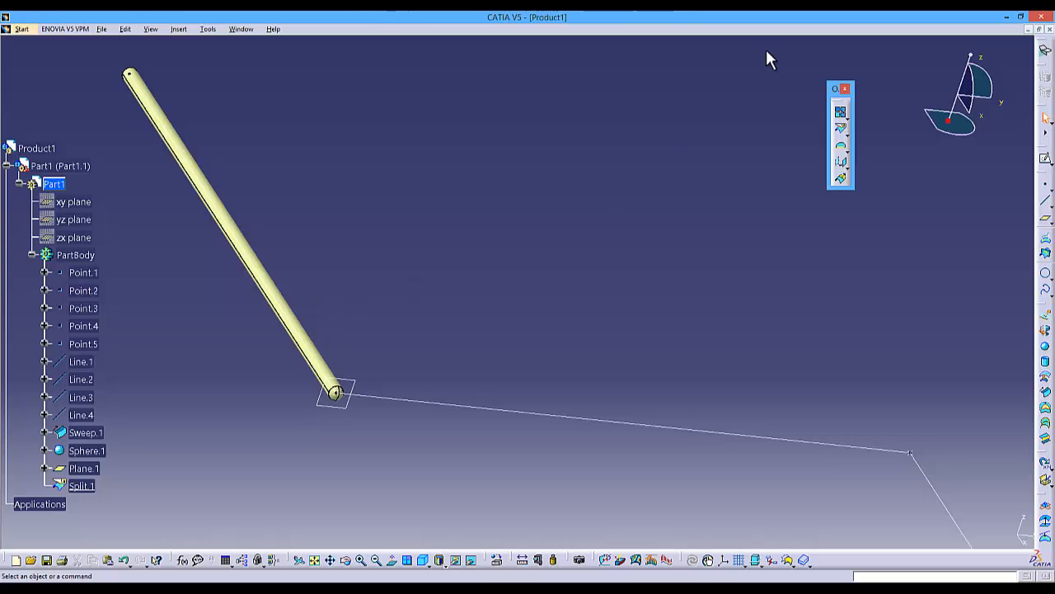
# Step: Join the swept tube and the split sphere into one surface, and highlight the join to check it
pyautogui.moveTo(832, 94); pyautogui.dragTo(790, 89)
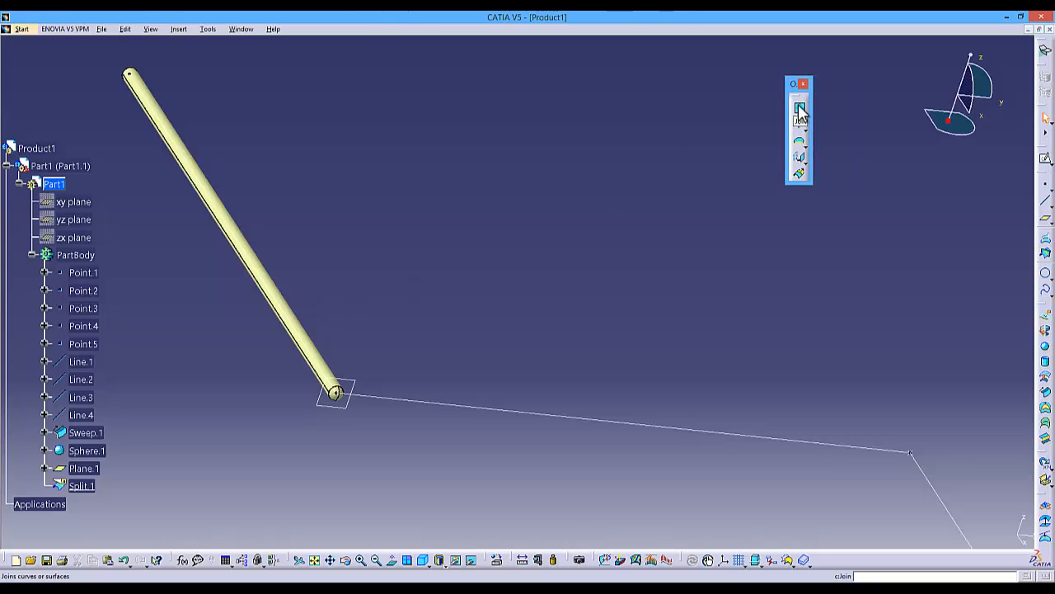
pyautogui.click(800, 111)
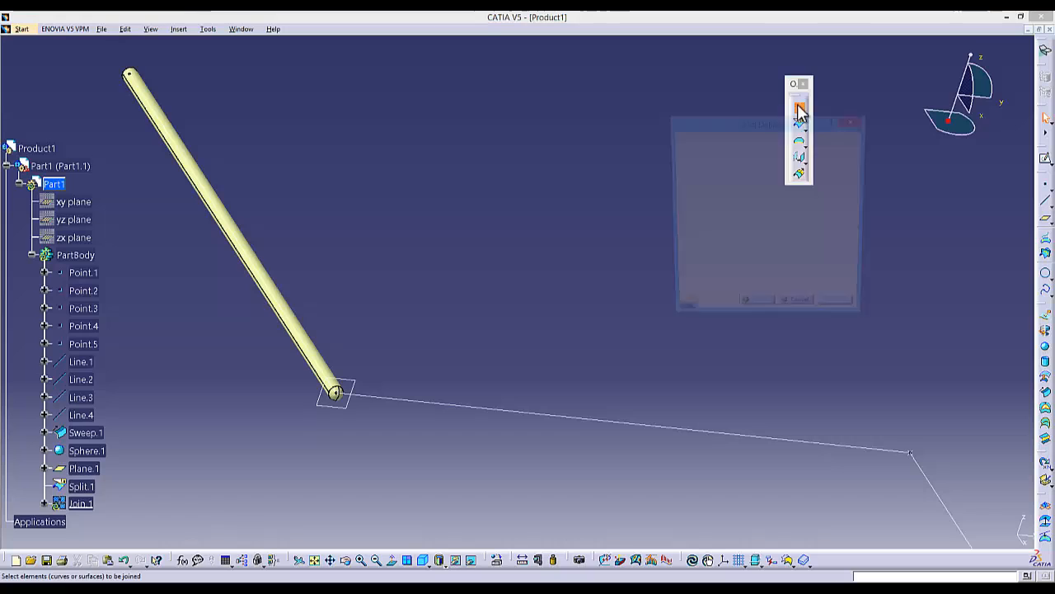
pyautogui.click(92, 433)
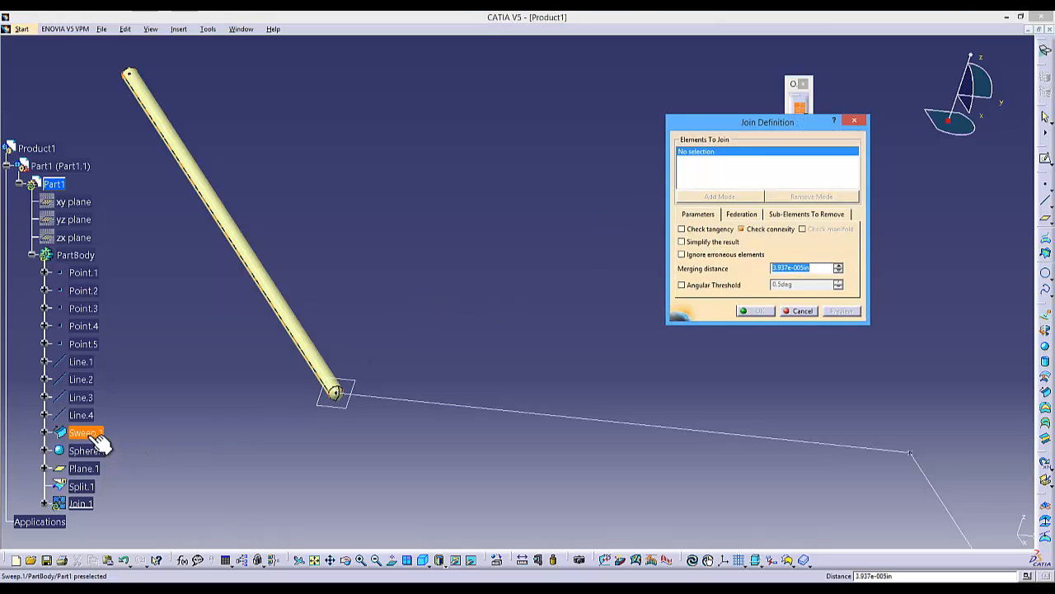
pyautogui.click(82, 487)
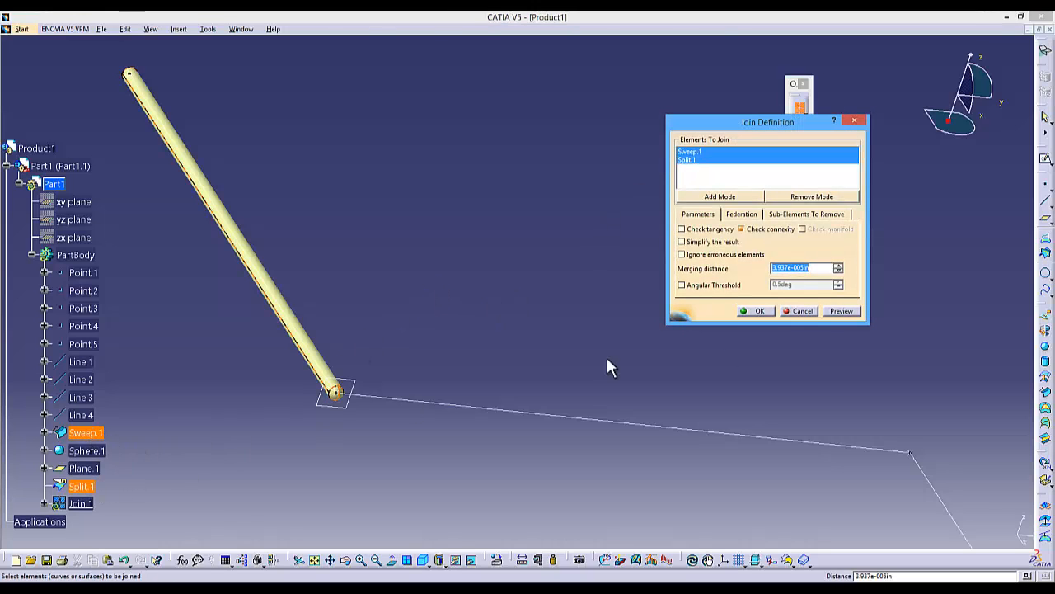
pyautogui.click(757, 311)
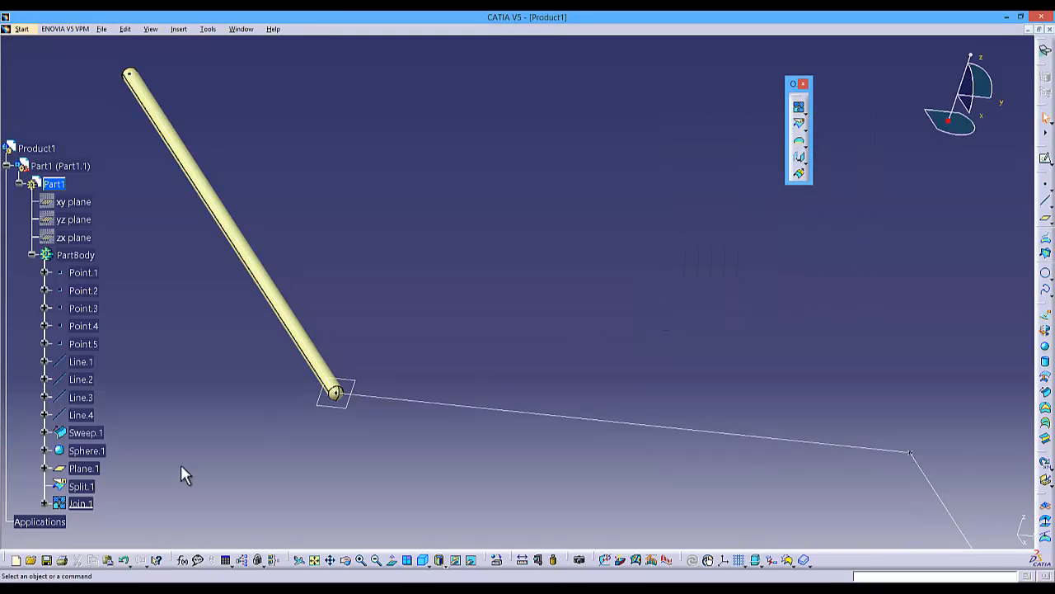
pyautogui.click(80, 503)
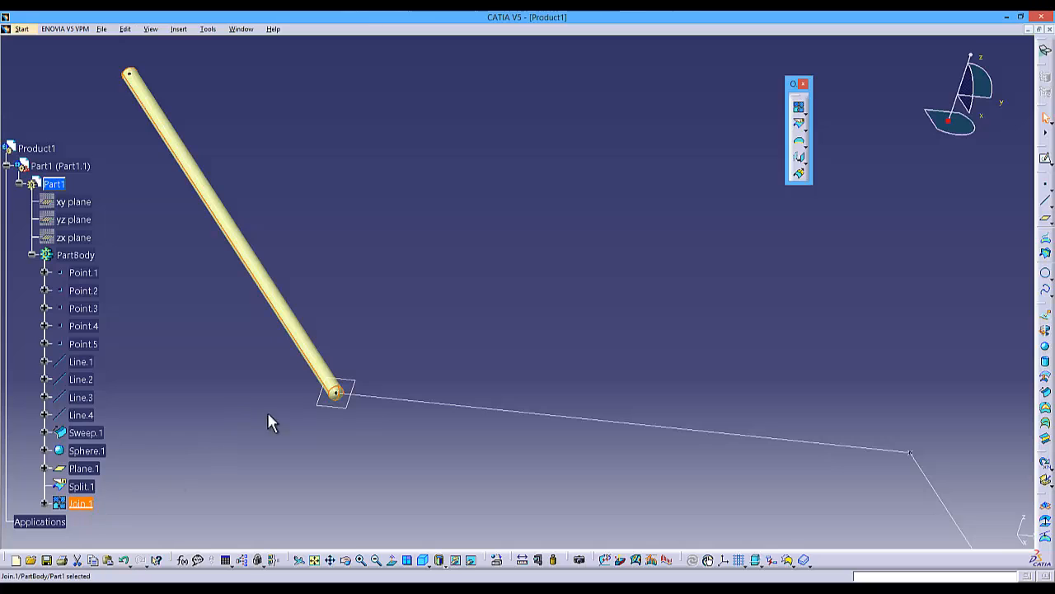
pyautogui.click(384, 317)
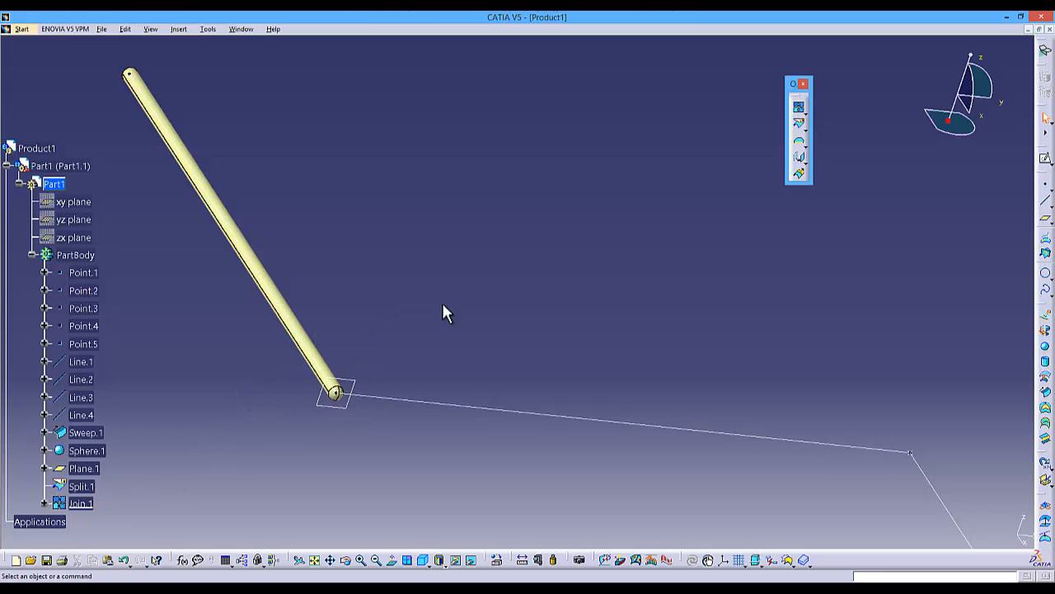
# Step: Start a PowerCopy definition and include the join of the first tube segment as its first component
pyautogui.moveTo(442, 304); pyautogui.dragTo(431, 272, button='middle')
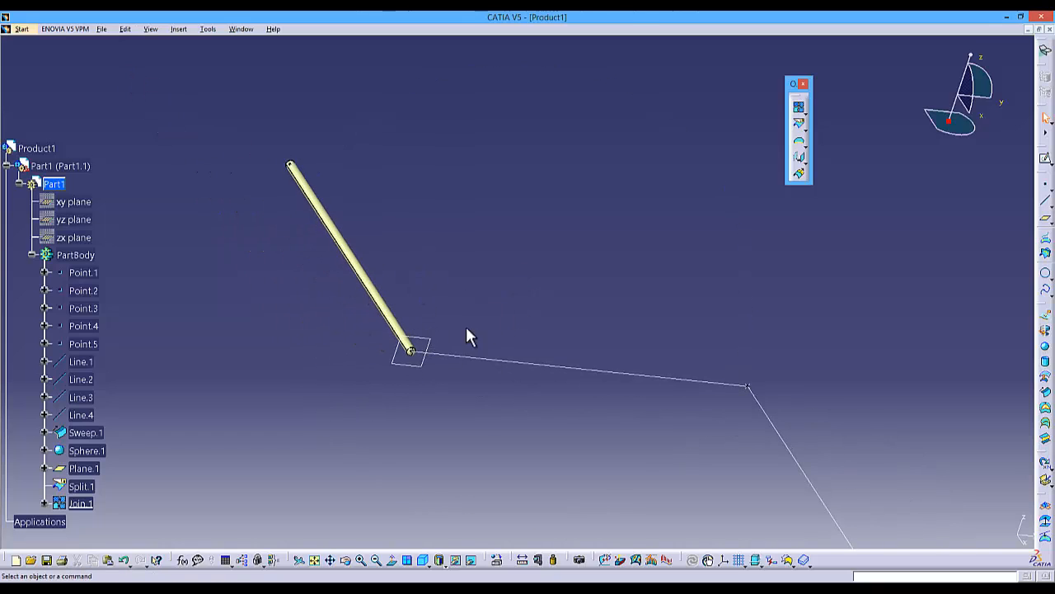
pyautogui.moveTo(466, 328); pyautogui.dragTo(382, 237, button='middle')
pyautogui.moveTo(464, 361); pyautogui.dragTo(324, 323, button='middle')
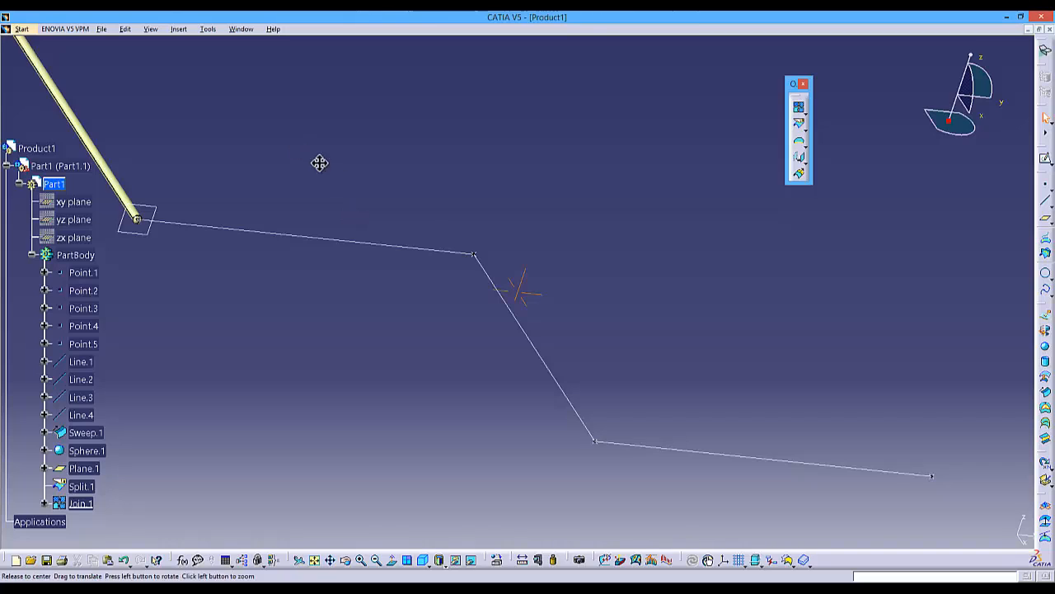
pyautogui.moveTo(318, 162); pyautogui.dragTo(404, 222, button='middle')
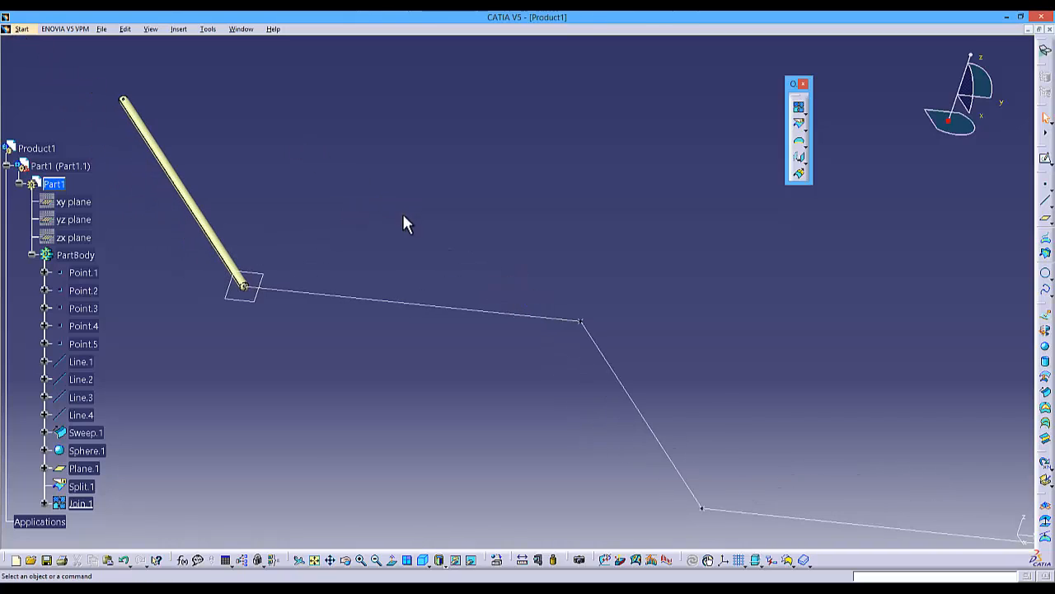
pyautogui.click(178, 29)
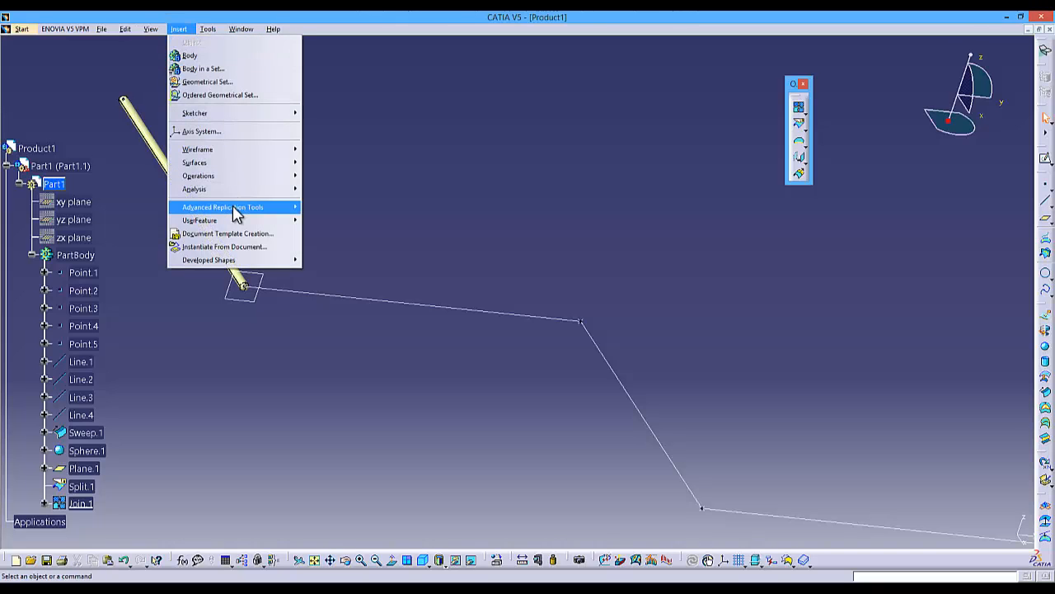
pyautogui.moveTo(237, 213)
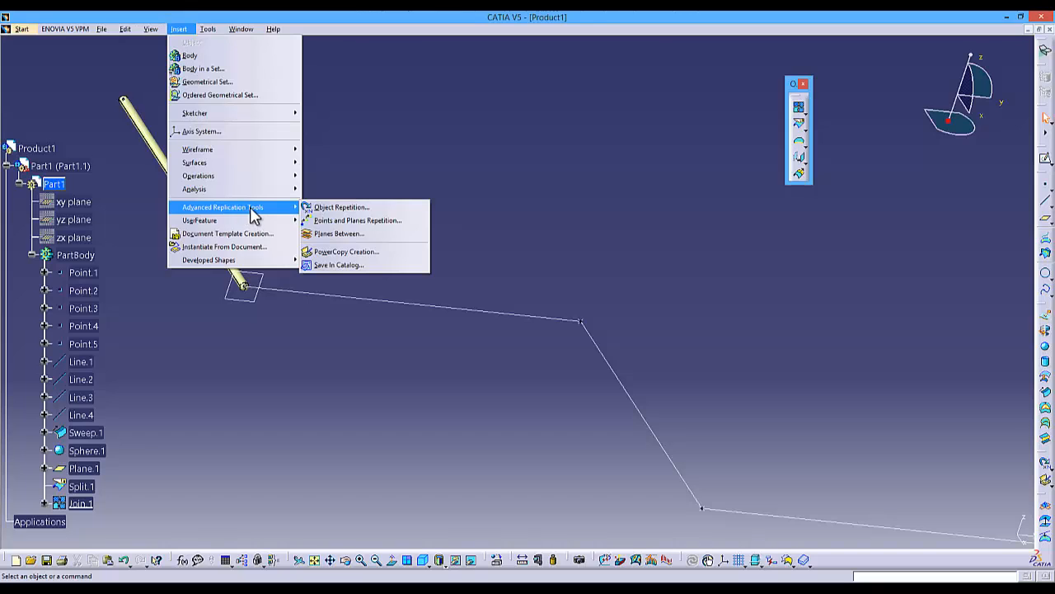
pyautogui.click(351, 254)
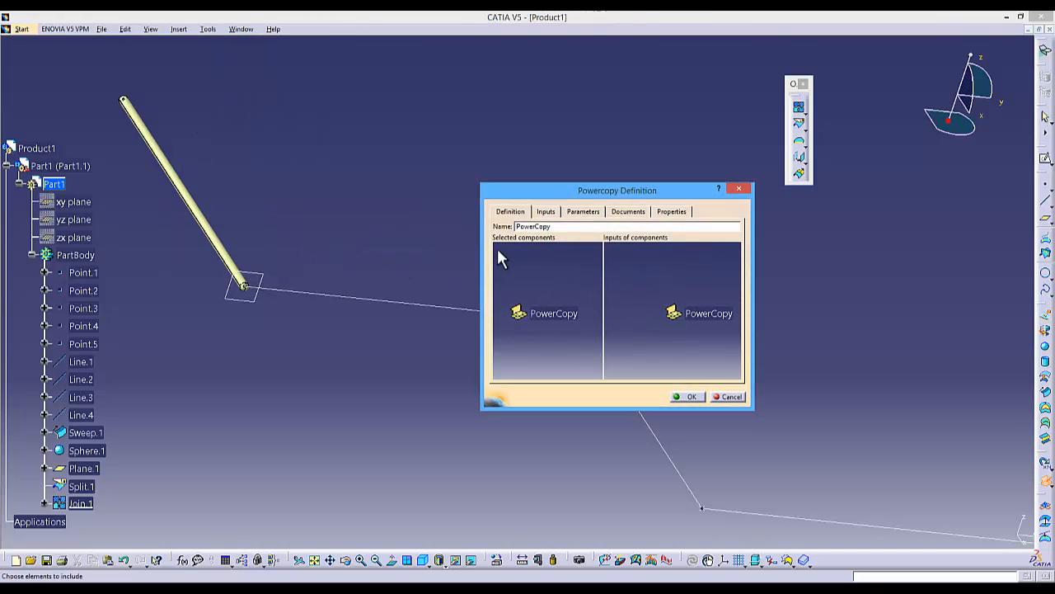
pyautogui.click(83, 503)
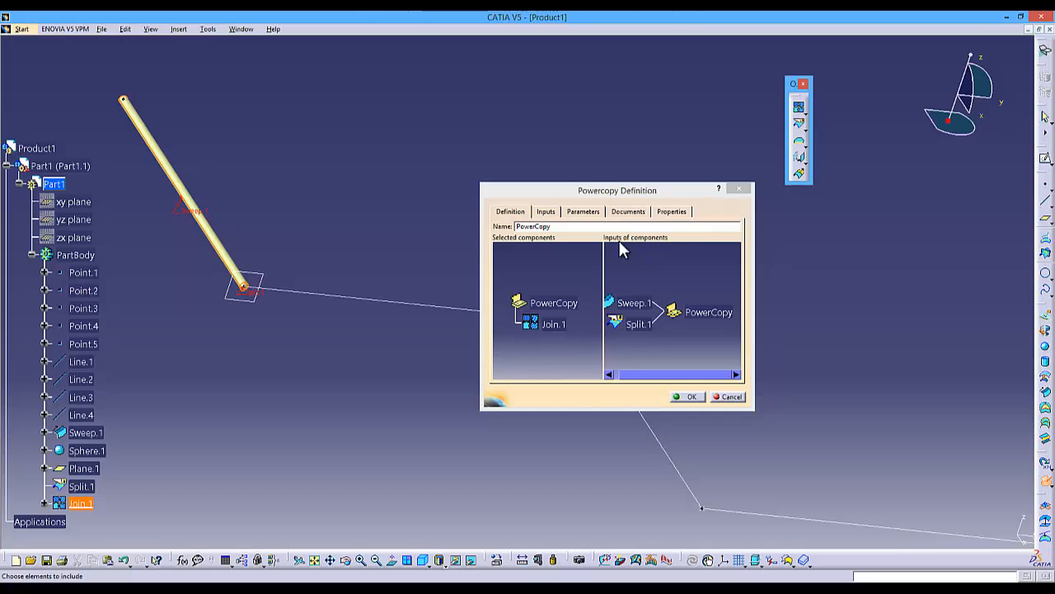
# Step: Add the split, plane, sphere and sweep to the PowerCopy components, leaving Line.1 as the only input, and create it
pyautogui.moveTo(610, 190); pyautogui.dragTo(490, 98)
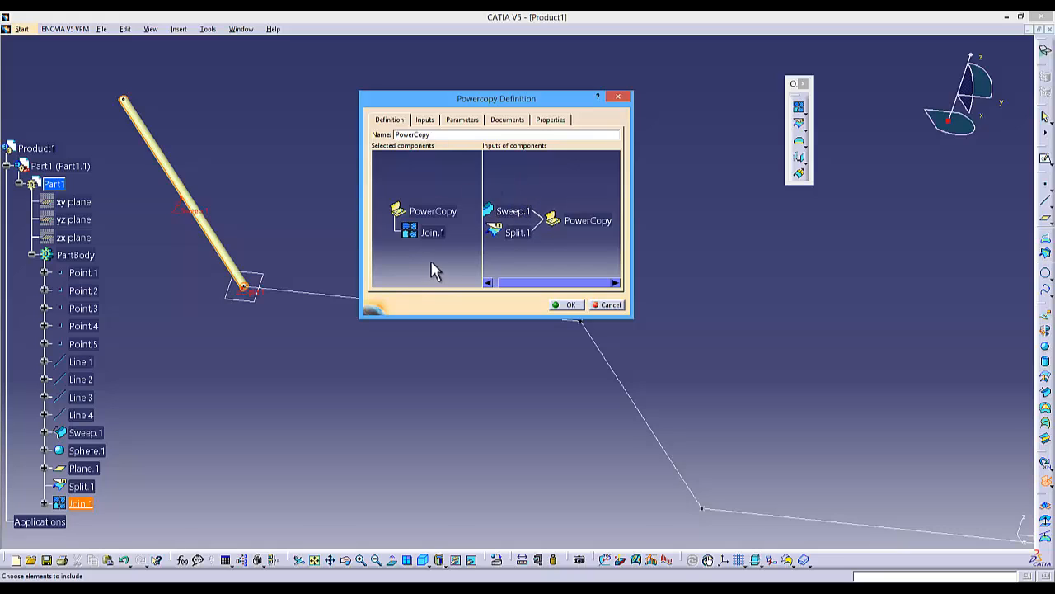
pyautogui.click(500, 241)
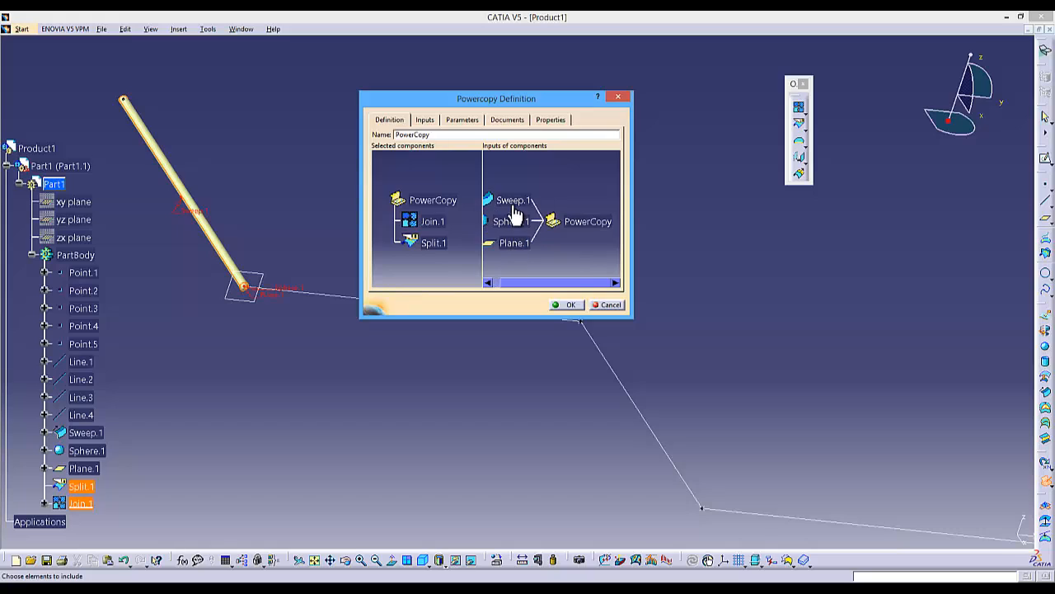
pyautogui.click(513, 244)
pyautogui.click(515, 231)
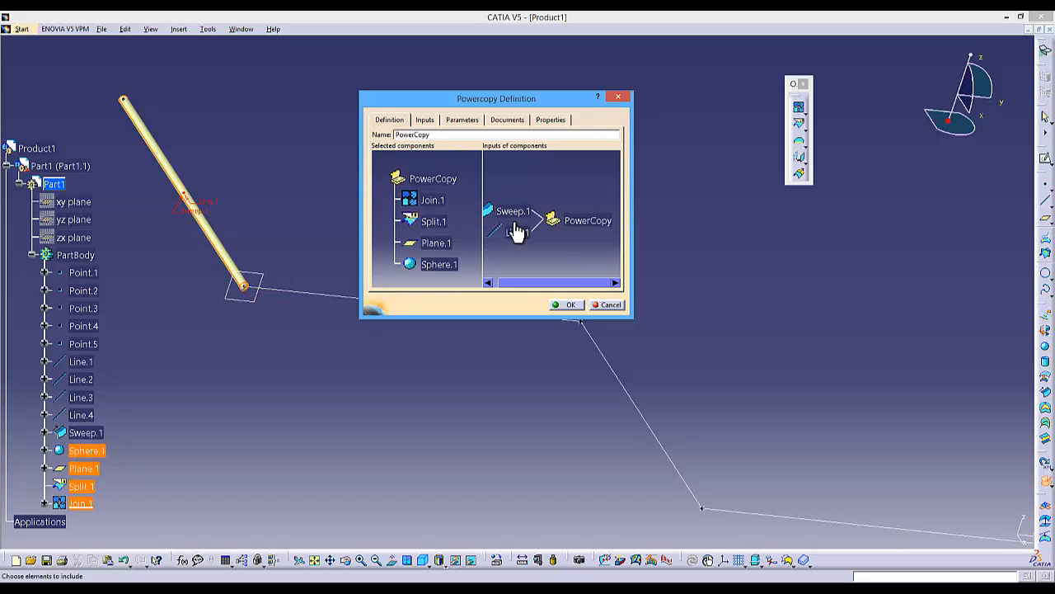
pyautogui.click(513, 213)
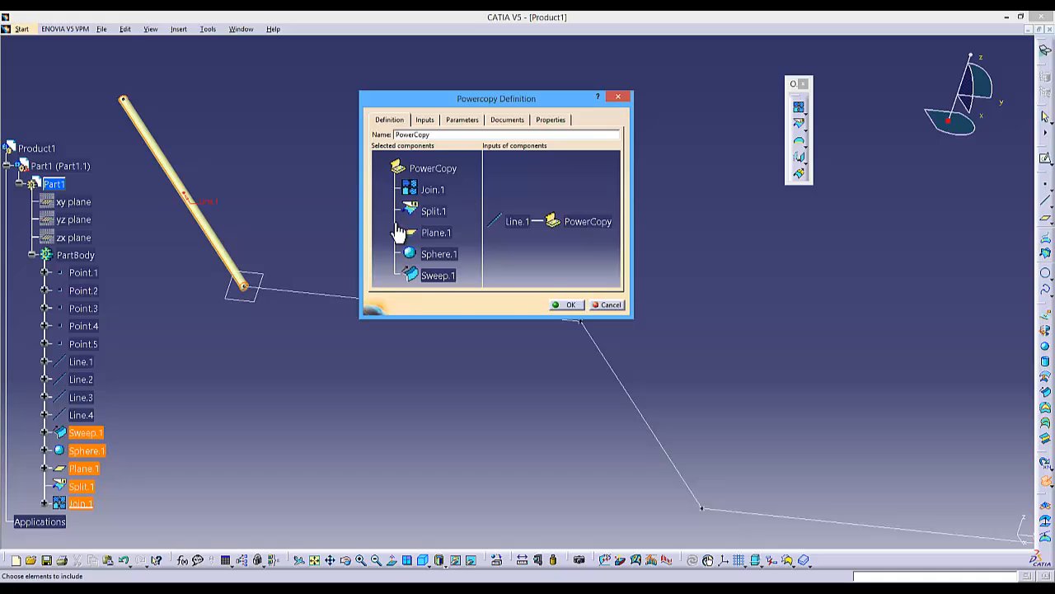
pyautogui.click(569, 305)
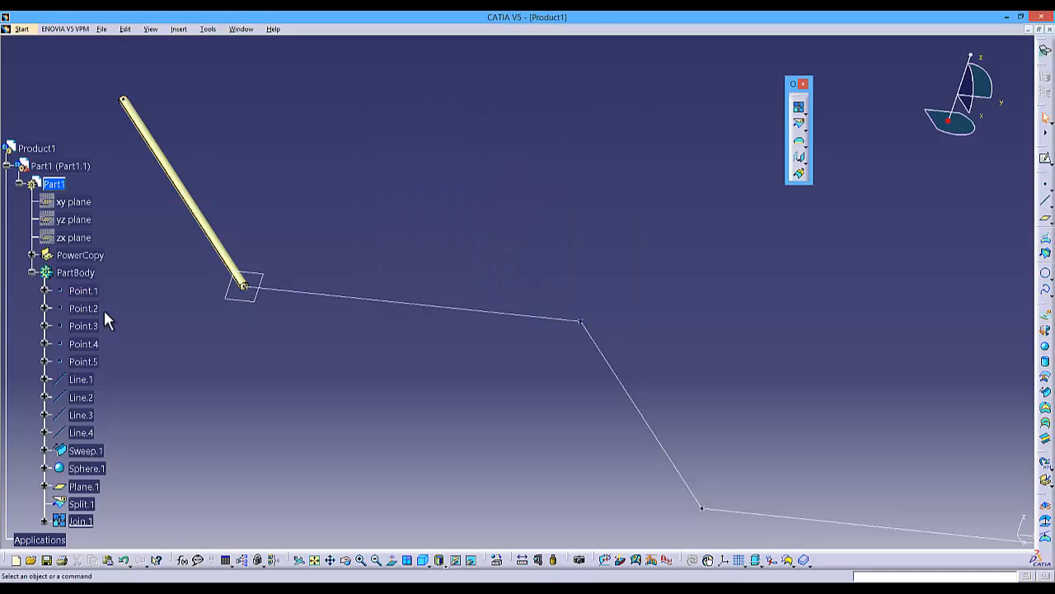
# Step: Instantiate PowerCopy.1 with the last zigzag line, Line.4, as the replacement for its line input
pyautogui.click(31, 255)
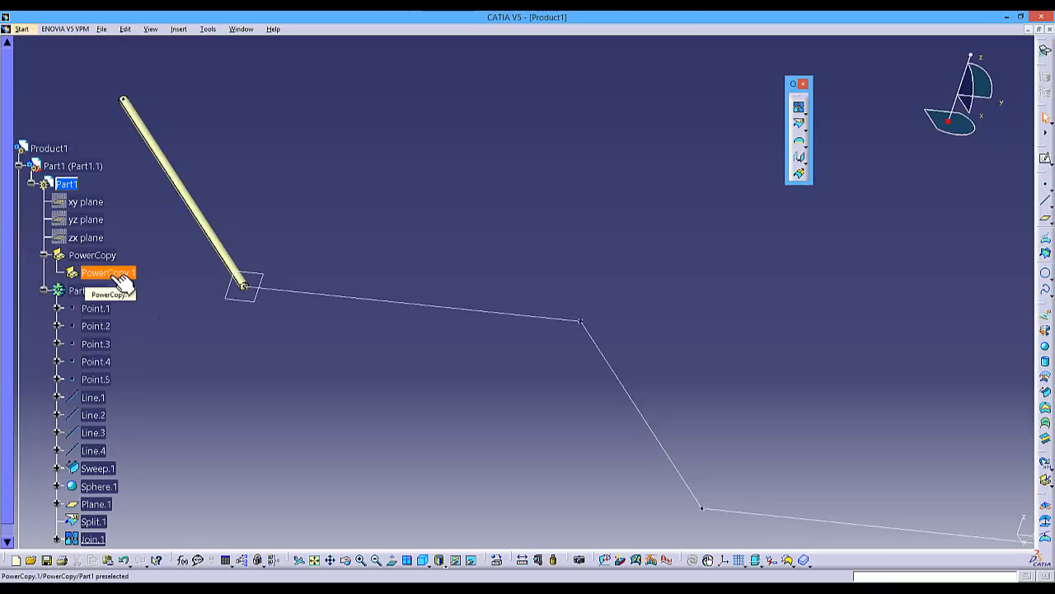
pyautogui.rightClick(110, 275)
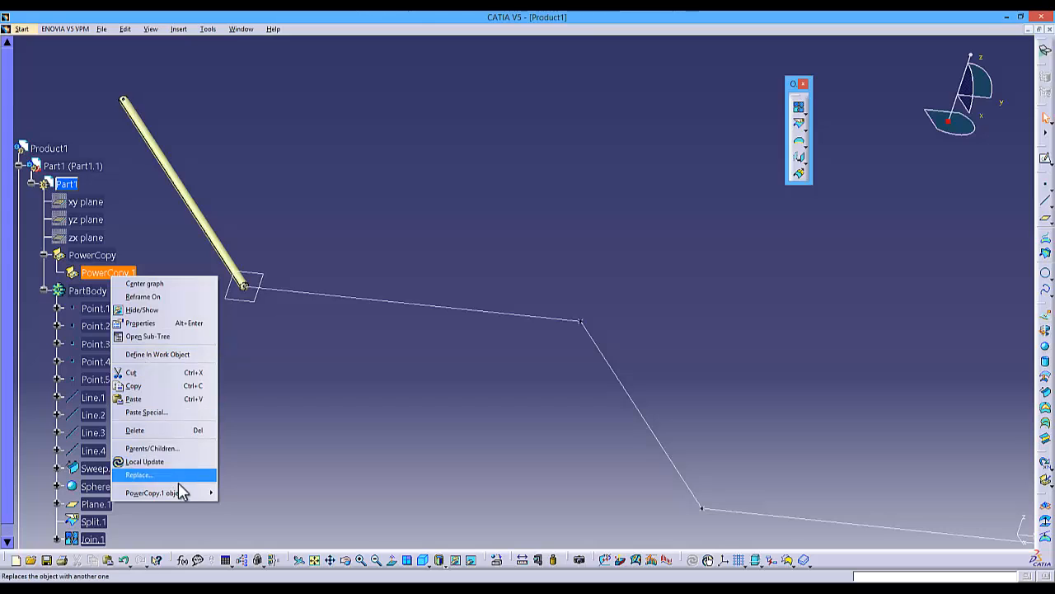
pyautogui.moveTo(186, 499)
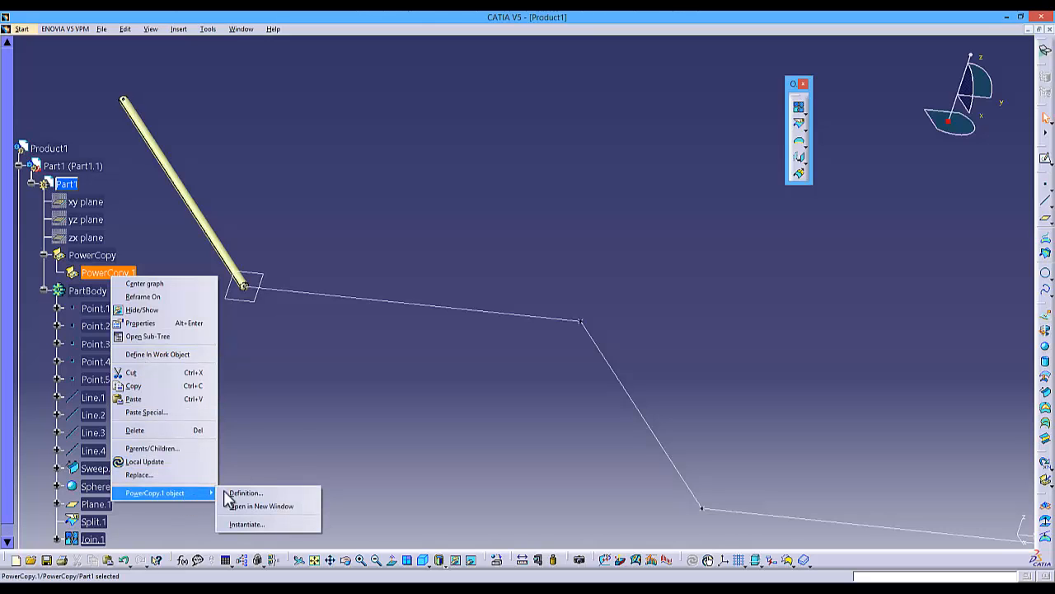
pyautogui.click(251, 525)
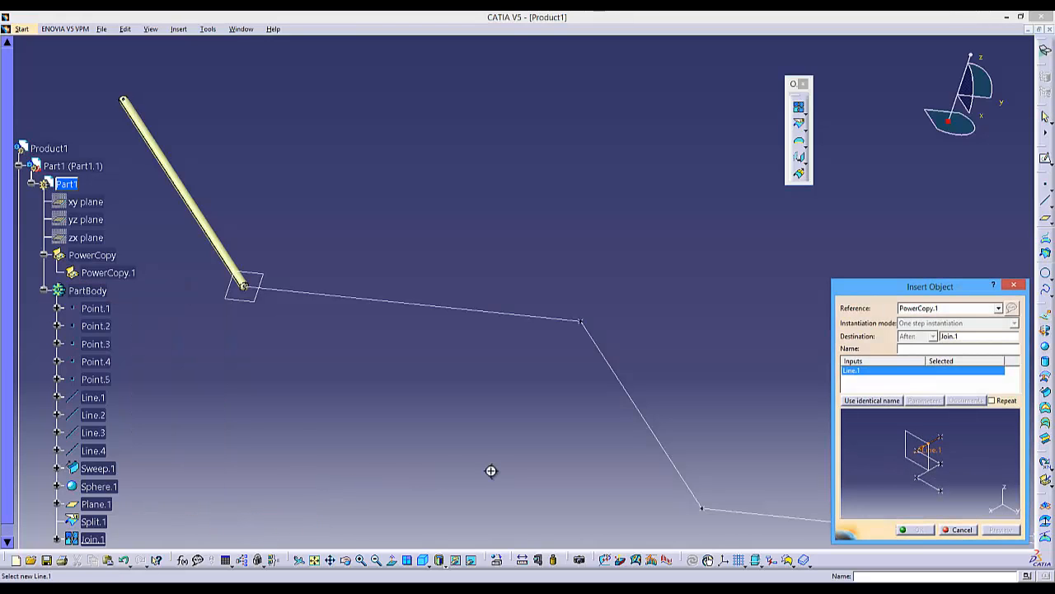
pyautogui.moveTo(490, 470); pyautogui.dragTo(432, 404, button='middle')
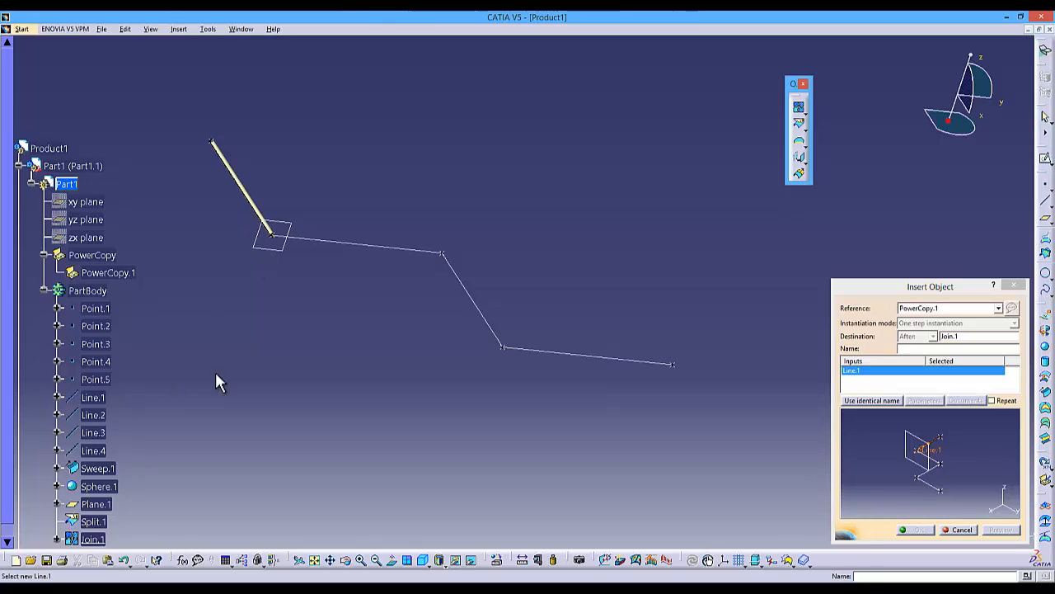
pyautogui.click(587, 357)
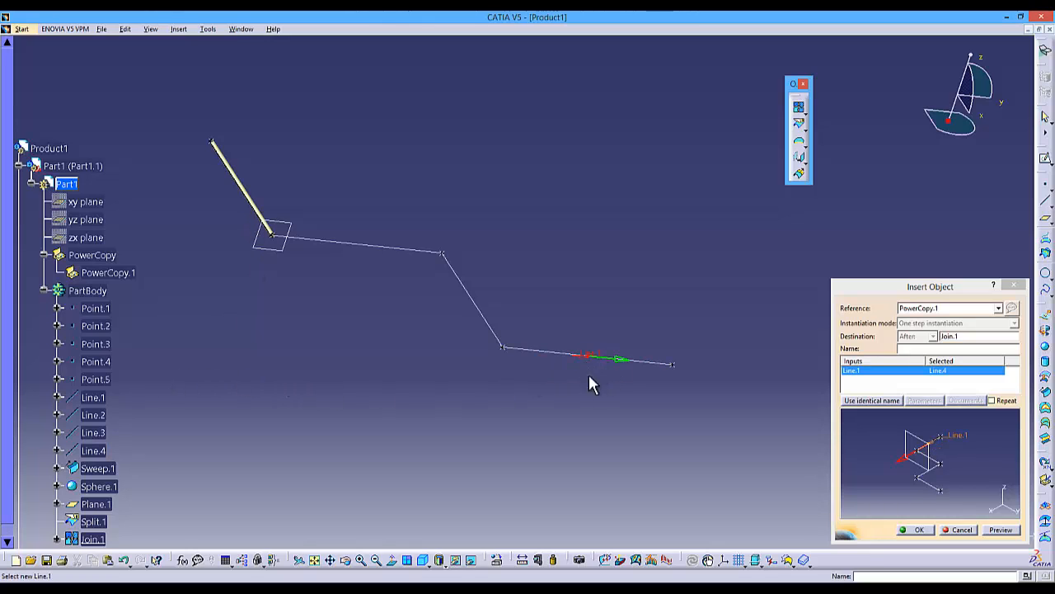
# Step: Reverse the orientation of Line.4 for the PowerCopy instance, preview it and create the copy
pyautogui.moveTo(590, 378); pyautogui.dragTo(569, 340, button='middle')
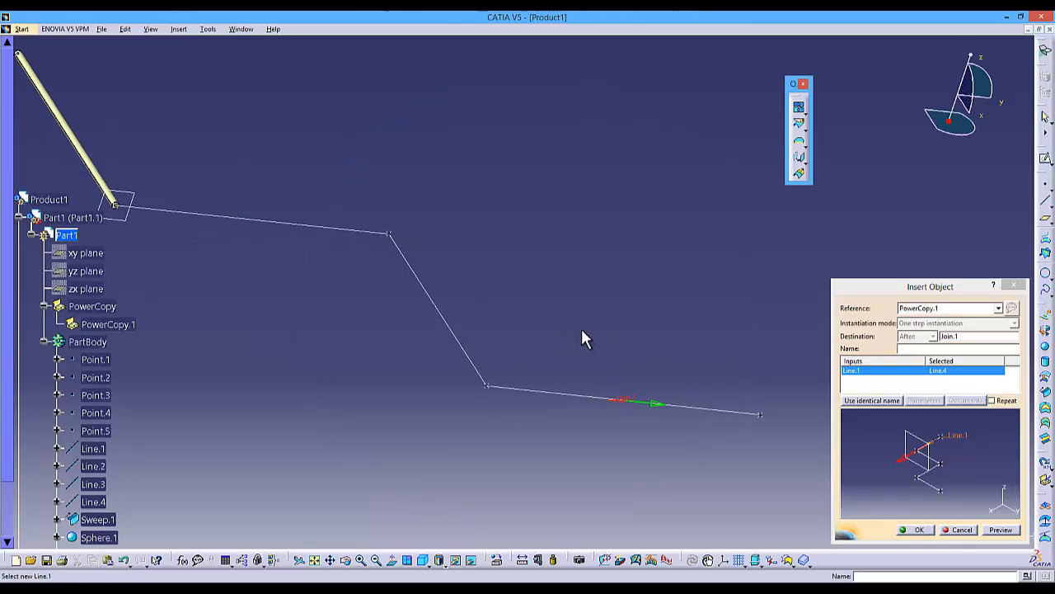
pyautogui.moveTo(321, 322); pyautogui.dragTo(505, 387, button='middle')
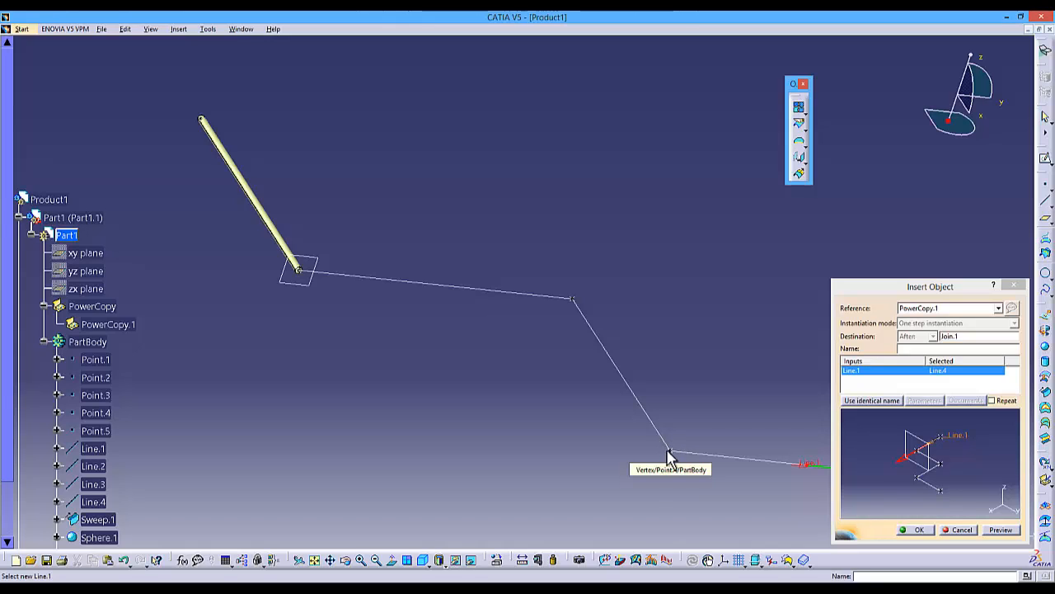
pyautogui.moveTo(560, 445); pyautogui.dragTo(455, 401, button='middle')
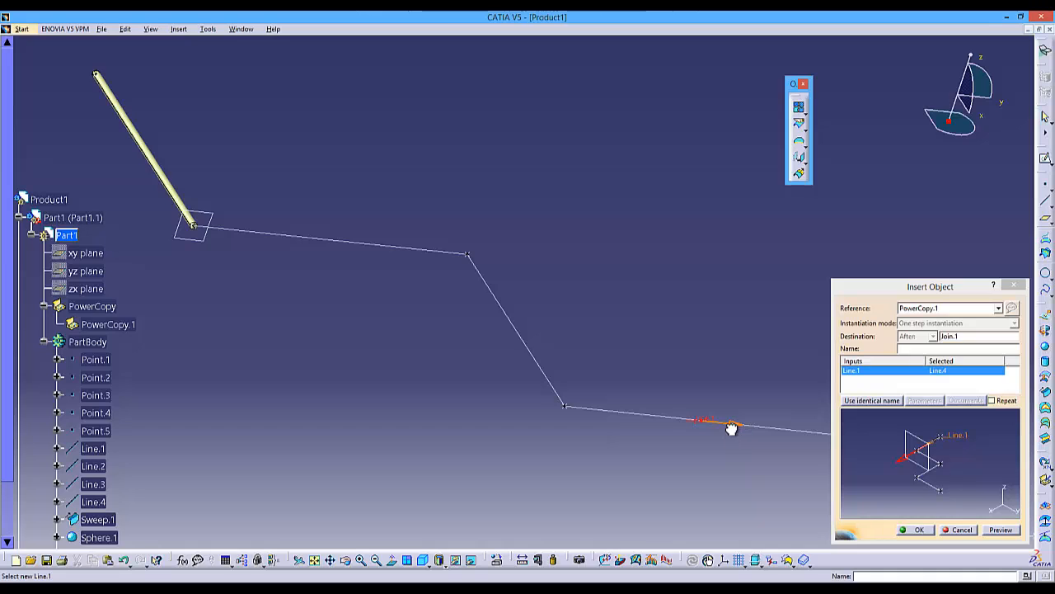
pyautogui.click(1001, 531)
pyautogui.moveTo(588, 458); pyautogui.dragTo(512, 276, button='middle')
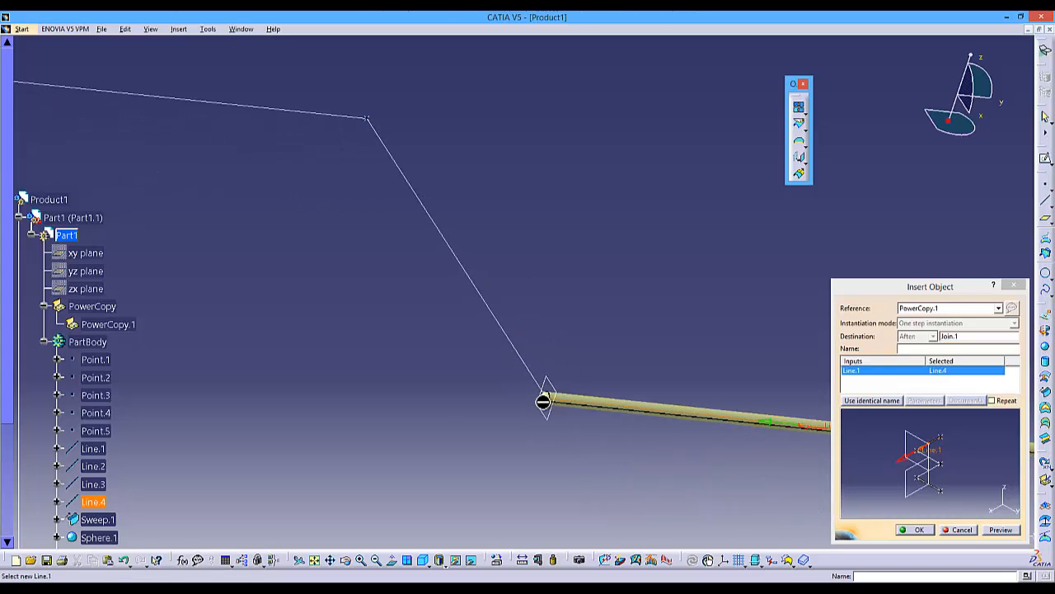
pyautogui.moveTo(484, 404); pyautogui.dragTo(499, 462, button='middle')
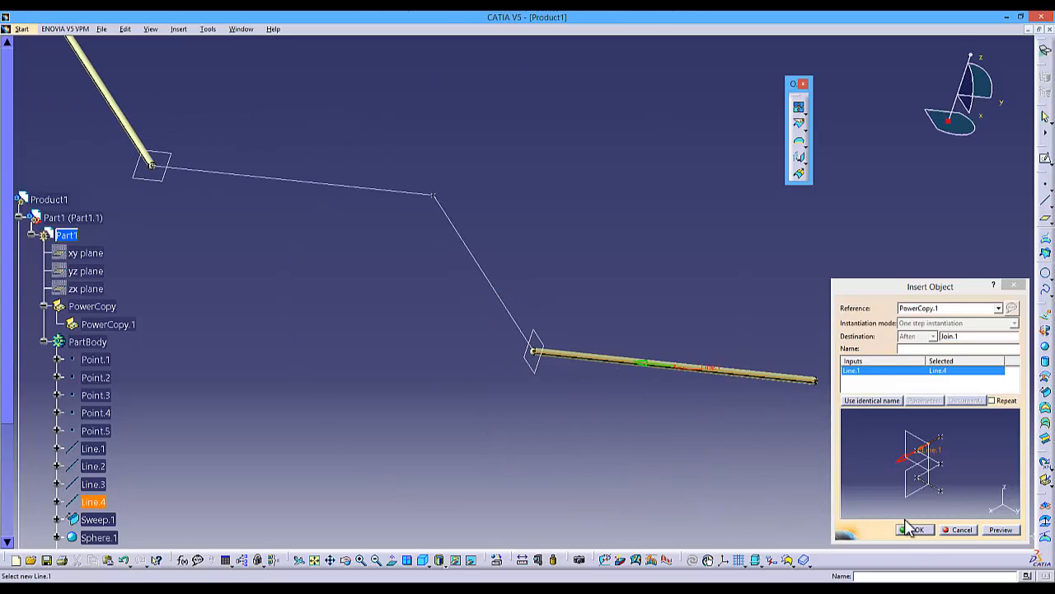
pyautogui.click(915, 529)
# Step: Create a circular sweep of subtype Center and radius along the second line, Line.2, with a radius of 0.05 in
pyautogui.moveTo(761, 422); pyautogui.dragTo(529, 250, button='middle')
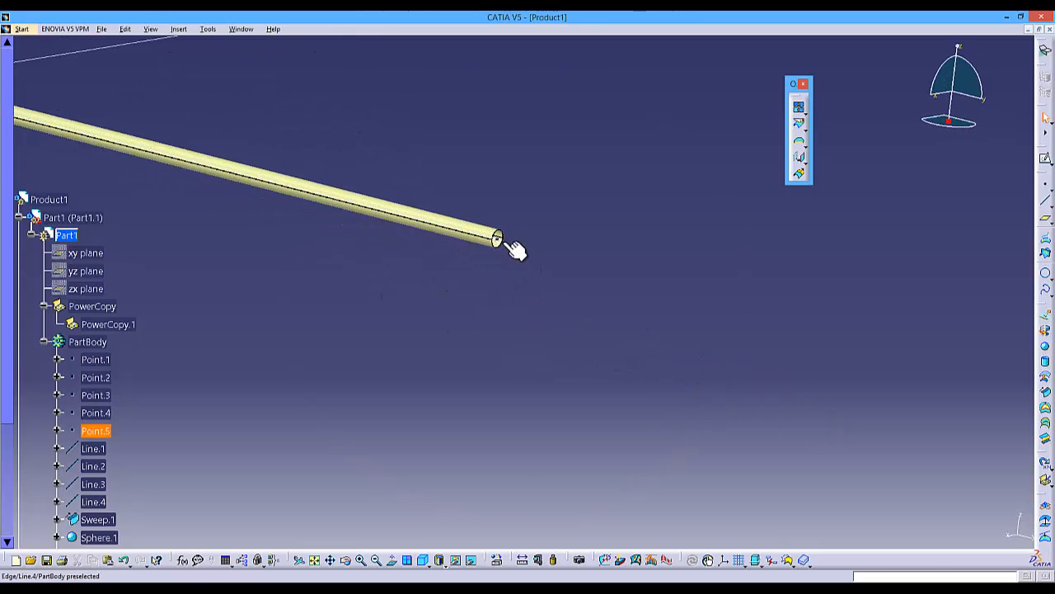
pyautogui.moveTo(419, 277); pyautogui.dragTo(473, 373, button='middle')
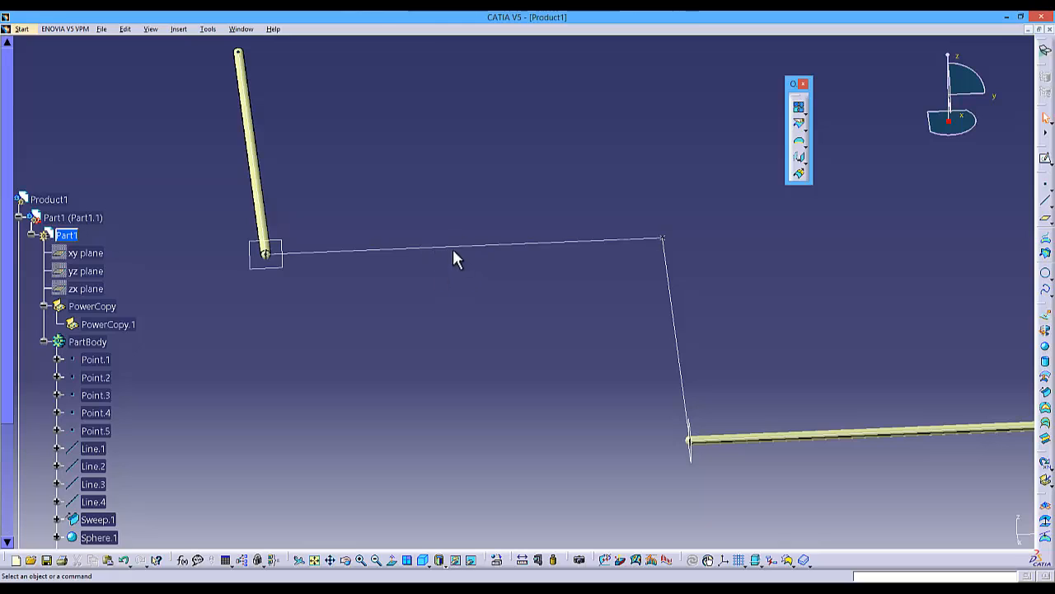
pyautogui.click(1046, 393)
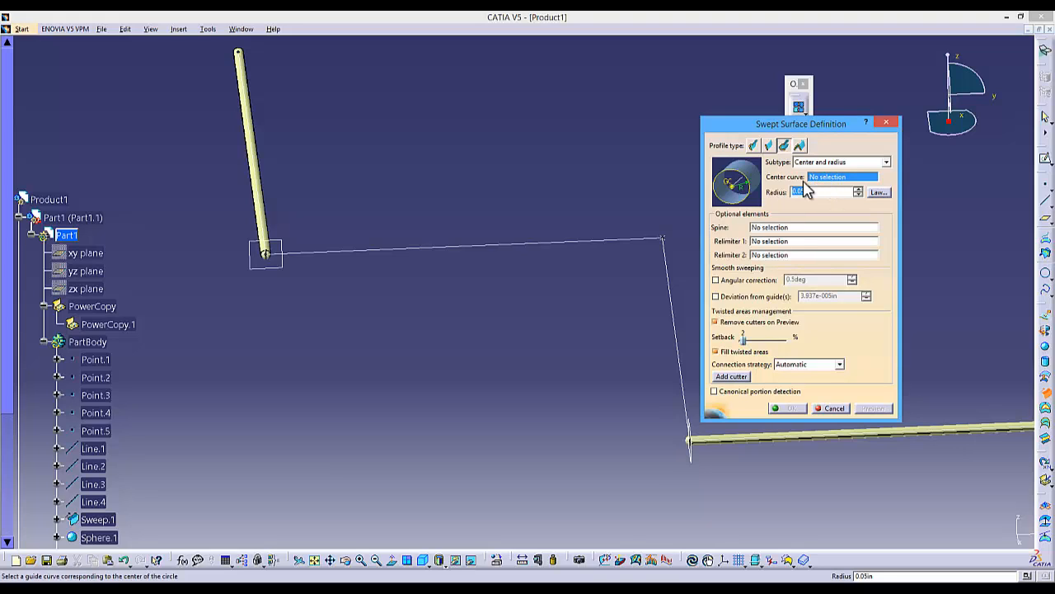
pyautogui.click(589, 249)
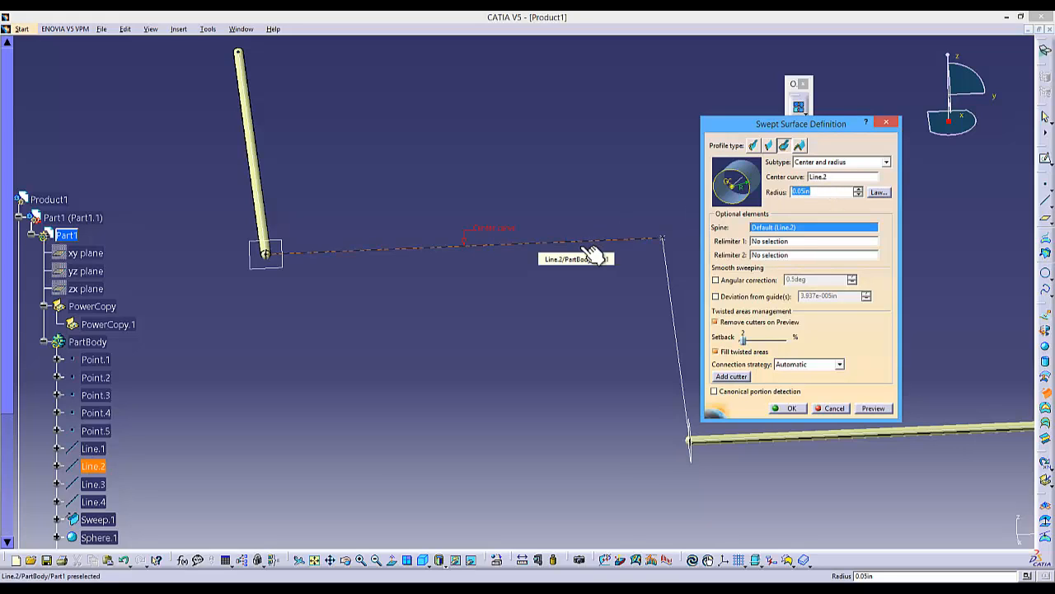
pyautogui.click(872, 408)
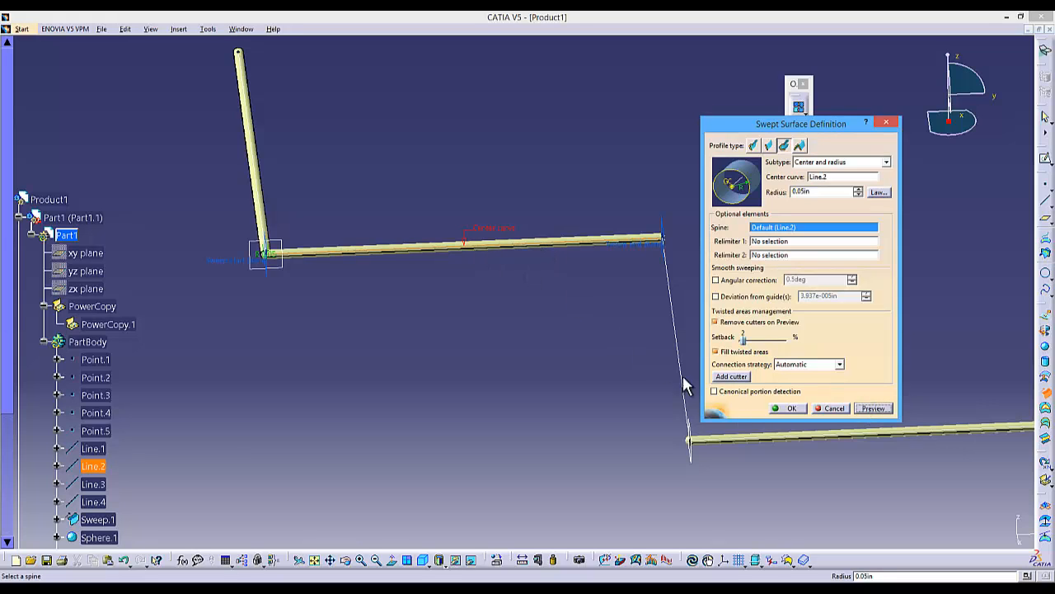
pyautogui.click(783, 409)
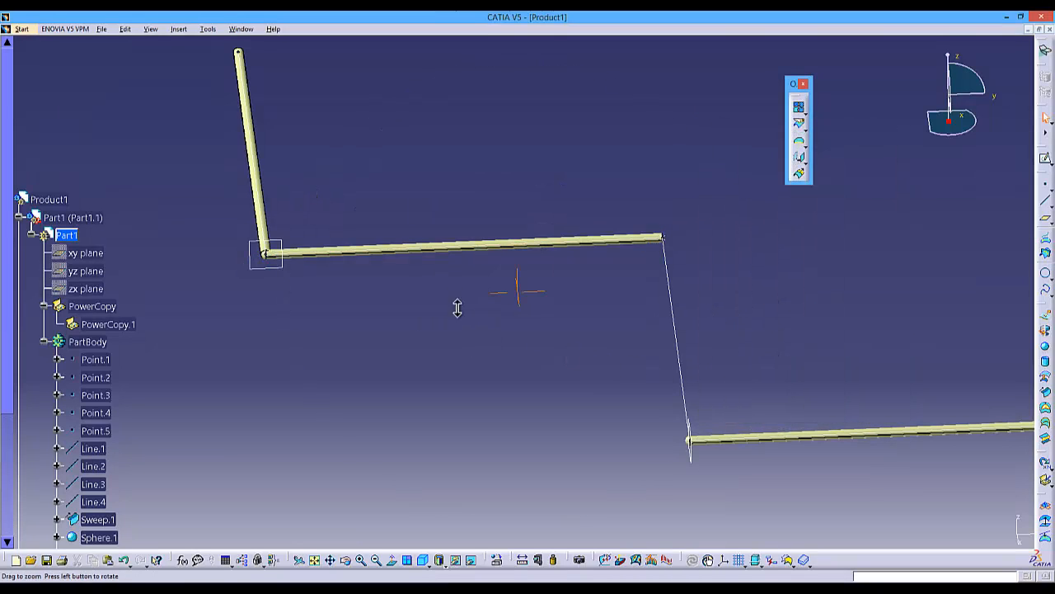
# Step: Create a full sphere of 0.05 in radius centred on a new endpoint of Line.2 where it meets the first segment
pyautogui.moveTo(455, 306); pyautogui.dragTo(520, 404, button='middle')
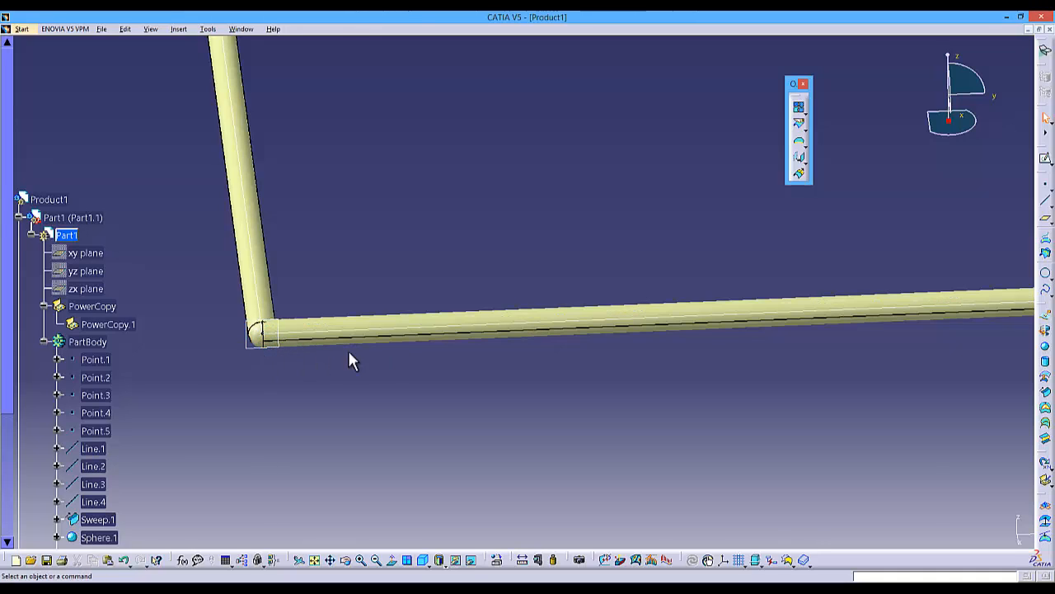
pyautogui.moveTo(322, 384); pyautogui.dragTo(379, 410, button='middle')
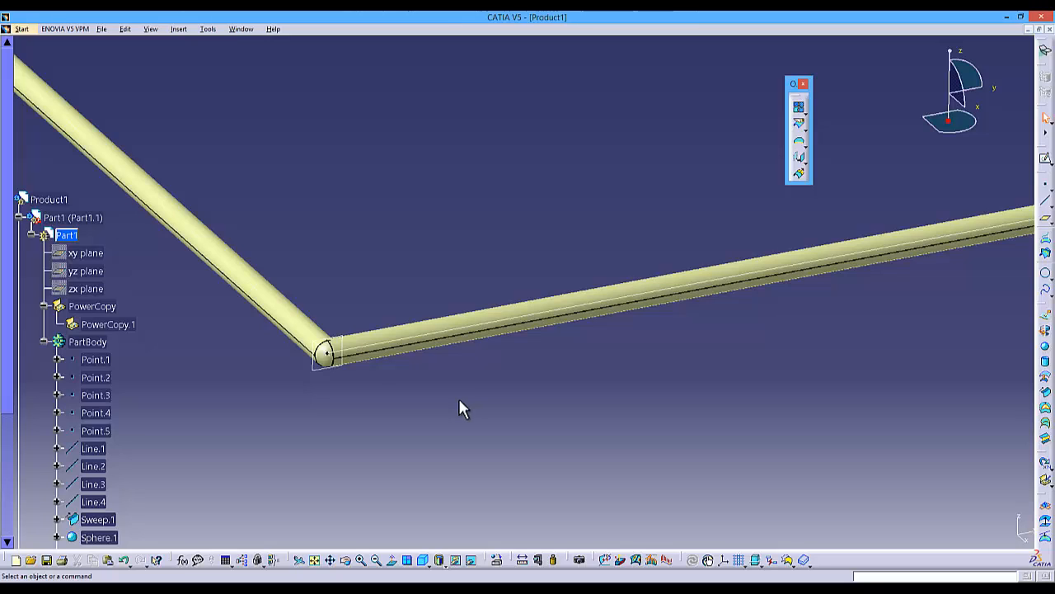
pyautogui.click(1046, 347)
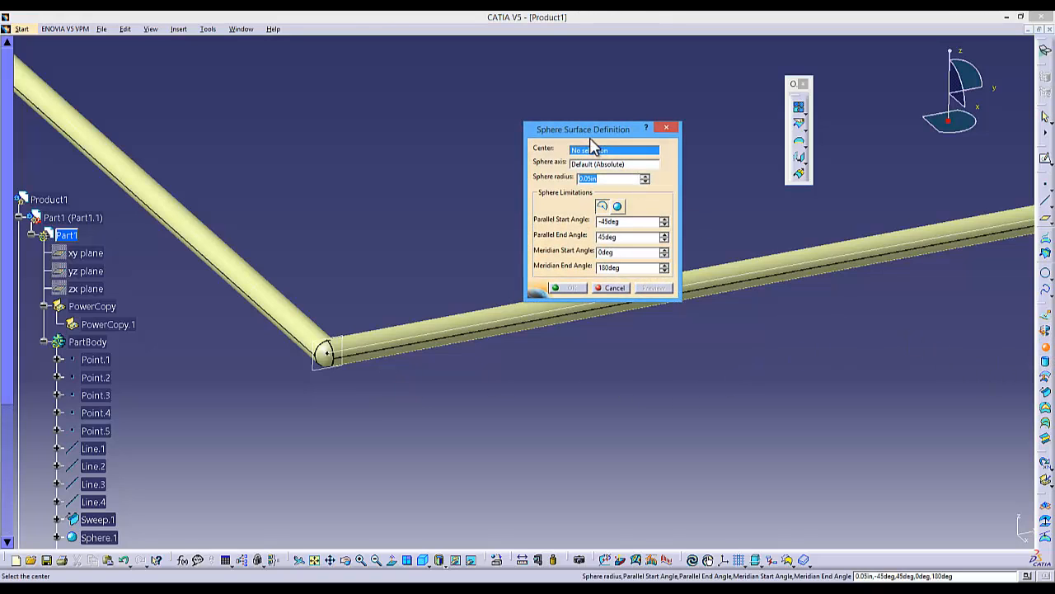
pyautogui.click(616, 206)
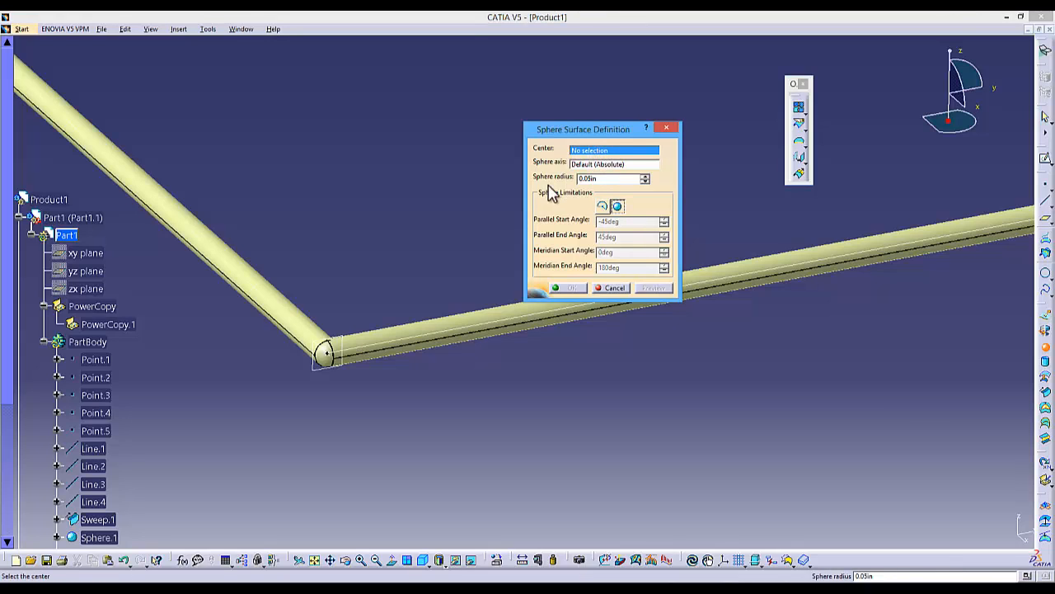
pyautogui.rightClick(611, 153)
pyautogui.click(630, 179)
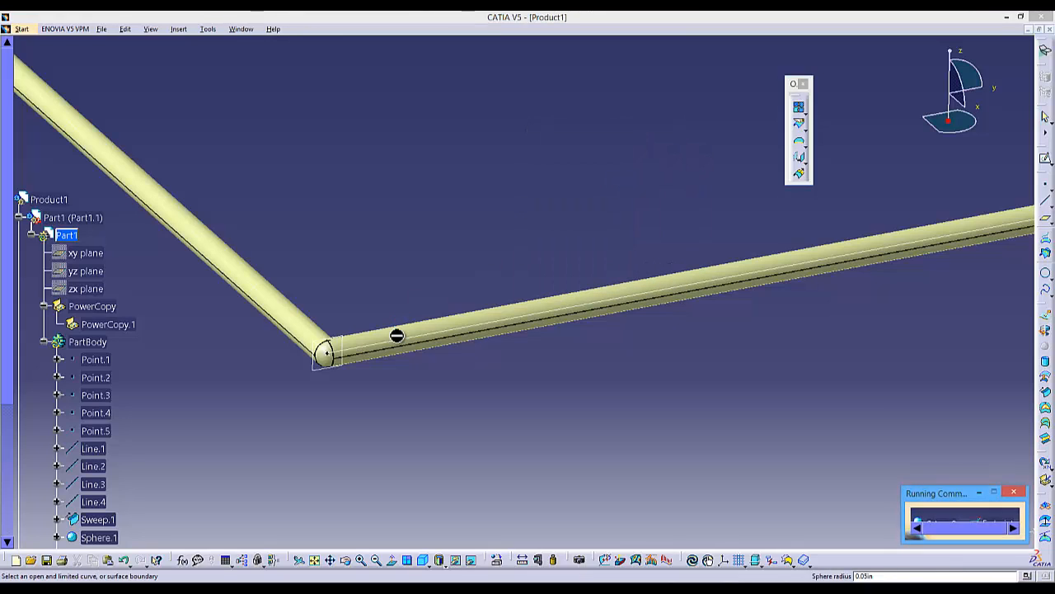
pyautogui.click(407, 346)
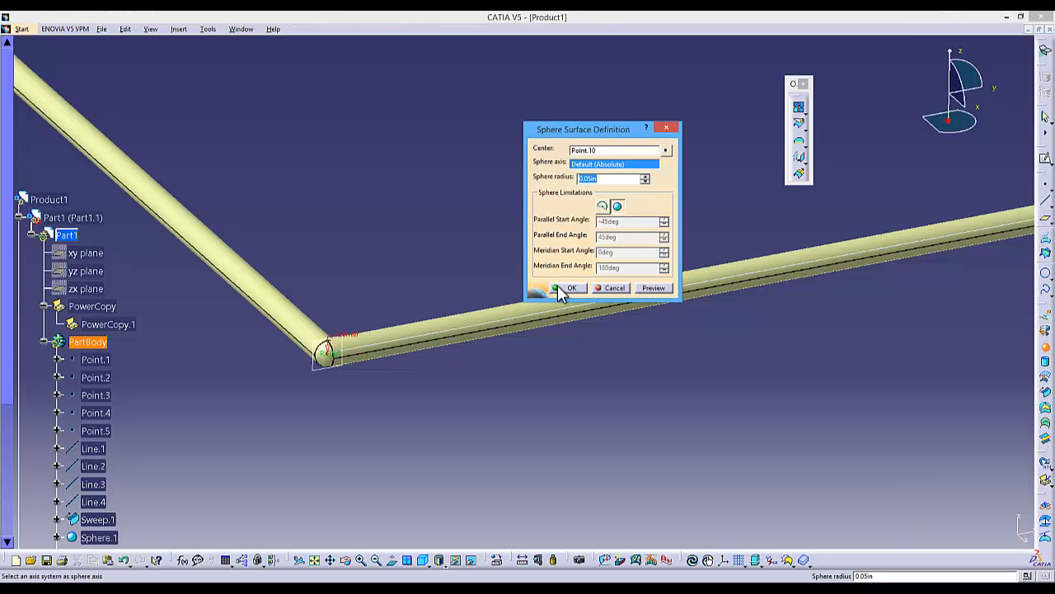
pyautogui.click(569, 289)
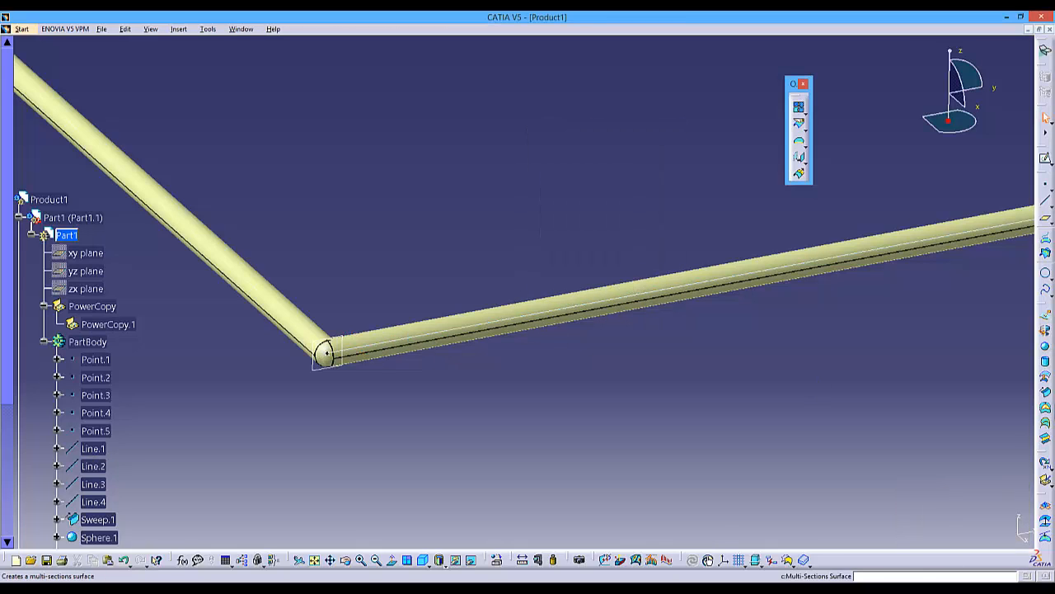
# Step: Create another full sphere of 0.05 in radius centred on the endpoint of Line.2 at the corner with the third line
pyautogui.click(1041, 352)
pyautogui.moveTo(910, 382); pyautogui.dragTo(602, 455, button='middle')
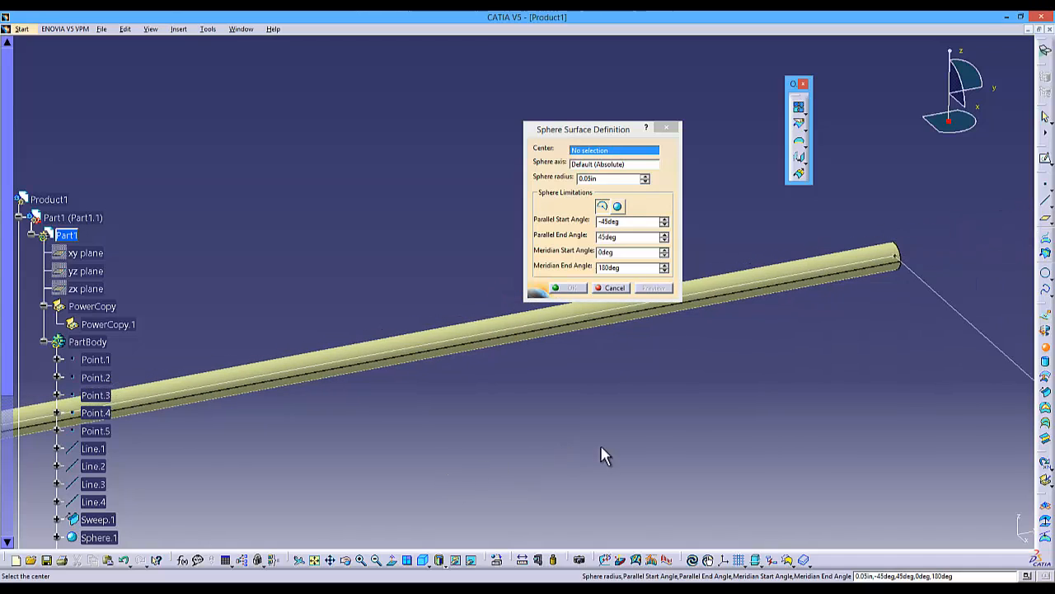
pyautogui.click(619, 207)
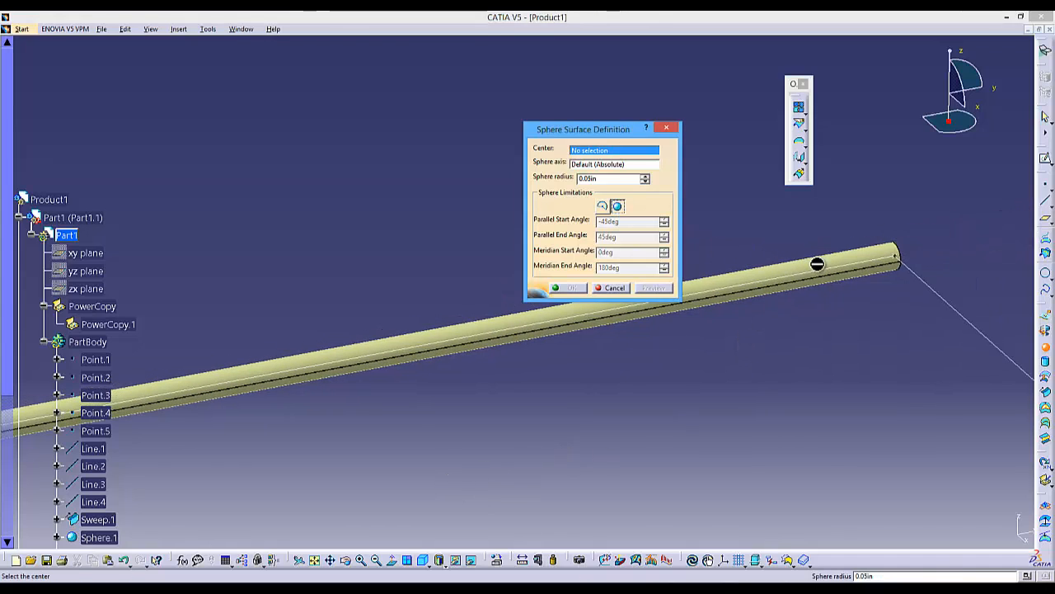
pyautogui.rightClick(613, 156)
pyautogui.click(648, 182)
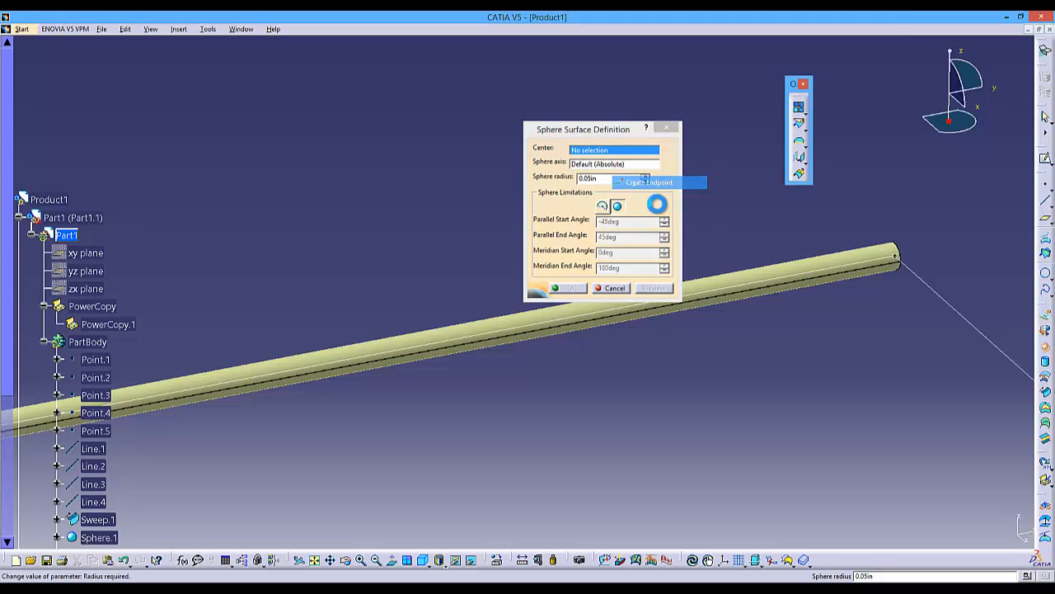
pyautogui.click(826, 267)
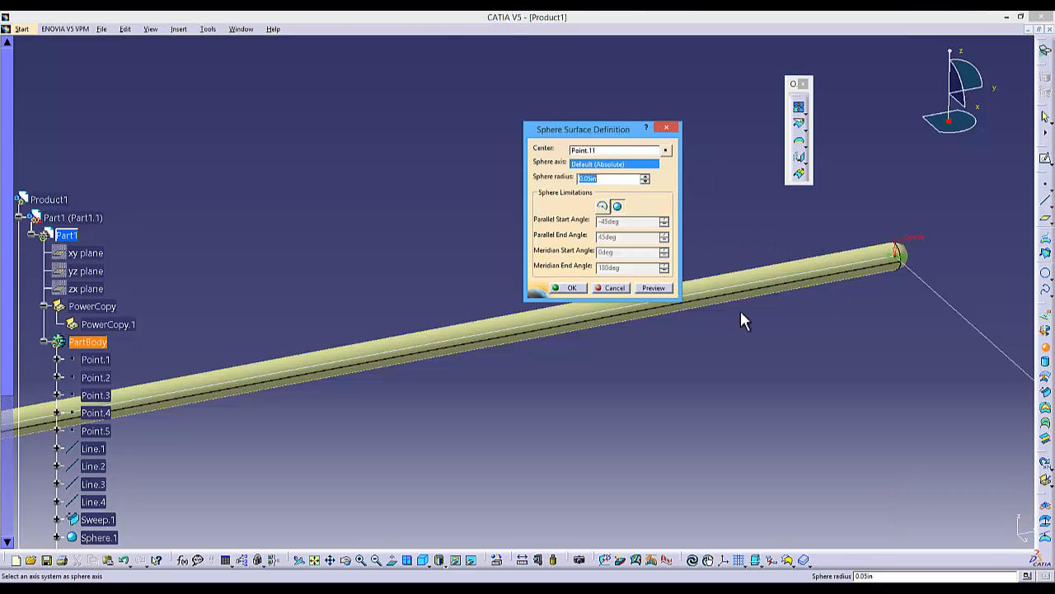
pyautogui.click(572, 288)
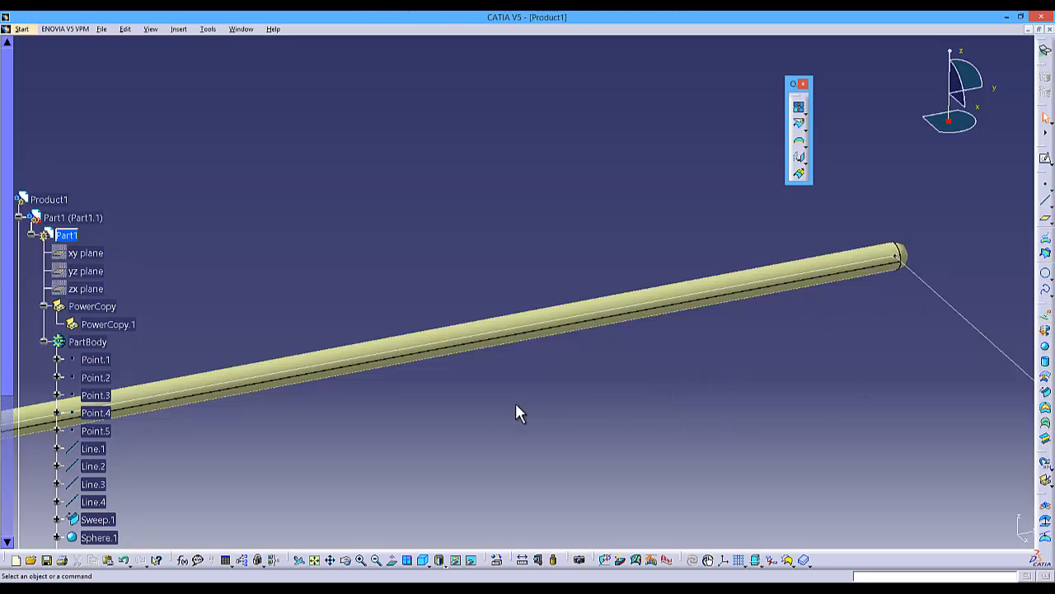
# Step: Create a plane normal to Line.2 through its endpoint at the corner with the first segment
pyautogui.moveTo(516, 404); pyautogui.dragTo(651, 406, button='middle')
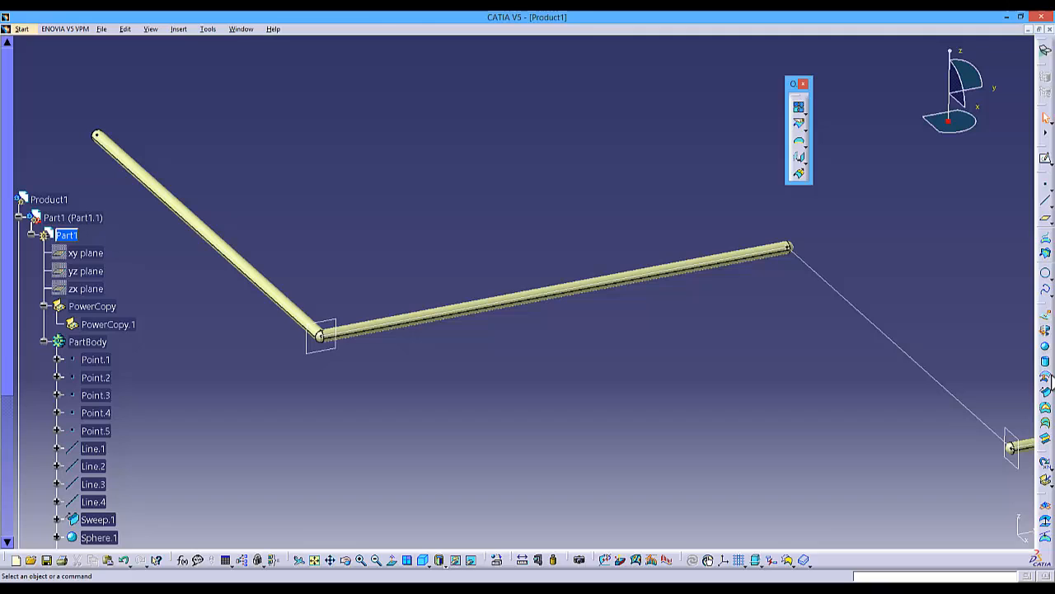
pyautogui.click(1045, 224)
pyautogui.moveTo(681, 176); pyautogui.dragTo(545, 136)
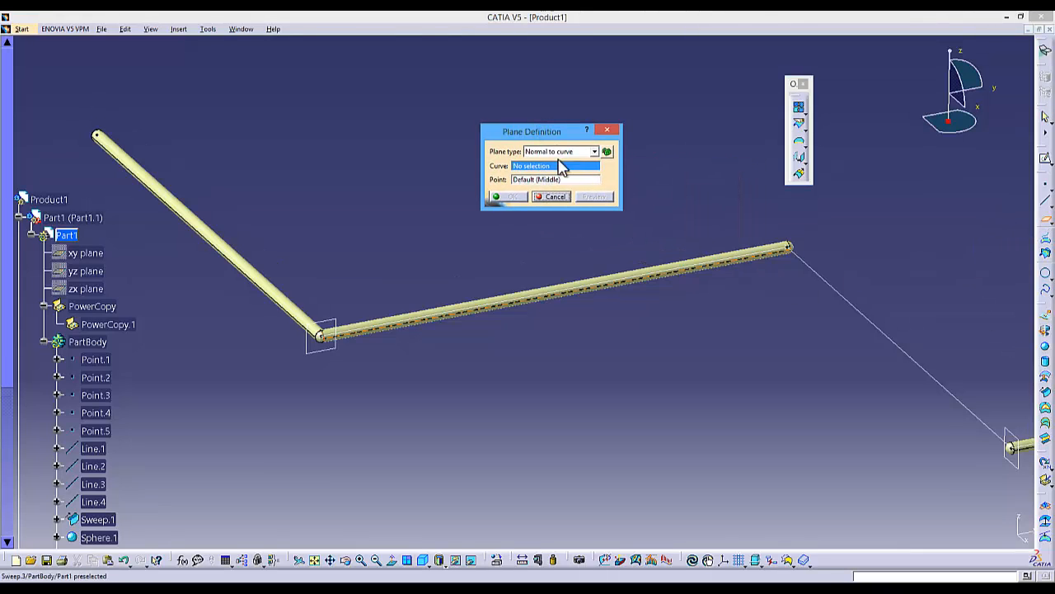
pyautogui.moveTo(552, 330); pyautogui.dragTo(533, 262, button='middle')
pyautogui.click(536, 303)
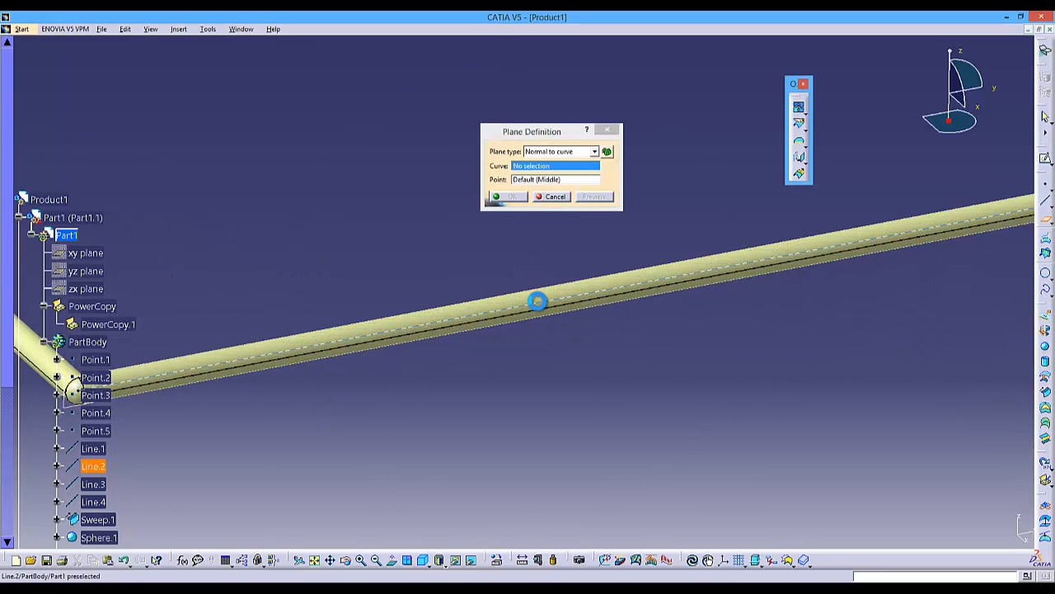
pyautogui.rightClick(534, 187)
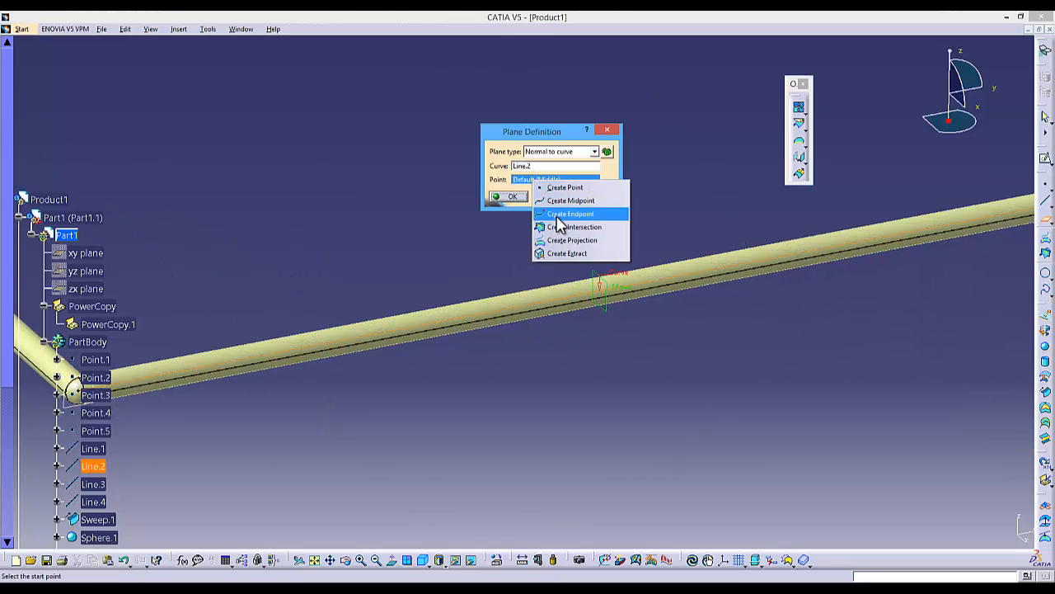
pyautogui.click(565, 221)
pyautogui.moveTo(365, 371); pyautogui.dragTo(500, 344, button='middle')
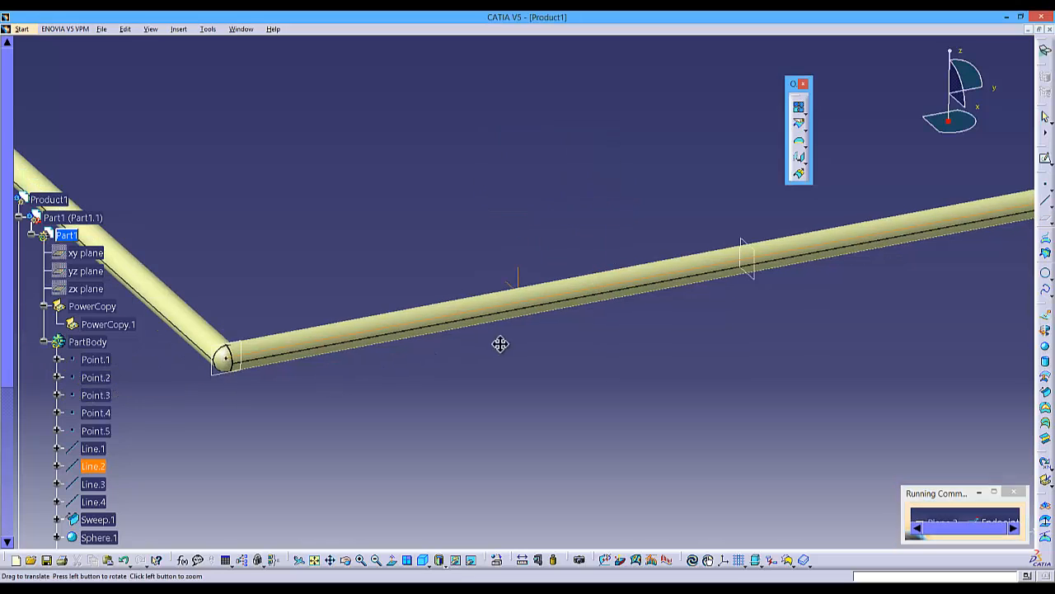
pyautogui.click(375, 333)
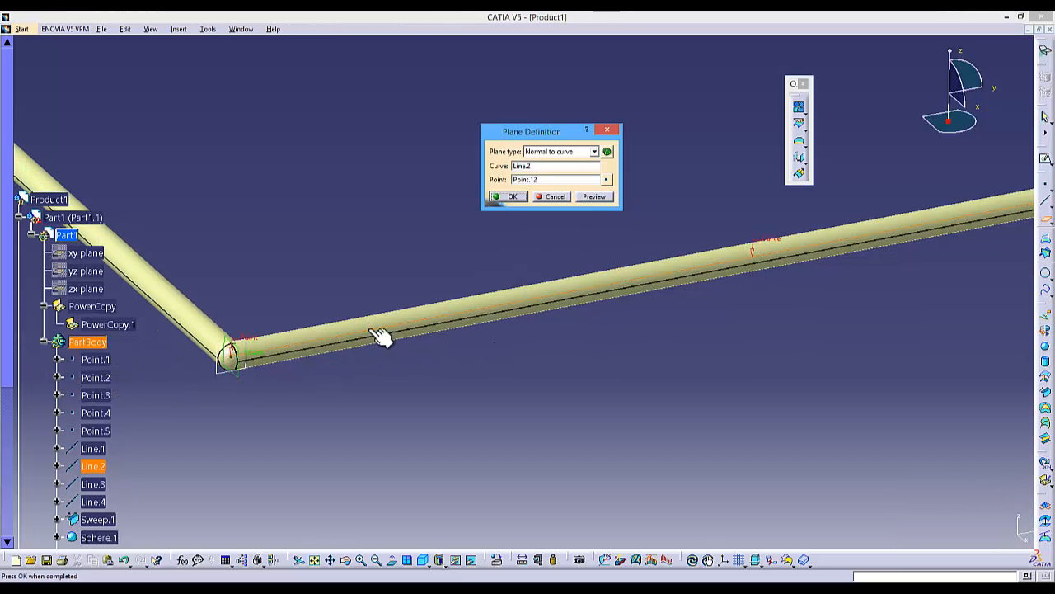
pyautogui.click(512, 199)
# Step: Create a plane normal to Line.2 through its opposite endpoint, where the third line begins
pyautogui.moveTo(814, 334); pyautogui.dragTo(714, 377, button='middle')
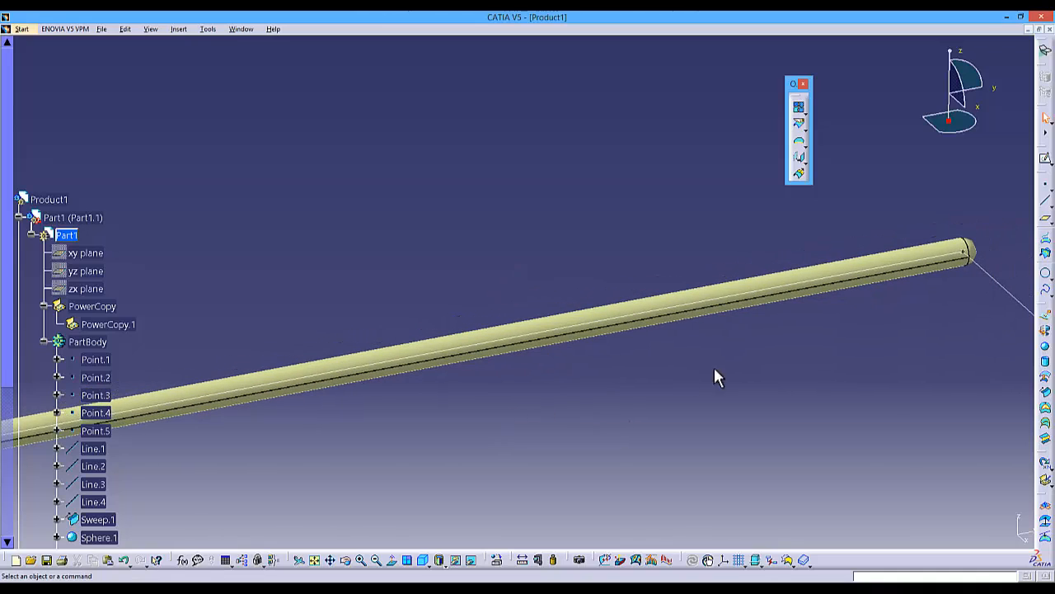
pyautogui.moveTo(781, 368); pyautogui.dragTo(726, 379, button='middle')
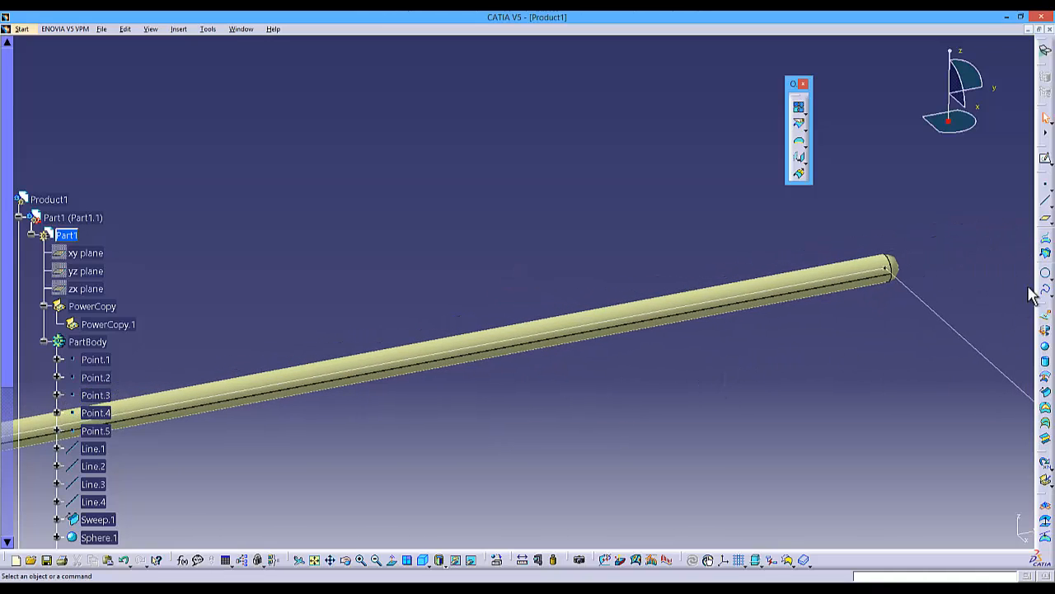
pyautogui.click(1047, 224)
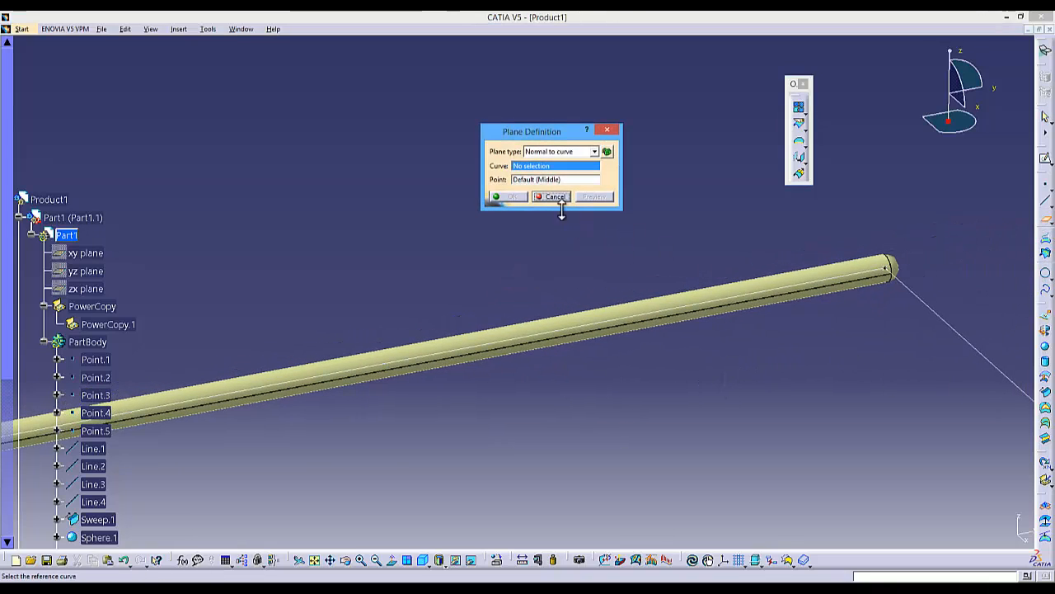
pyautogui.click(599, 324)
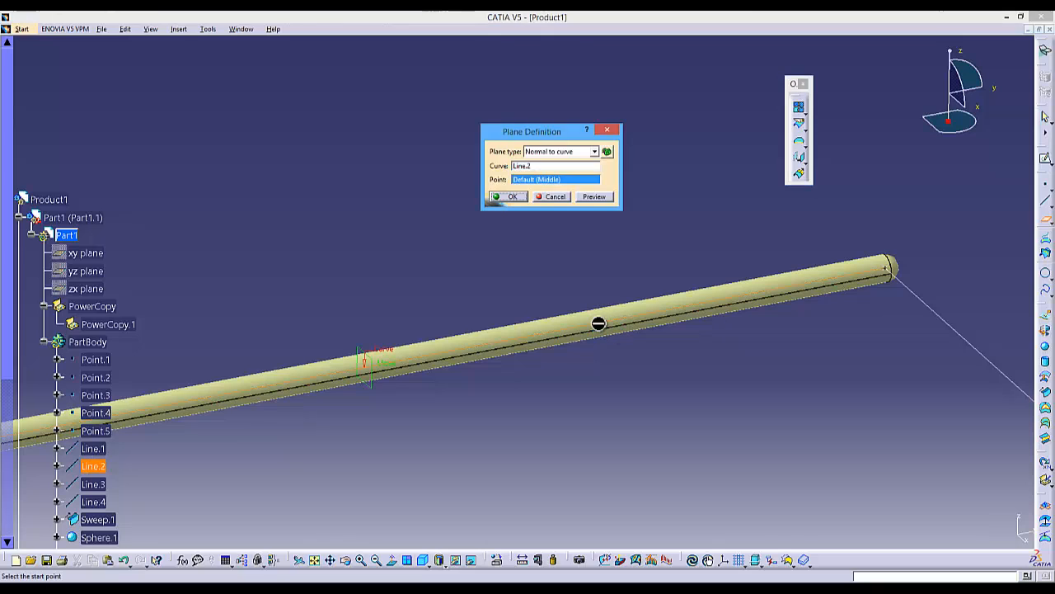
pyautogui.rightClick(551, 182)
pyautogui.click(600, 222)
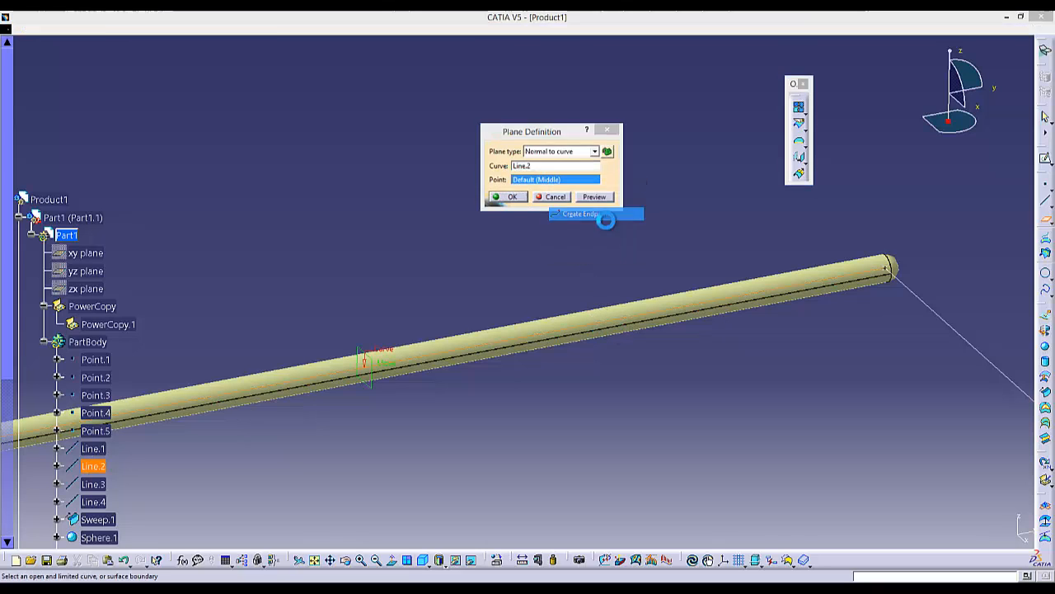
pyautogui.click(854, 283)
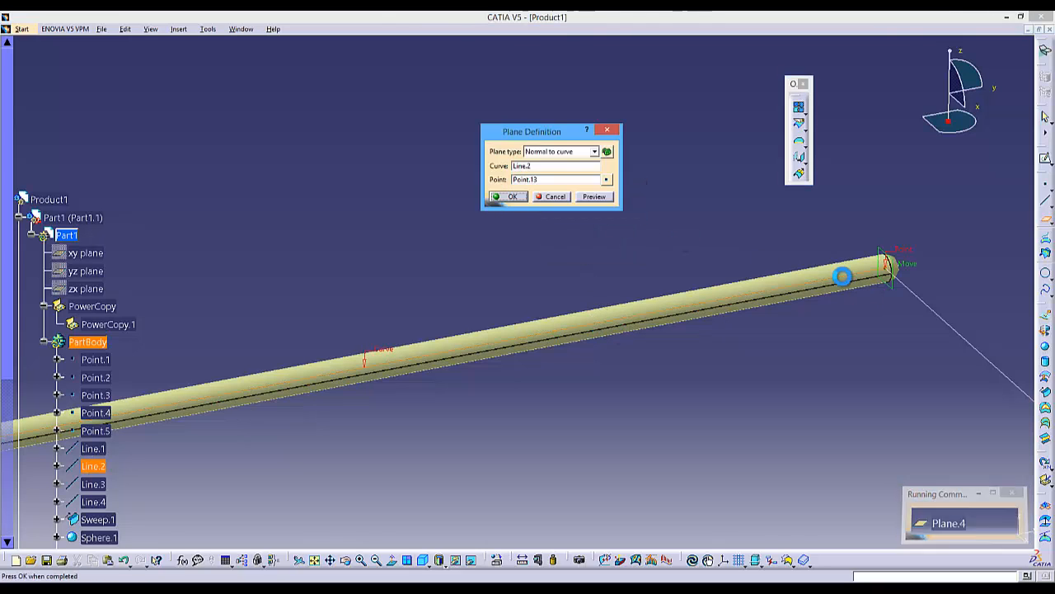
pyautogui.click(515, 199)
# Step: Split Sphere.3 with Plane.3 as the cutting element at the corner with the first segment
pyautogui.moveTo(493, 368); pyautogui.dragTo(907, 280, button='middle')
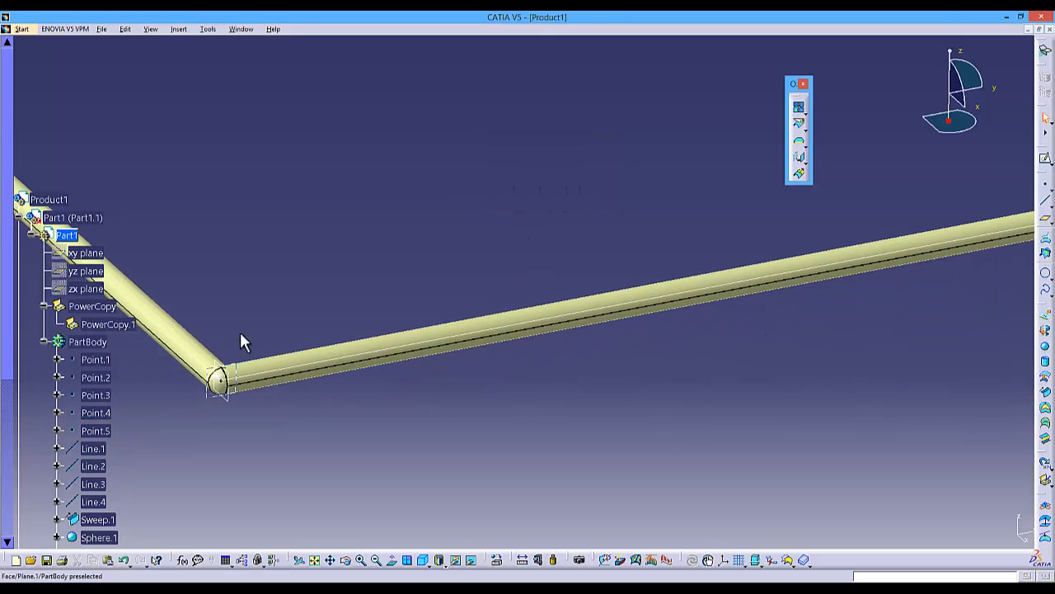
pyautogui.click(798, 128)
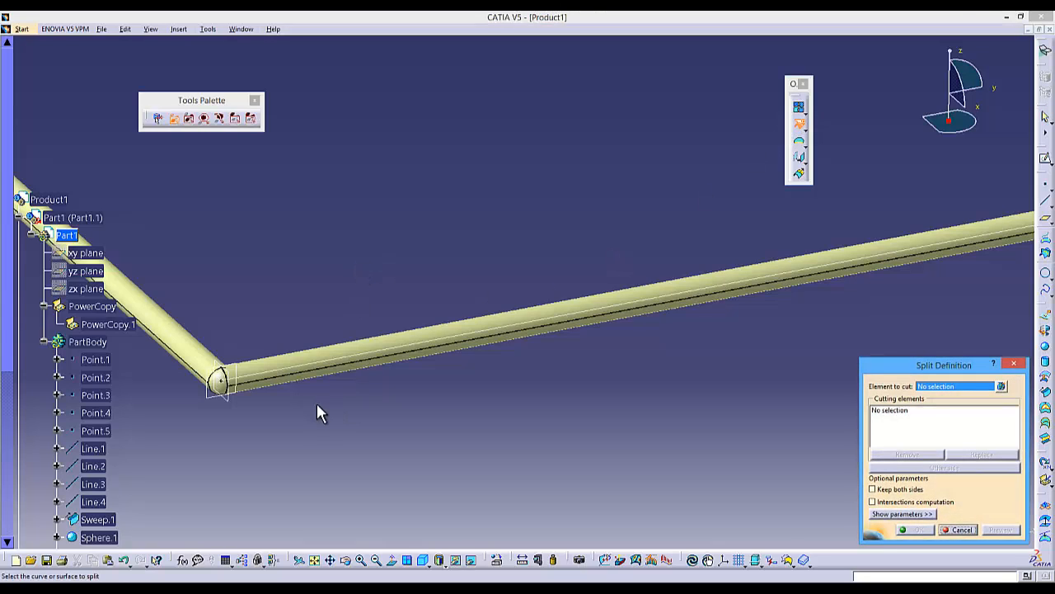
pyautogui.moveTo(305, 412); pyautogui.dragTo(420, 329, button='middle')
pyautogui.scroll(-6, 137, 412)
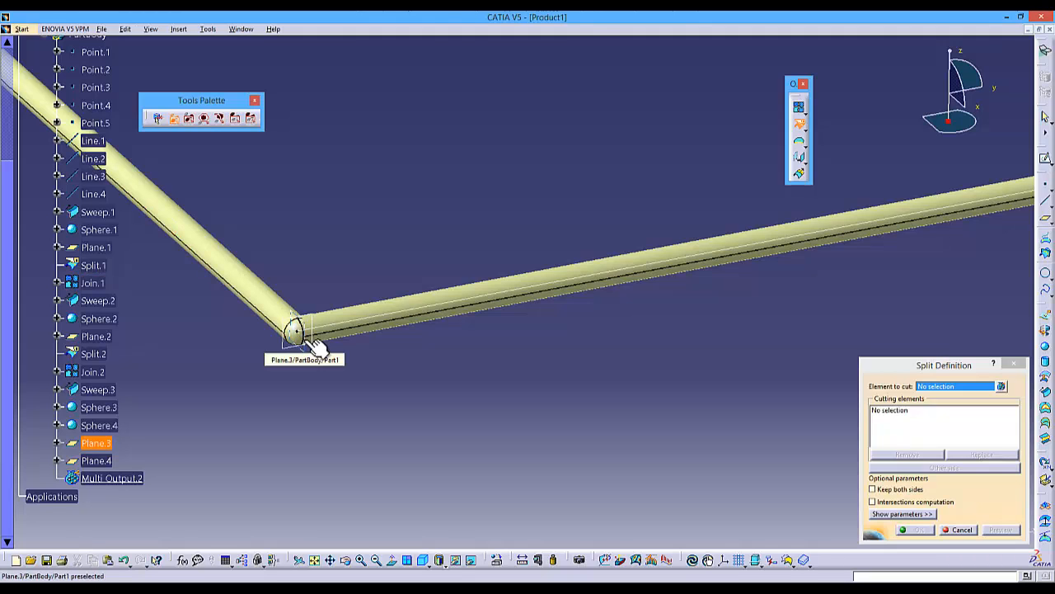
pyautogui.moveTo(283, 400); pyautogui.dragTo(712, 187, button='middle')
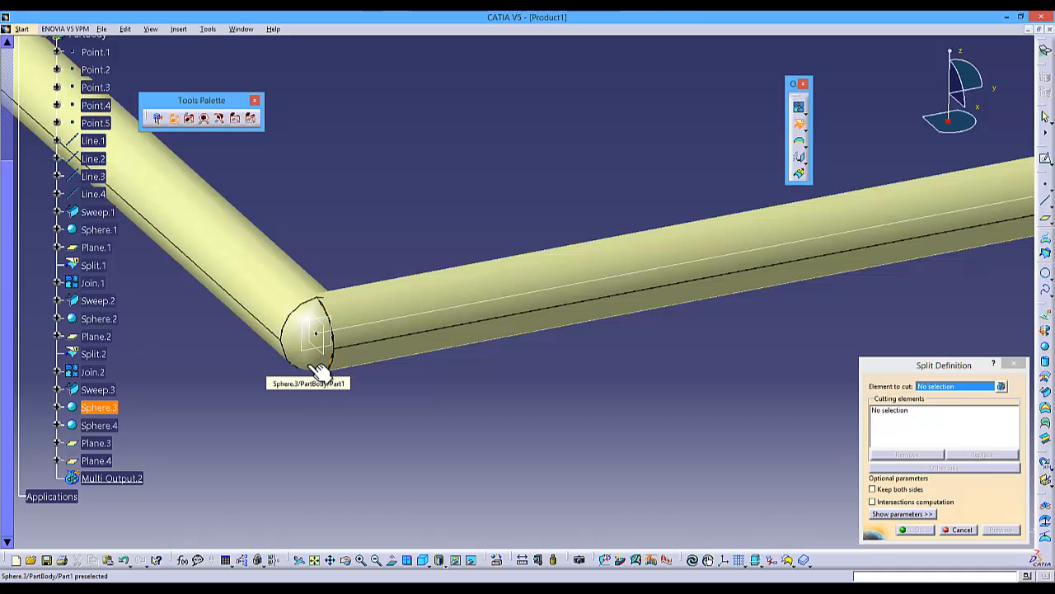
pyautogui.click(107, 409)
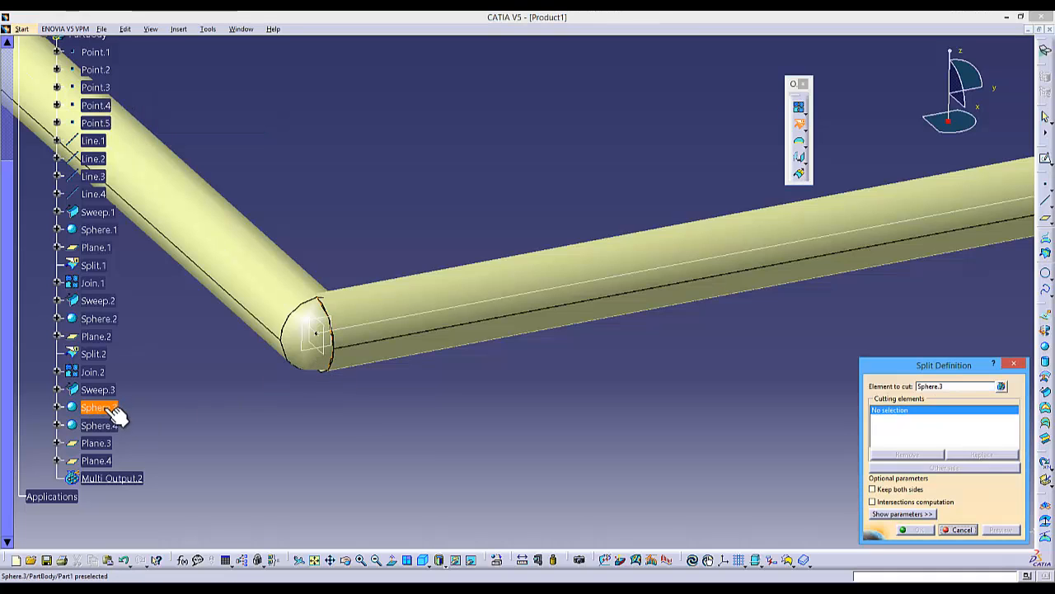
pyautogui.click(320, 352)
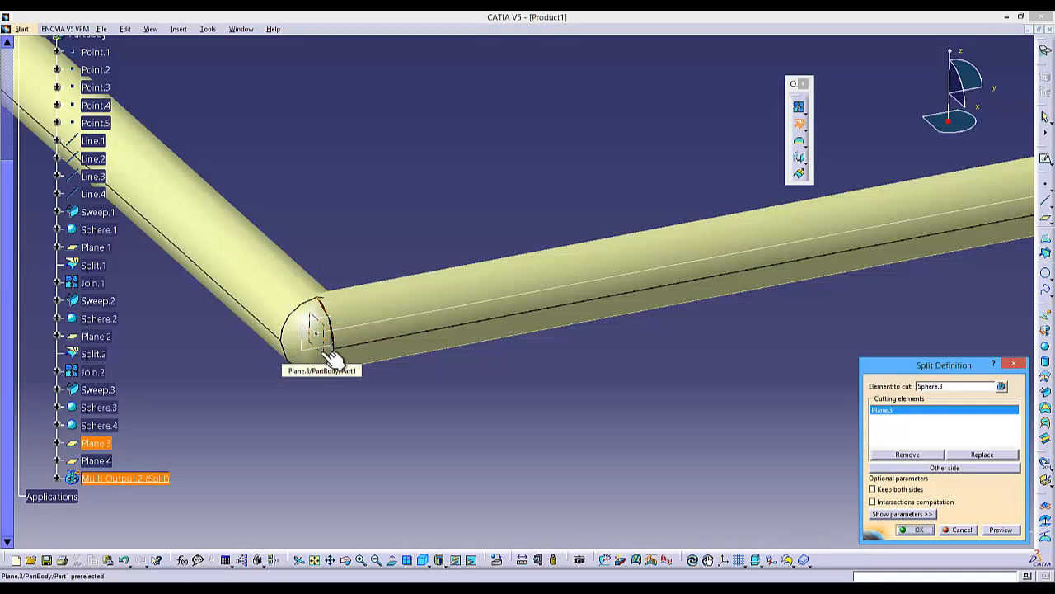
pyautogui.click(915, 530)
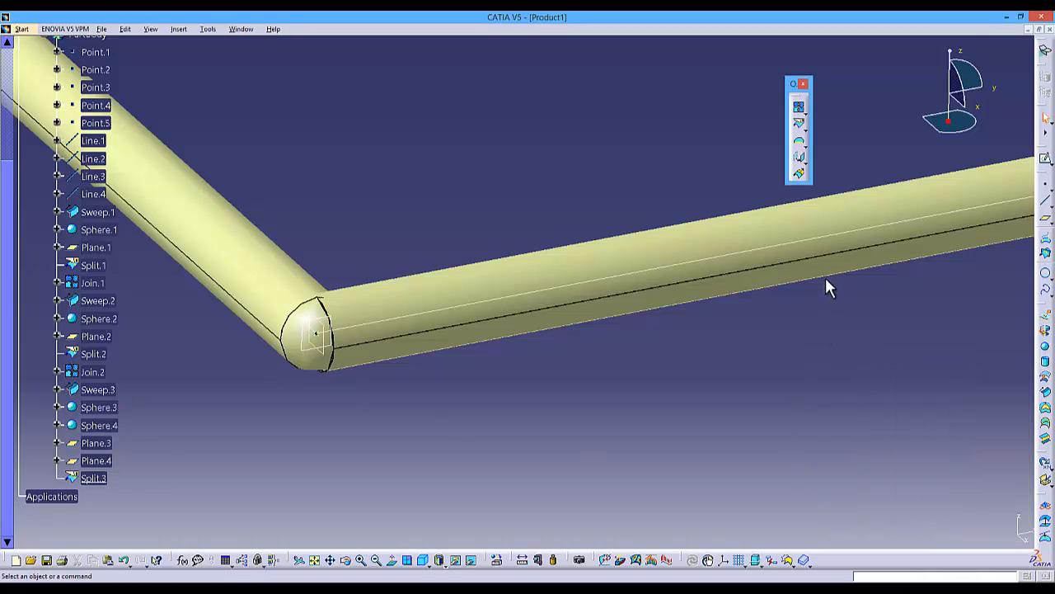
# Step: Split Sphere.4 with Plane.4 as the cutting element at the corner with the third line
pyautogui.click(798, 122)
pyautogui.moveTo(737, 378); pyautogui.dragTo(414, 444, button='middle')
pyautogui.moveTo(617, 360); pyautogui.dragTo(649, 467, button='middle')
pyautogui.moveTo(494, 395); pyautogui.dragTo(74, 520, button='middle')
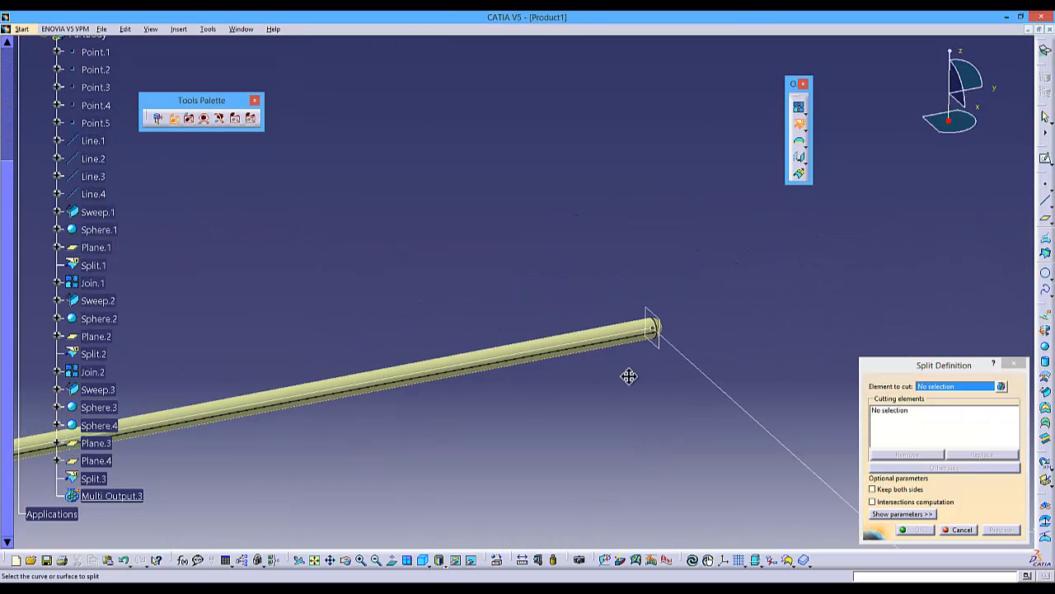
pyautogui.moveTo(629, 374); pyautogui.dragTo(337, 349, button='middle')
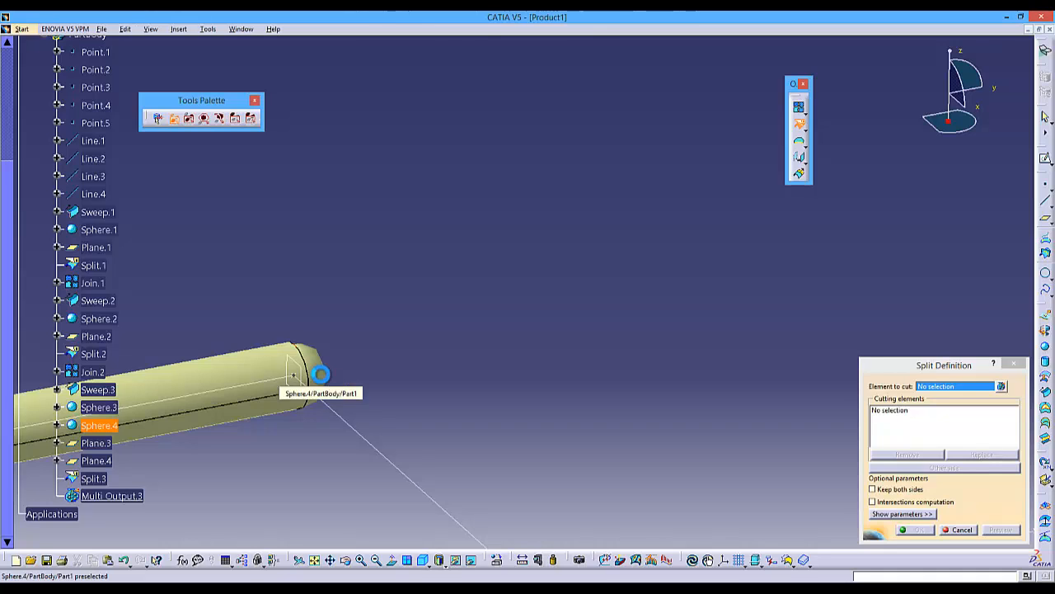
pyautogui.click(332, 381)
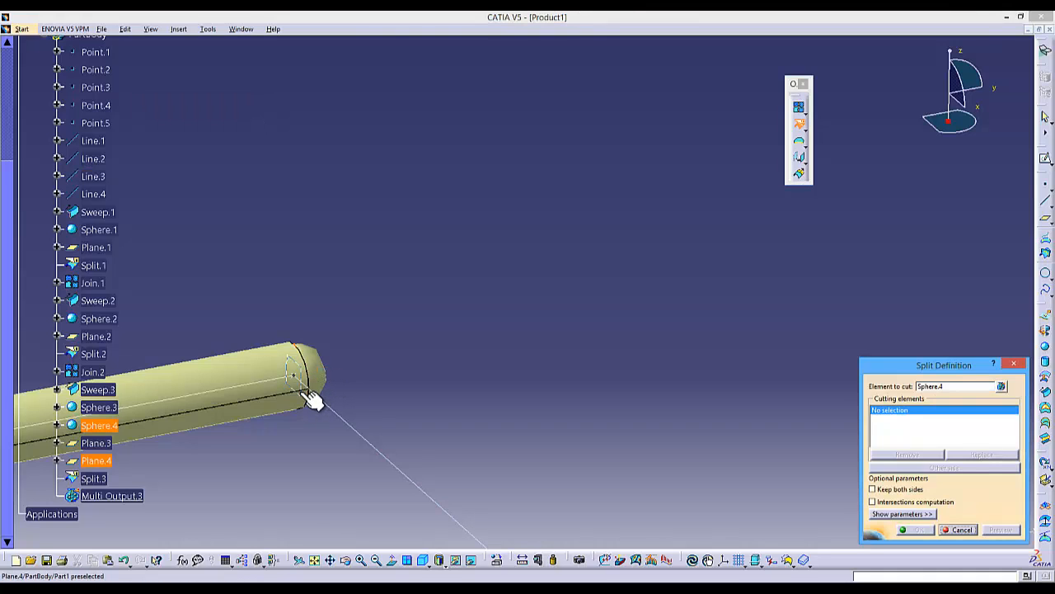
pyautogui.click(299, 392)
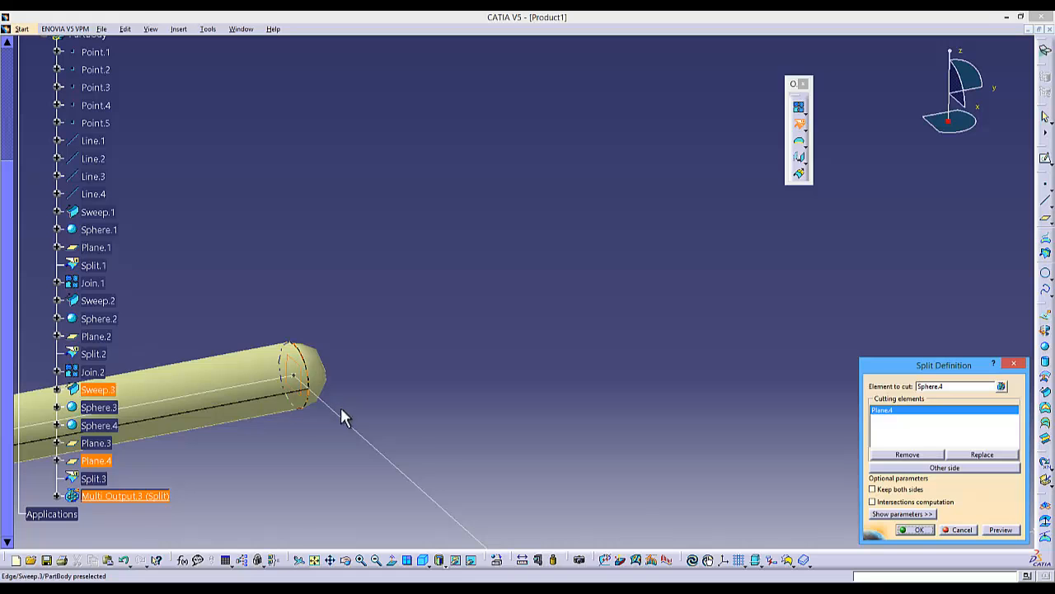
pyautogui.click(915, 530)
# Step: Join Sweep.3, Split.3 and Split.4 into one surface for the second segment
pyautogui.moveTo(256, 317); pyautogui.dragTo(262, 344, button='middle')
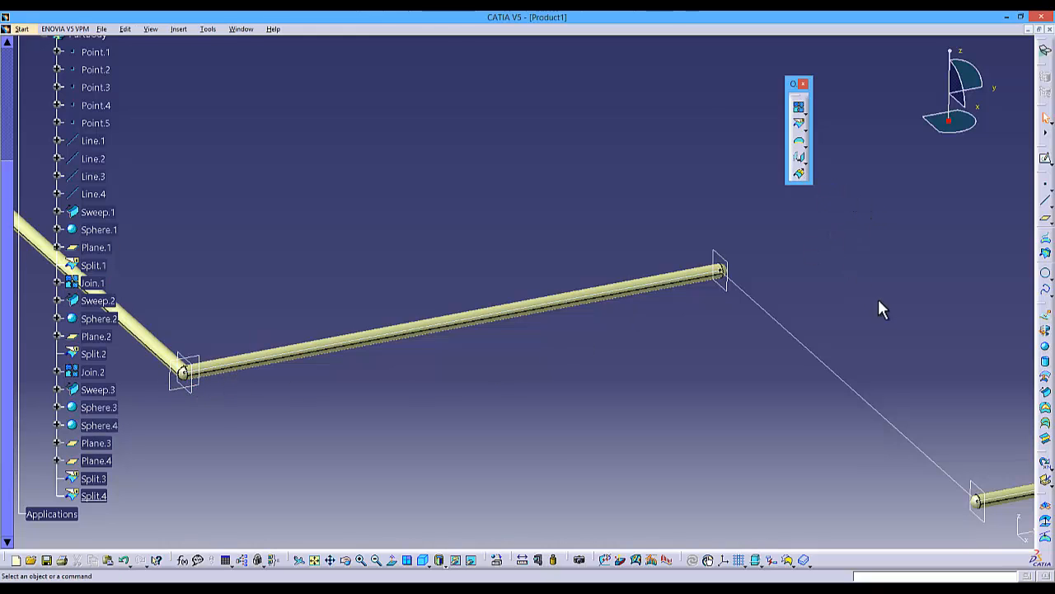
pyautogui.click(798, 108)
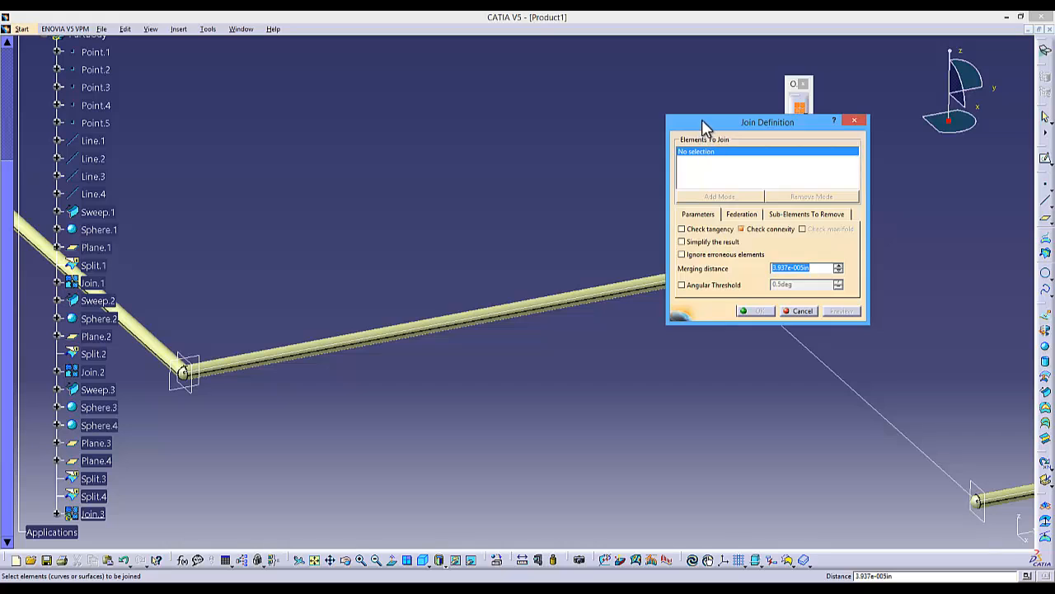
pyautogui.moveTo(705, 128); pyautogui.dragTo(674, 339)
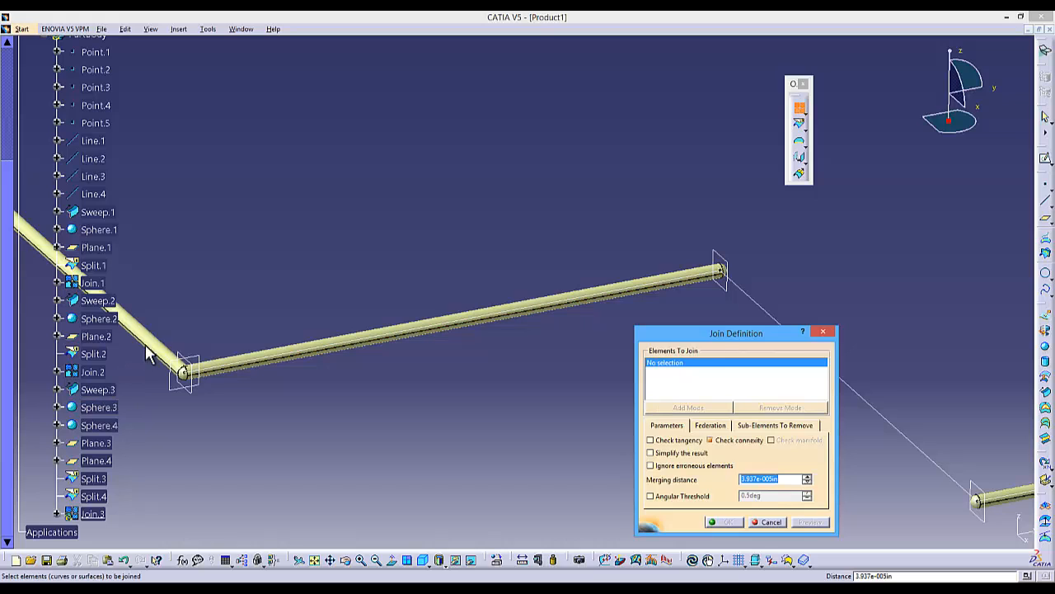
pyautogui.click(99, 389)
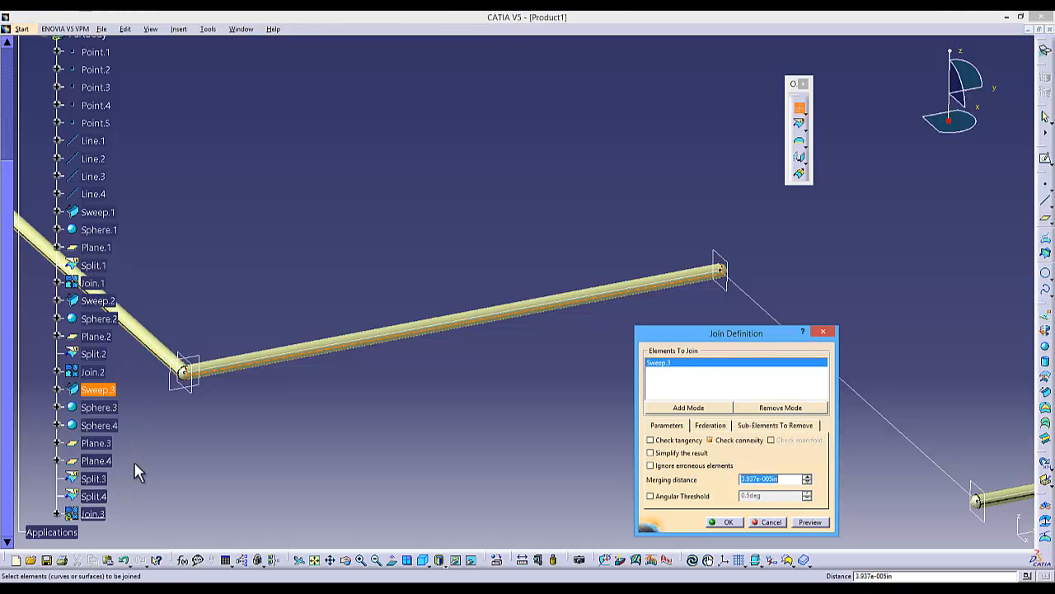
pyautogui.click(98, 478)
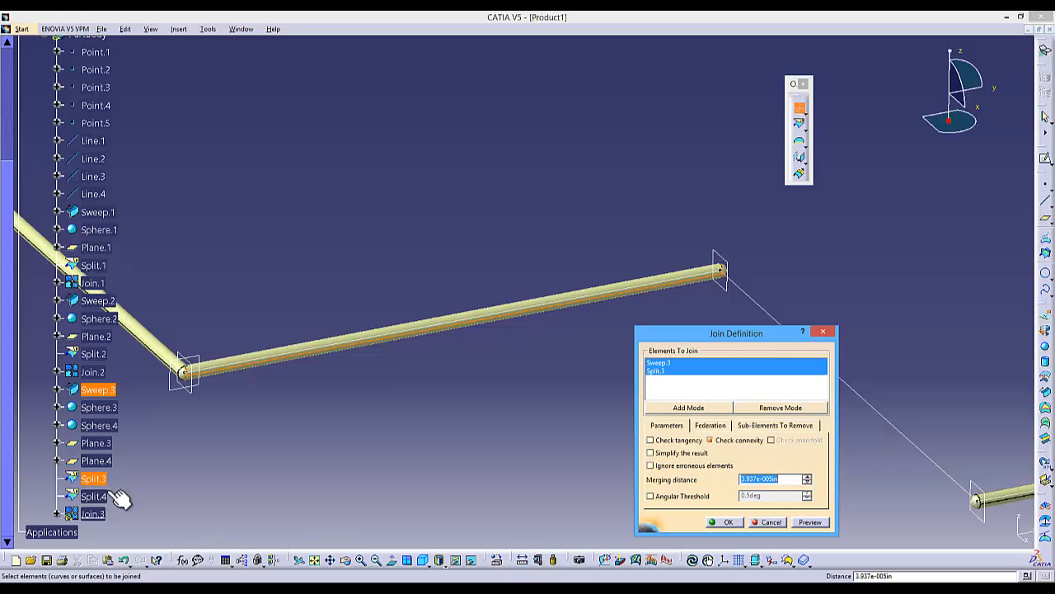
pyautogui.click(97, 495)
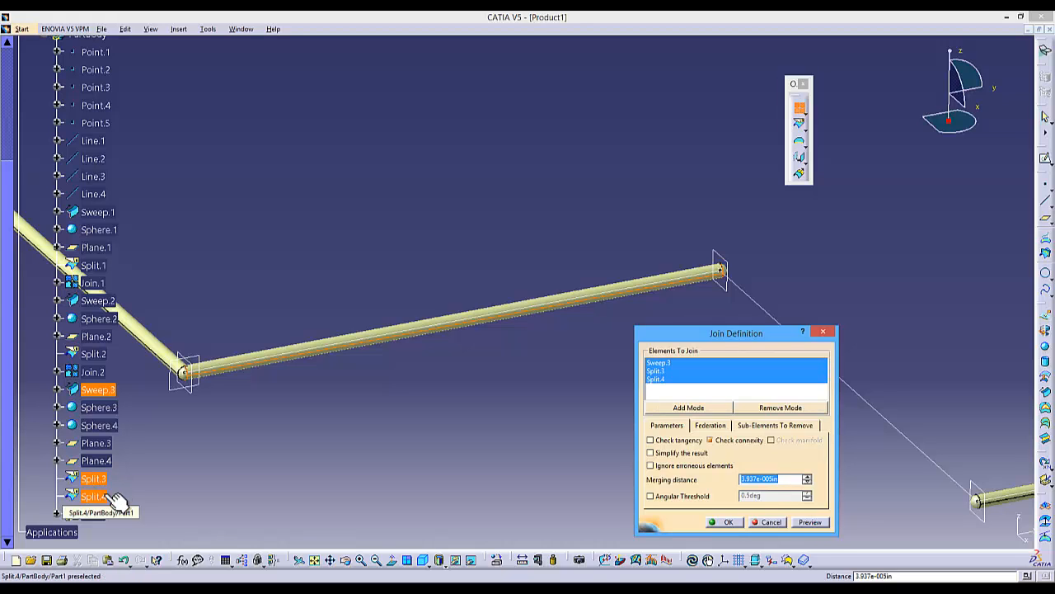
pyautogui.click(724, 525)
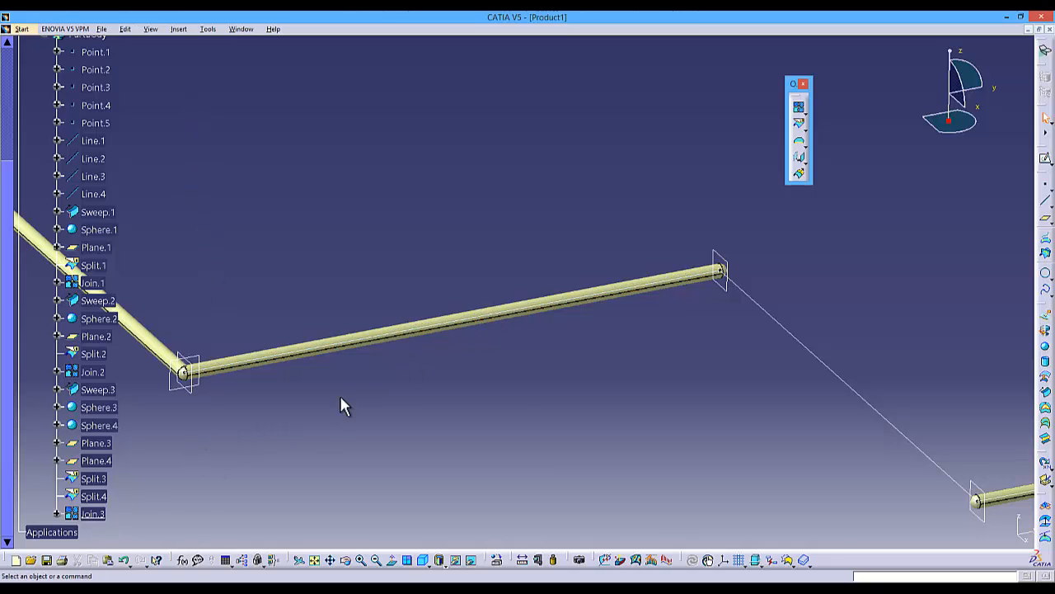
# Step: Create PowerCopy.2 from Join.3, including its splits, planes, spheres and Sweep.3, with Line.2 as the only input
pyautogui.click(178, 29)
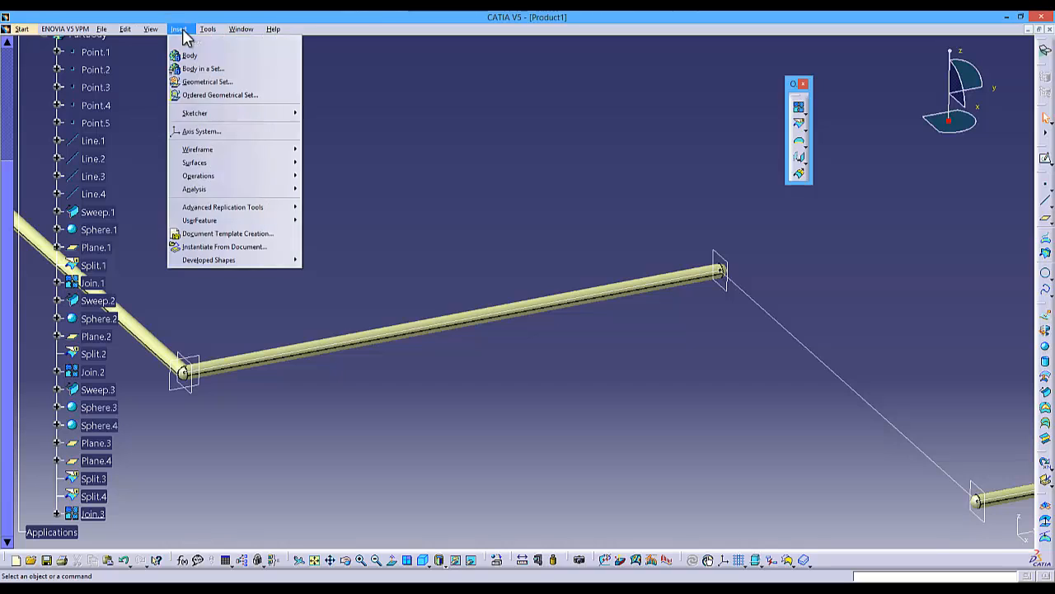
pyautogui.moveTo(223, 212)
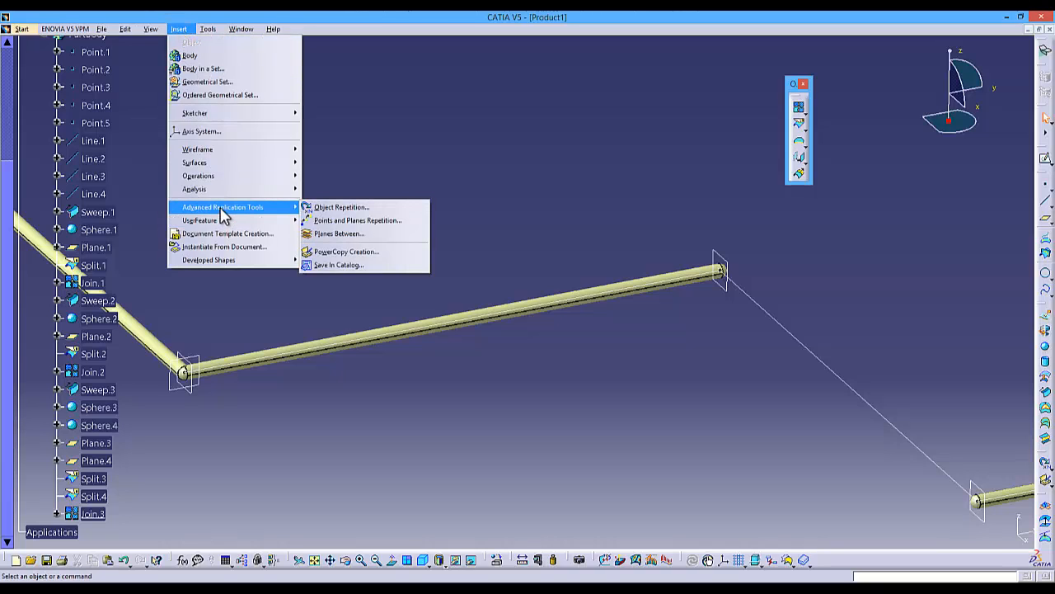
pyautogui.click(340, 252)
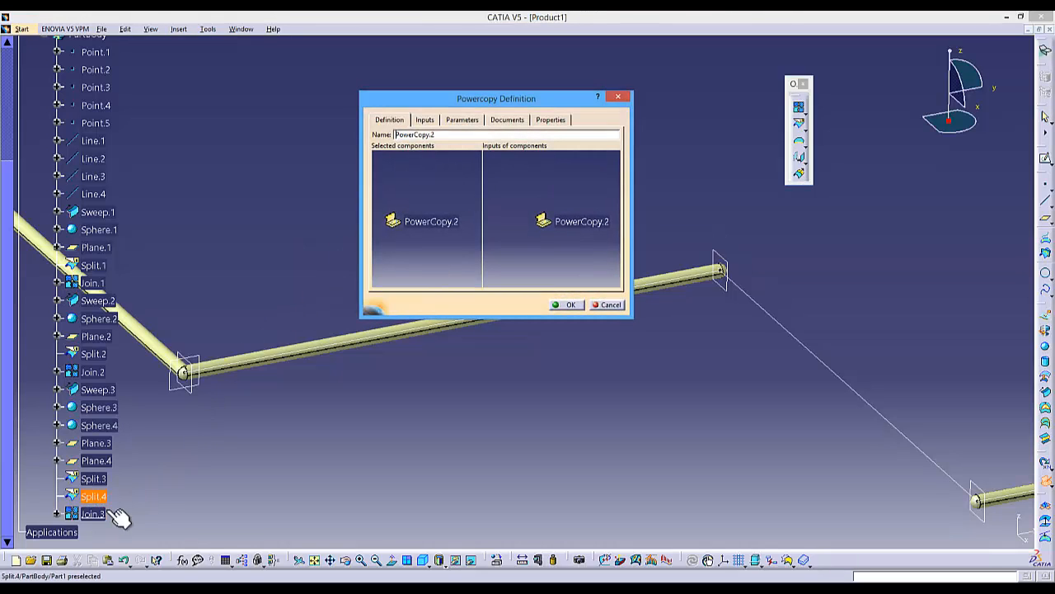
pyautogui.click(92, 514)
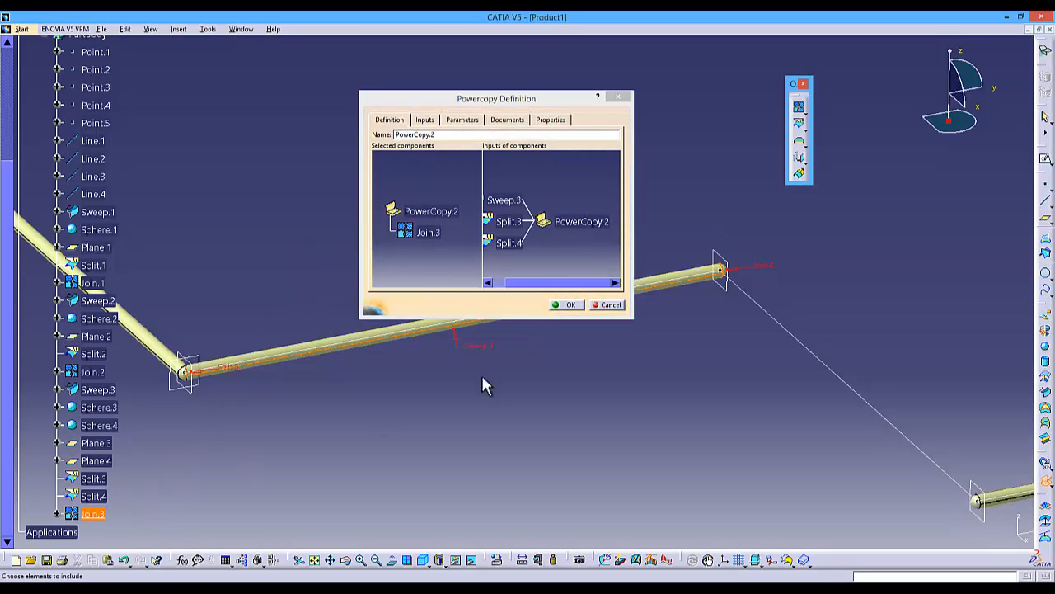
pyautogui.click(509, 245)
pyautogui.click(508, 215)
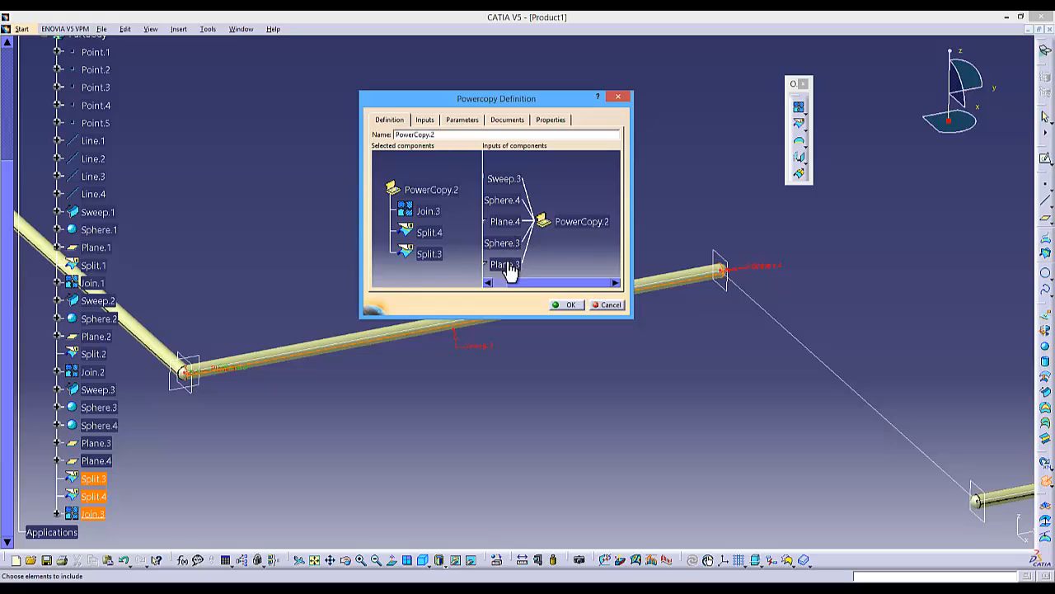
pyautogui.click(506, 223)
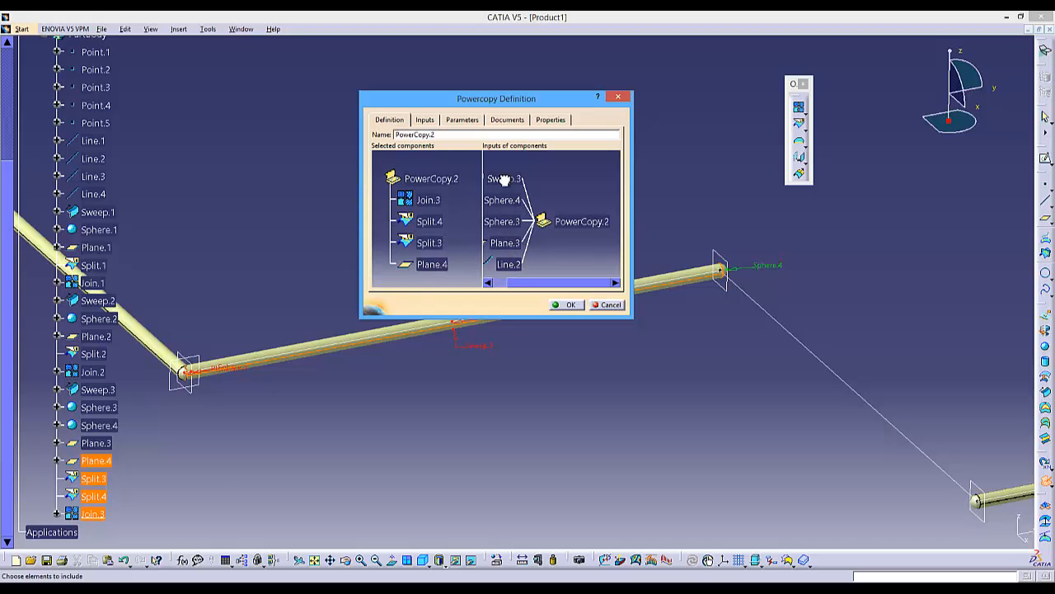
pyautogui.click(506, 244)
pyautogui.click(505, 214)
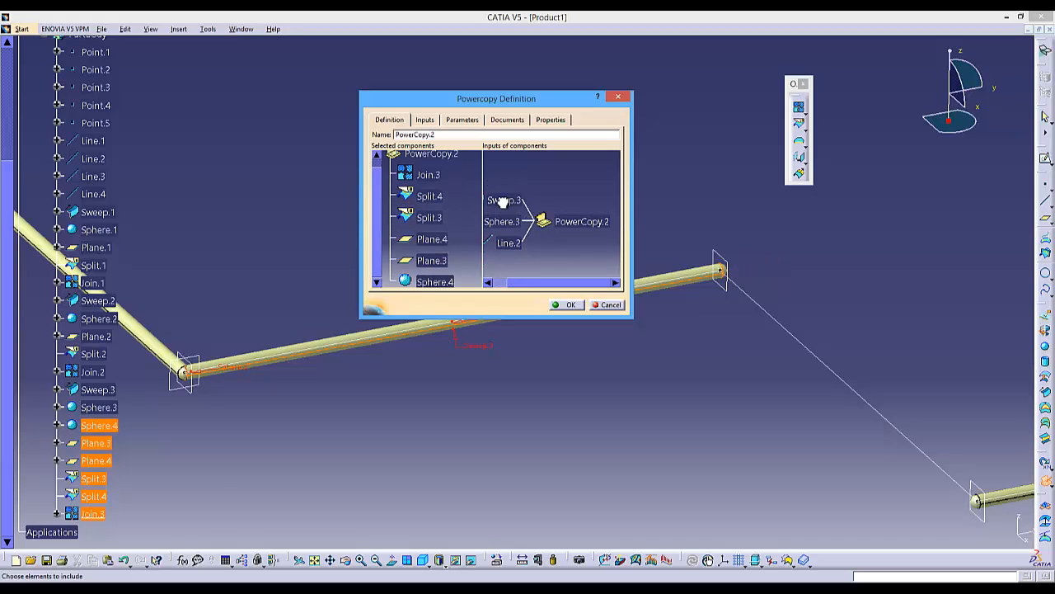
pyautogui.click(503, 222)
pyautogui.click(506, 216)
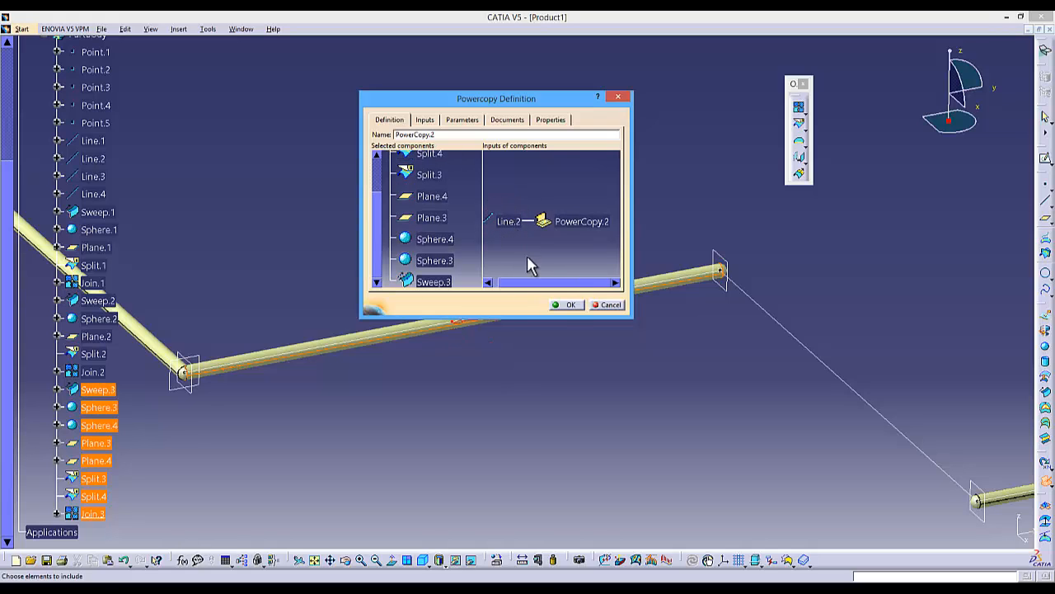
pyautogui.click(569, 304)
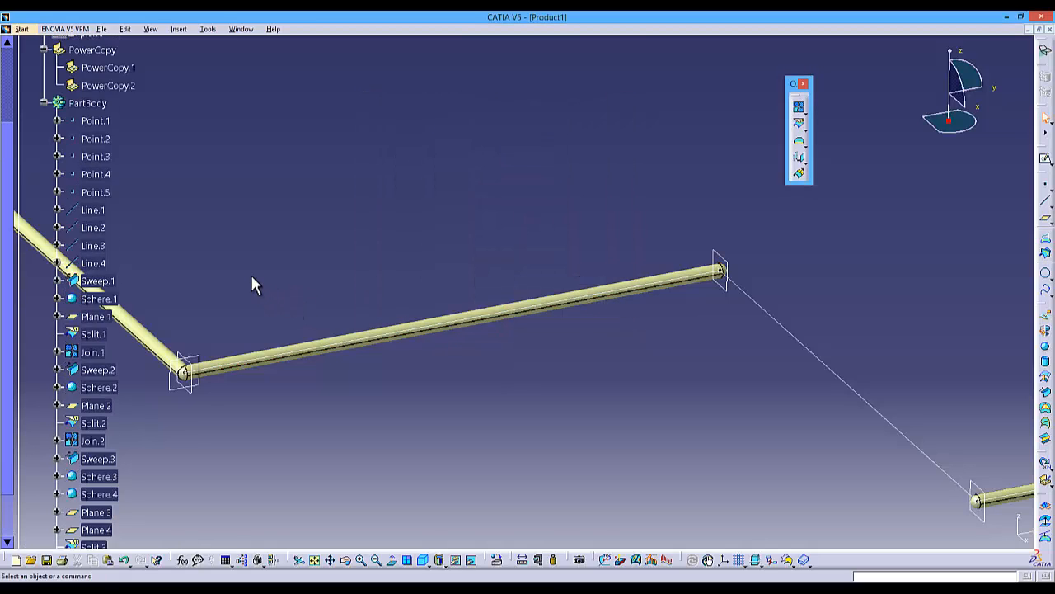
# Step: Instantiate PowerCopy.2 on Line.3 to build the third tube segment
pyautogui.click(123, 239)
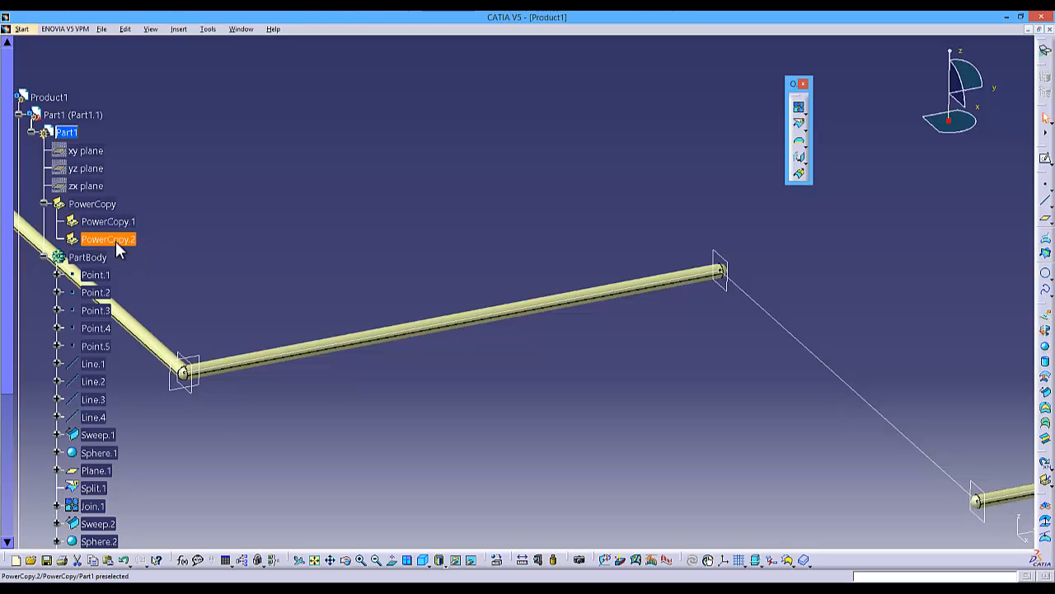
pyautogui.rightClick(117, 244)
pyautogui.moveTo(173, 462)
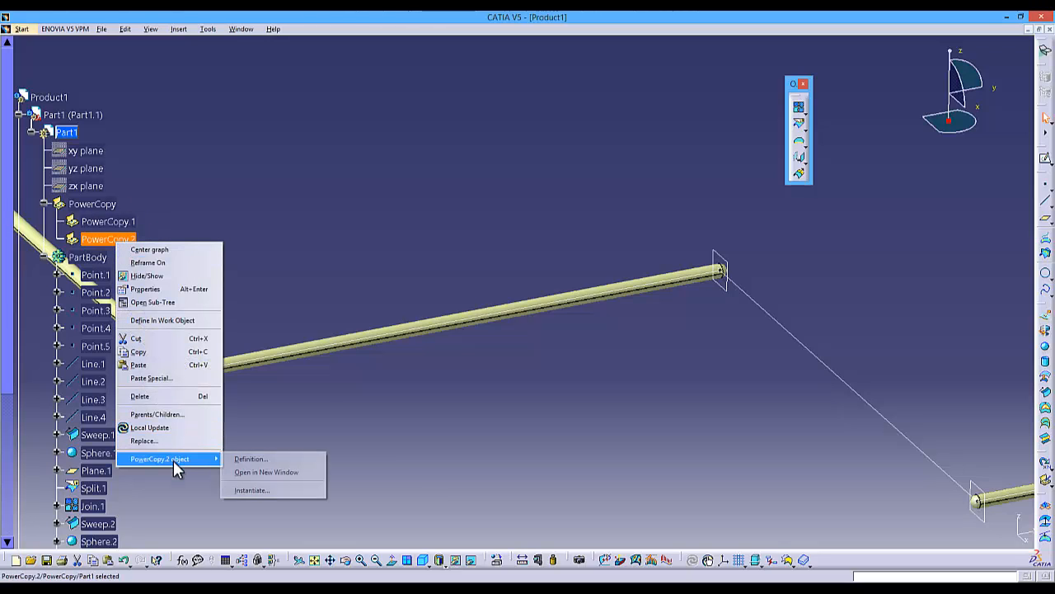
pyautogui.click(264, 490)
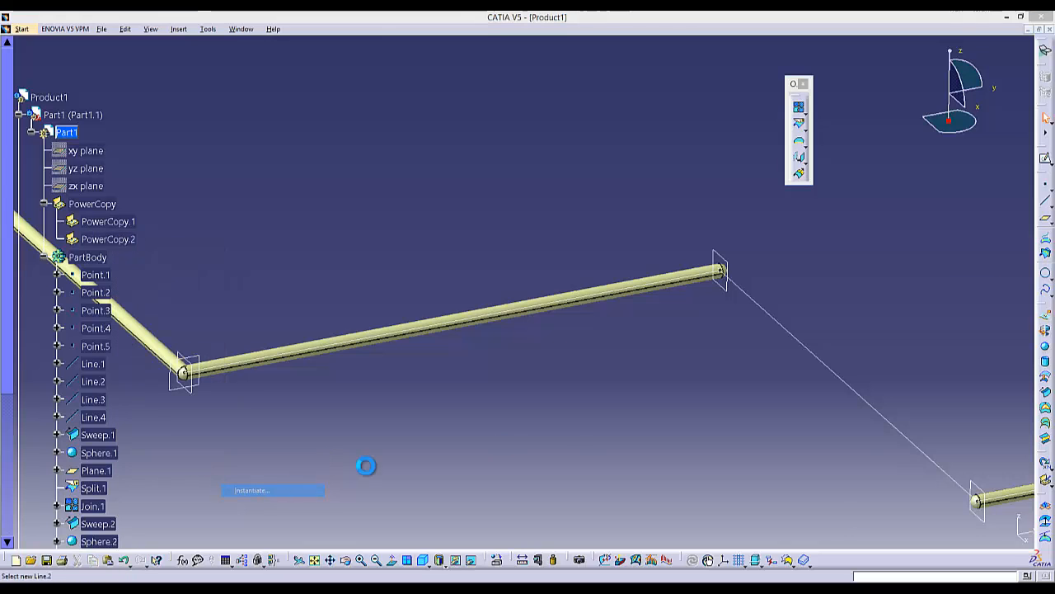
pyautogui.moveTo(660, 428); pyautogui.dragTo(272, 388, button='middle')
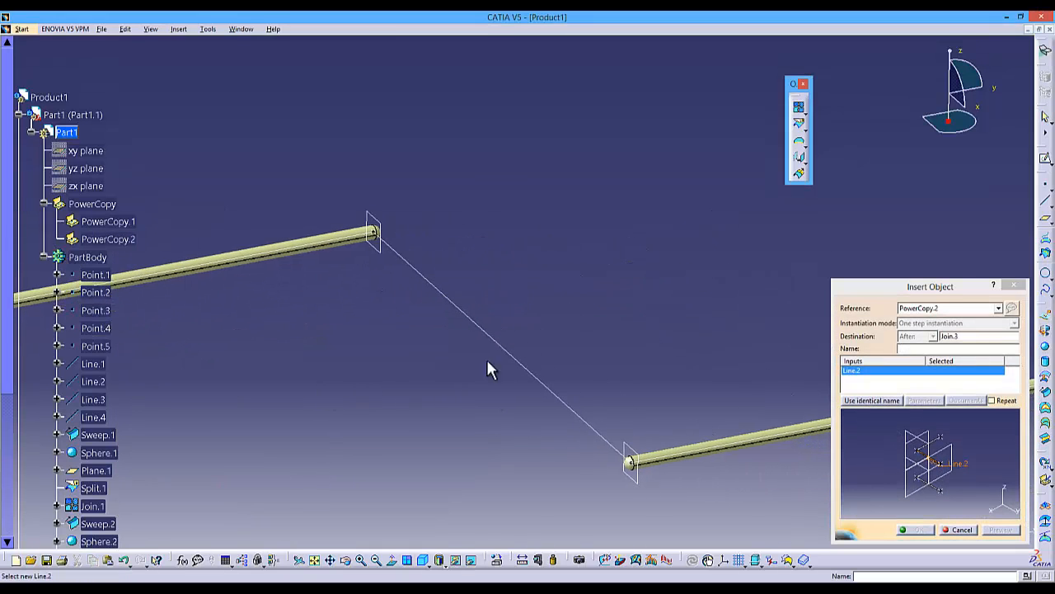
pyautogui.click(510, 354)
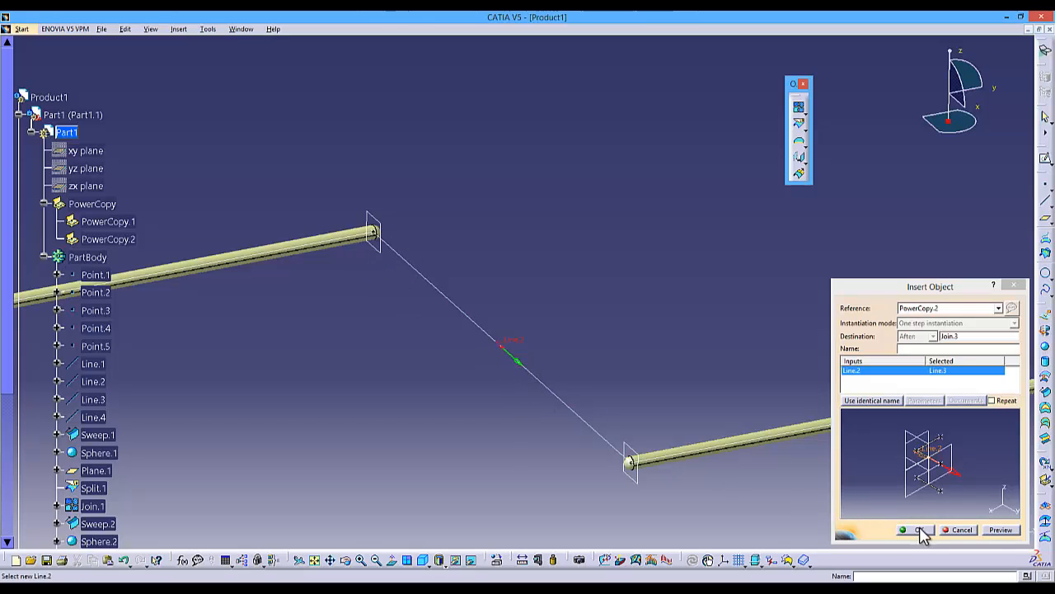
pyautogui.click(1000, 530)
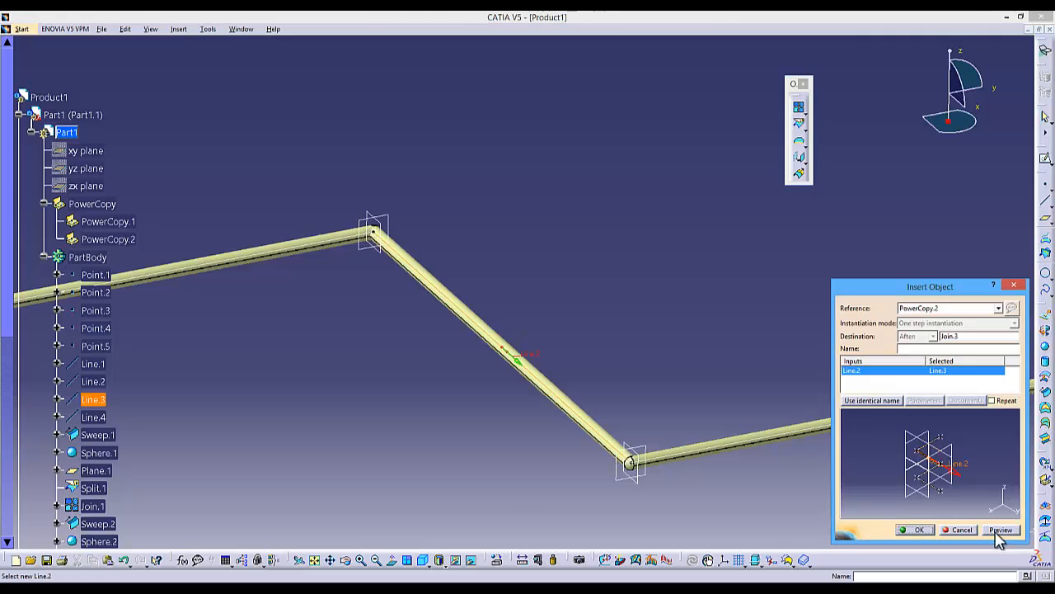
pyautogui.click(915, 531)
# Step: Examine the rounded corner joints between the segments and the whole zigzag tube
pyautogui.moveTo(411, 437); pyautogui.dragTo(390, 350, button='middle')
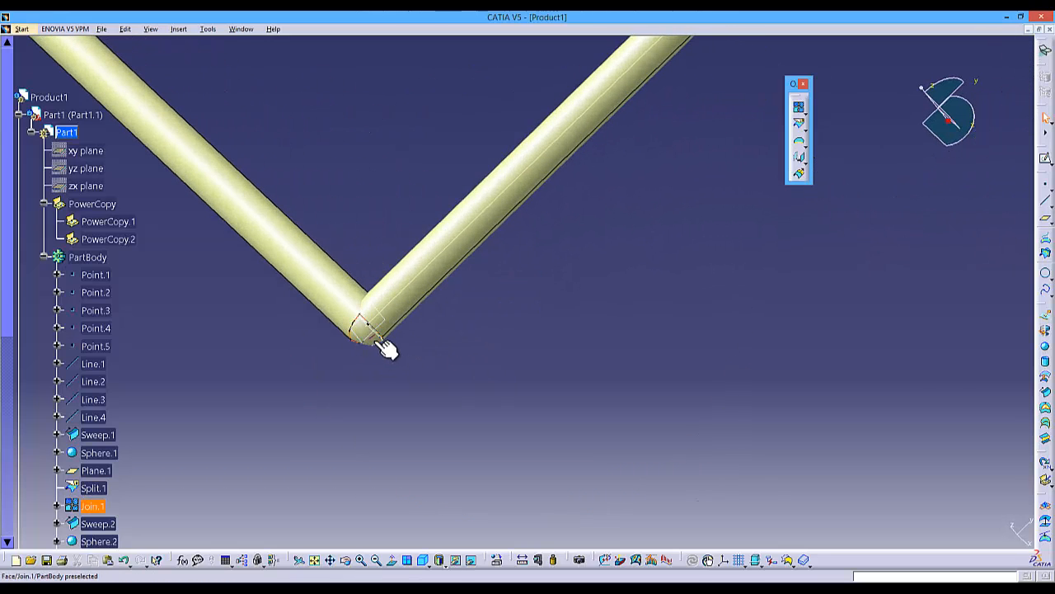
pyautogui.moveTo(453, 339); pyautogui.dragTo(521, 453, button='middle')
pyautogui.scroll(1, 251, 239)
pyautogui.moveTo(252, 239); pyautogui.dragTo(402, 346, button='middle')
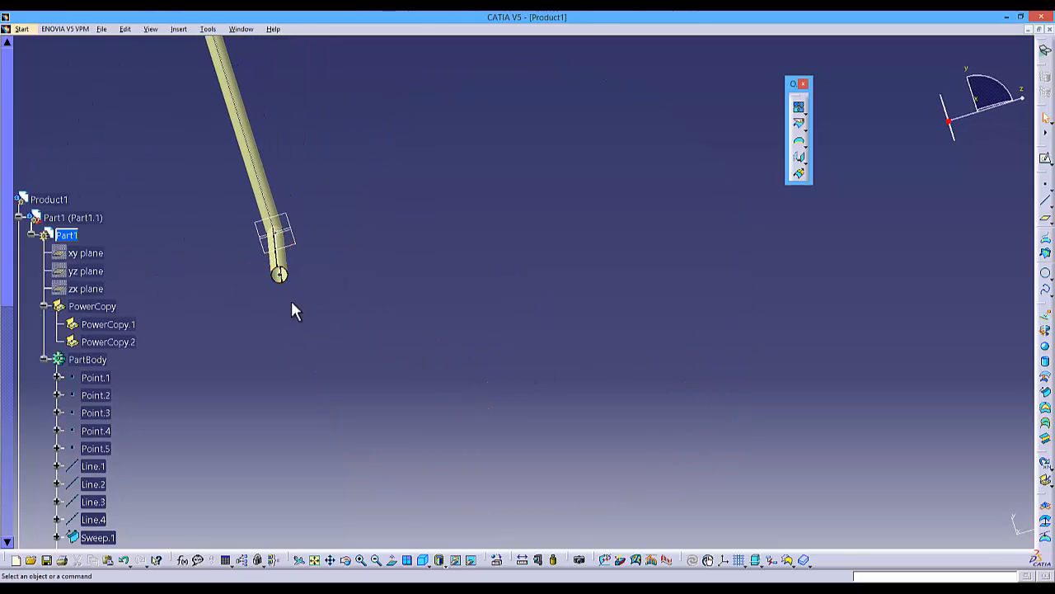
pyautogui.moveTo(221, 289); pyautogui.dragTo(207, 238, button='middle')
pyautogui.moveTo(251, 203); pyautogui.dragTo(200, 237, button='middle')
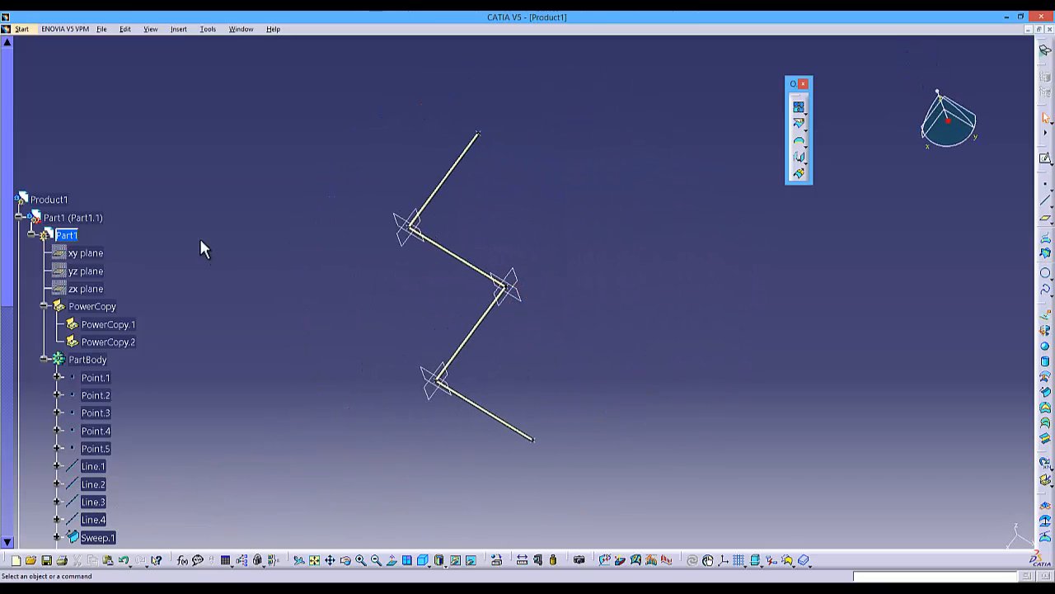
# Step: Switch to the Part Design workbench
pyautogui.click(21, 30)
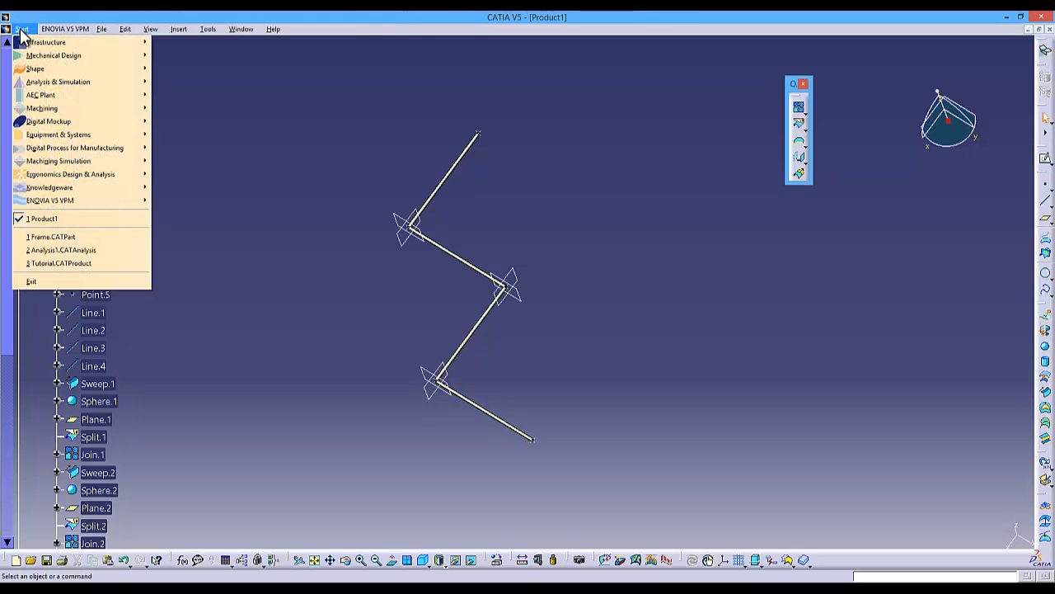
pyautogui.moveTo(62, 55)
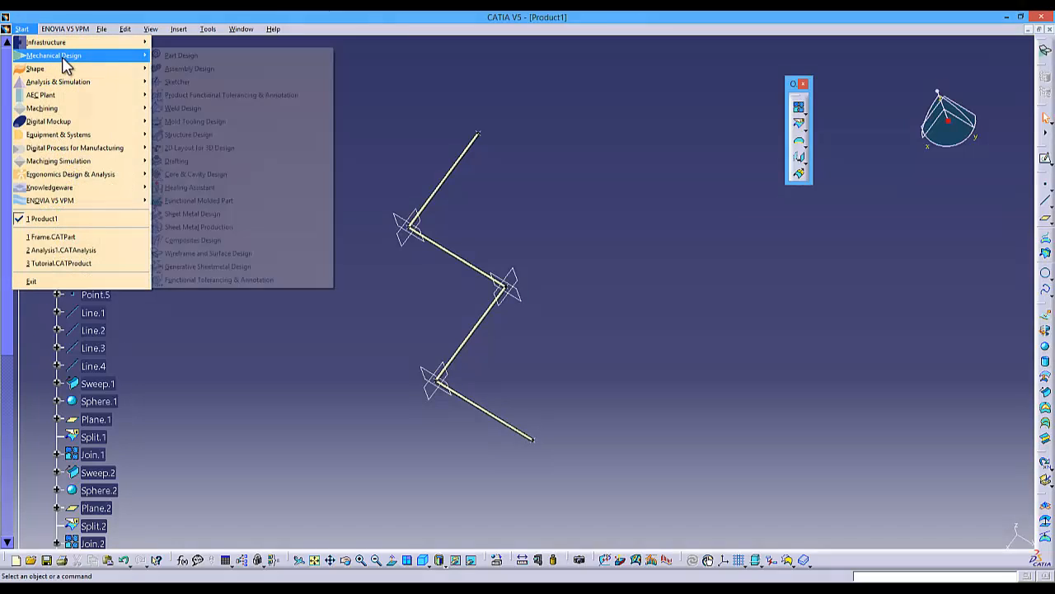
pyautogui.click(180, 55)
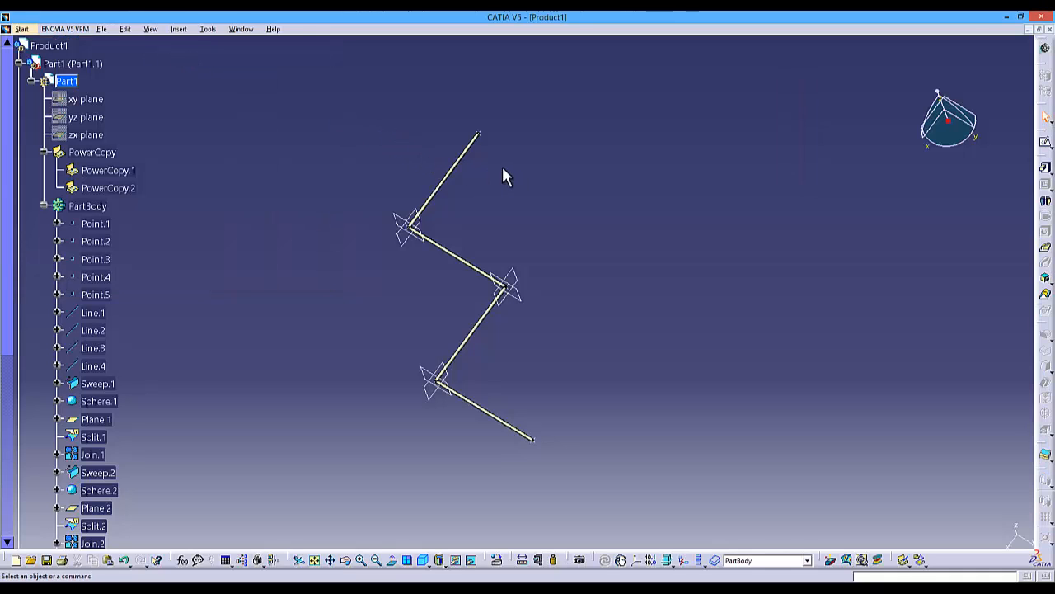
# Step: Close the surfaces Join.1 and Join.2 into solids with Close Surface
pyautogui.click(1046, 459)
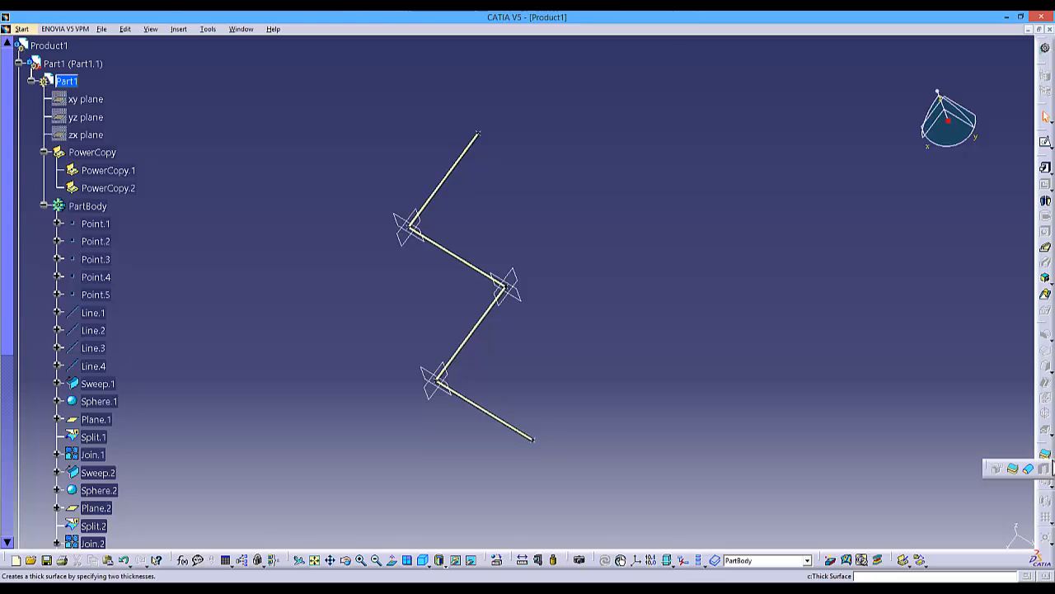
pyautogui.click(1031, 469)
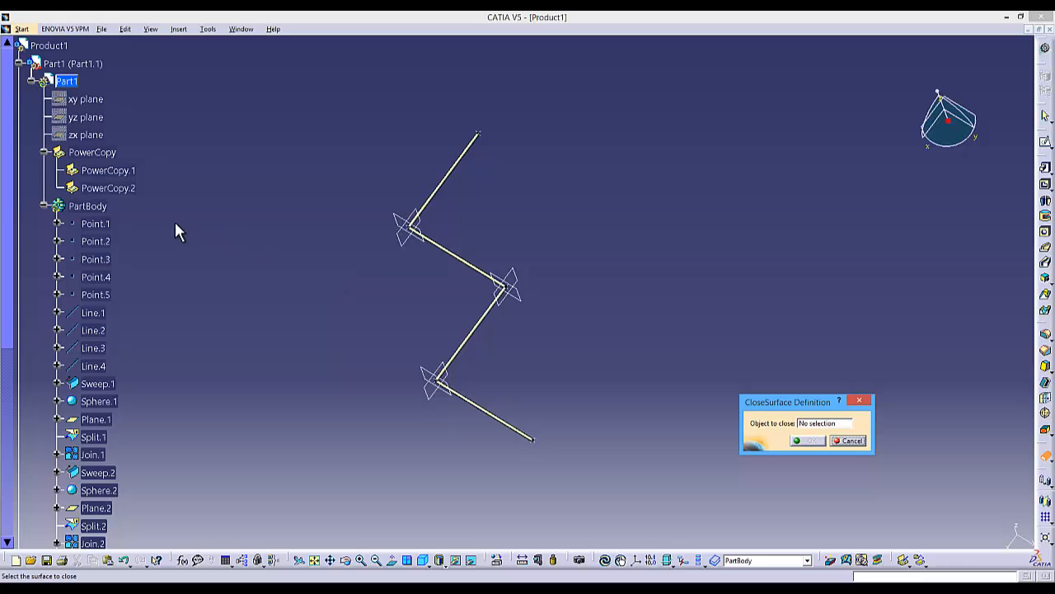
pyautogui.scroll(-3, 169, 346)
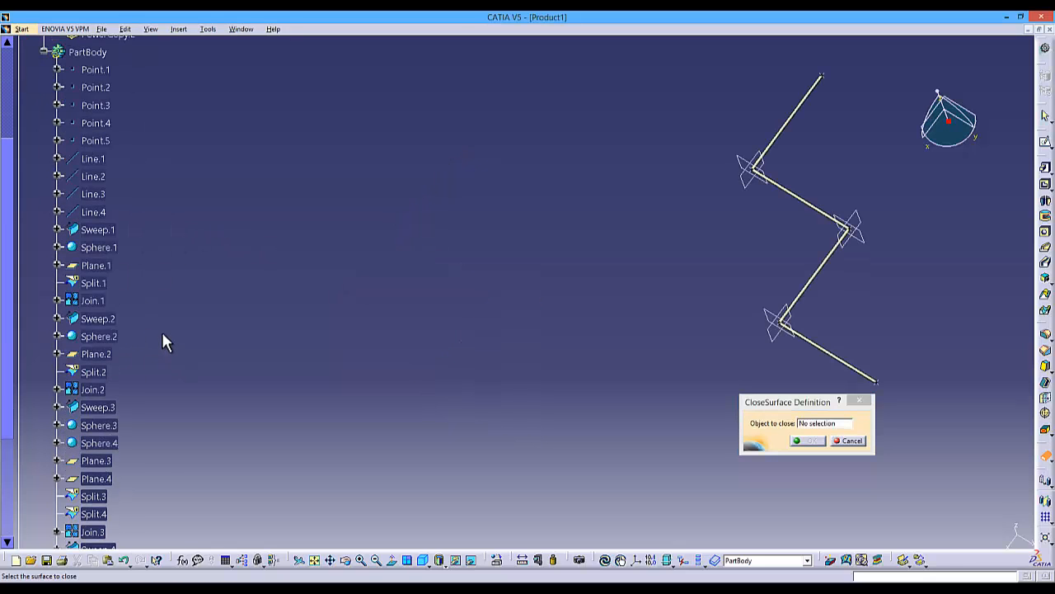
pyautogui.keyDown('ctrl'); pyautogui.moveTo(536, 274); pyautogui.dragTo(279, 391, button='middle'); pyautogui.keyUp('ctrl')
pyautogui.moveTo(542, 298); pyautogui.dragTo(401, 324, button='middle')
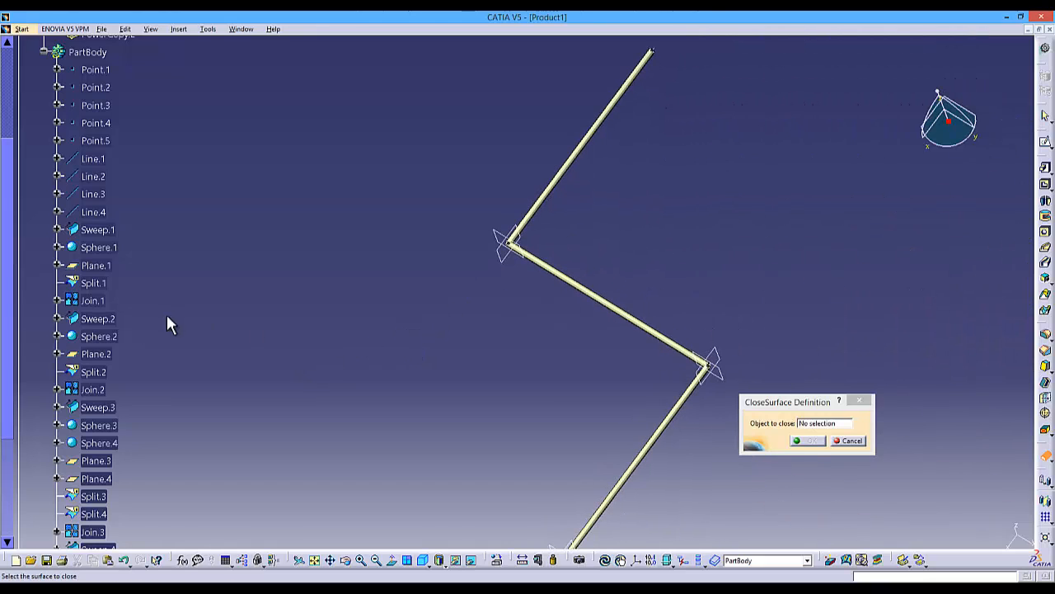
pyautogui.click(92, 300)
pyautogui.click(811, 440)
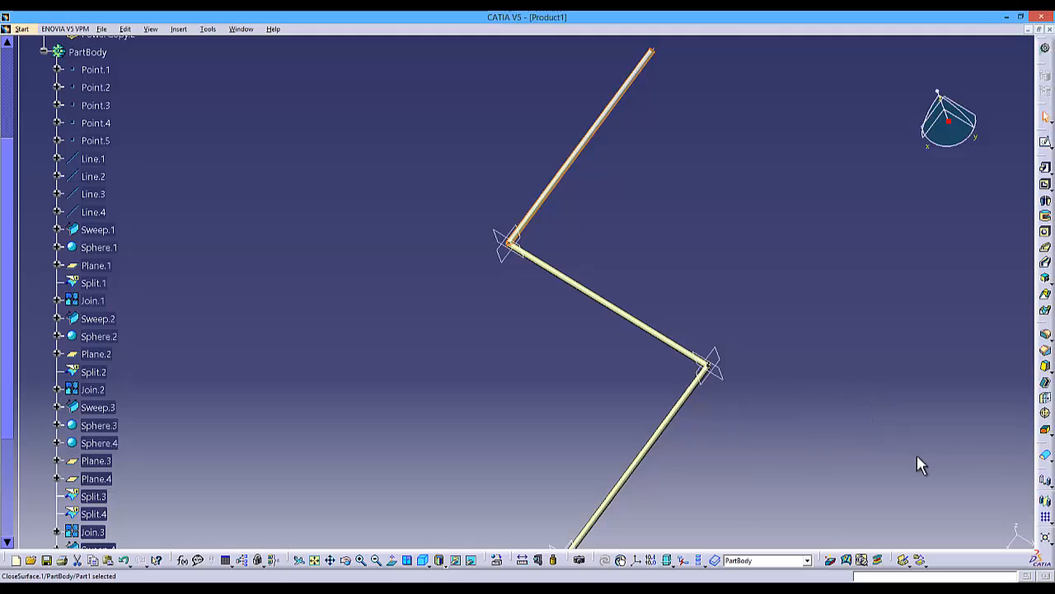
pyautogui.click(92, 389)
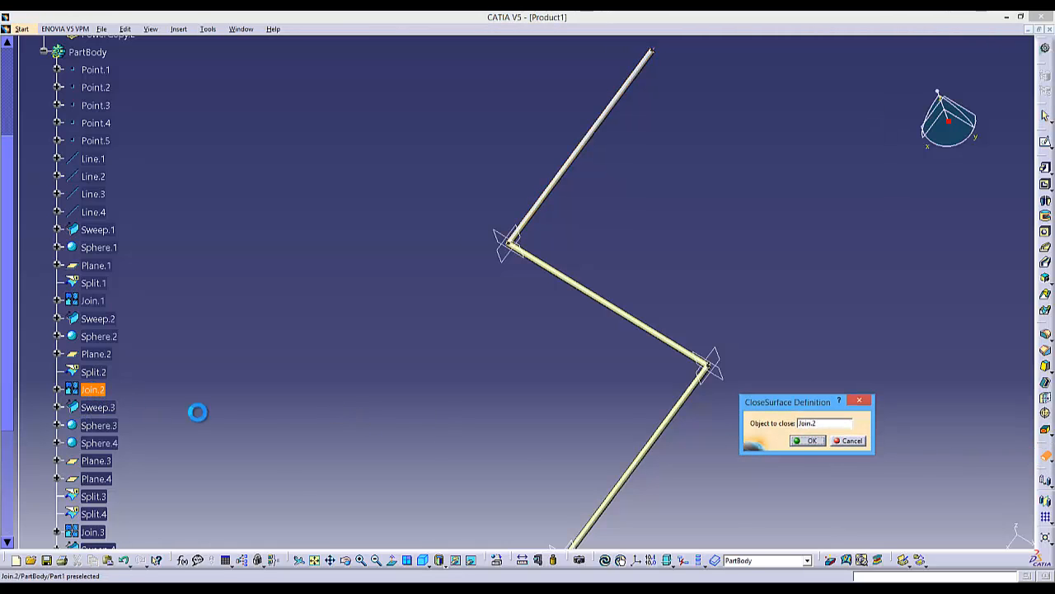
pyautogui.click(804, 441)
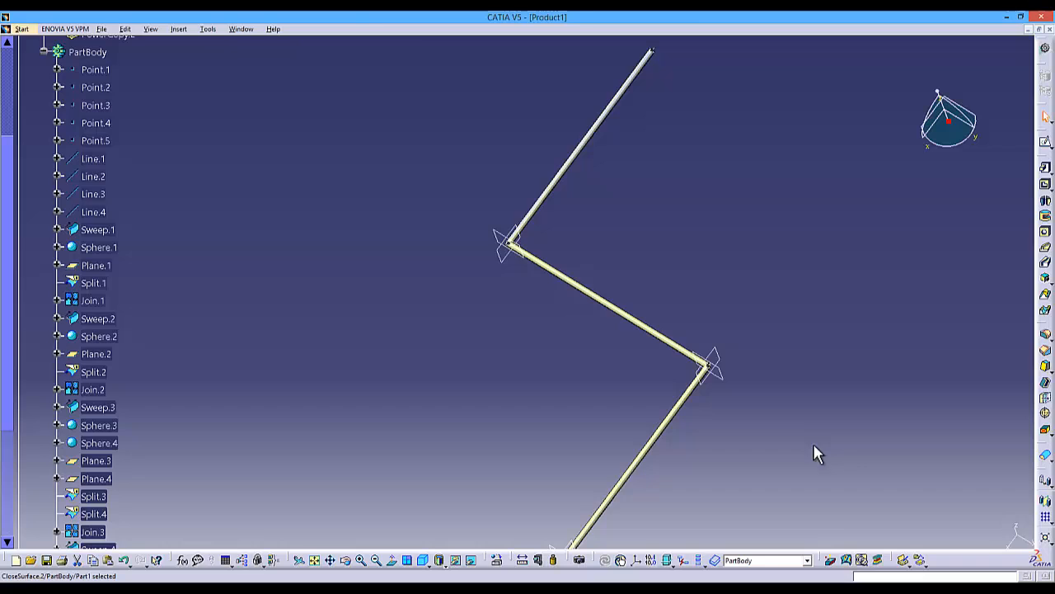
# Step: Close the surfaces Join.3 and Join.4 of the two middle tube segments into solids
pyautogui.click(1046, 457)
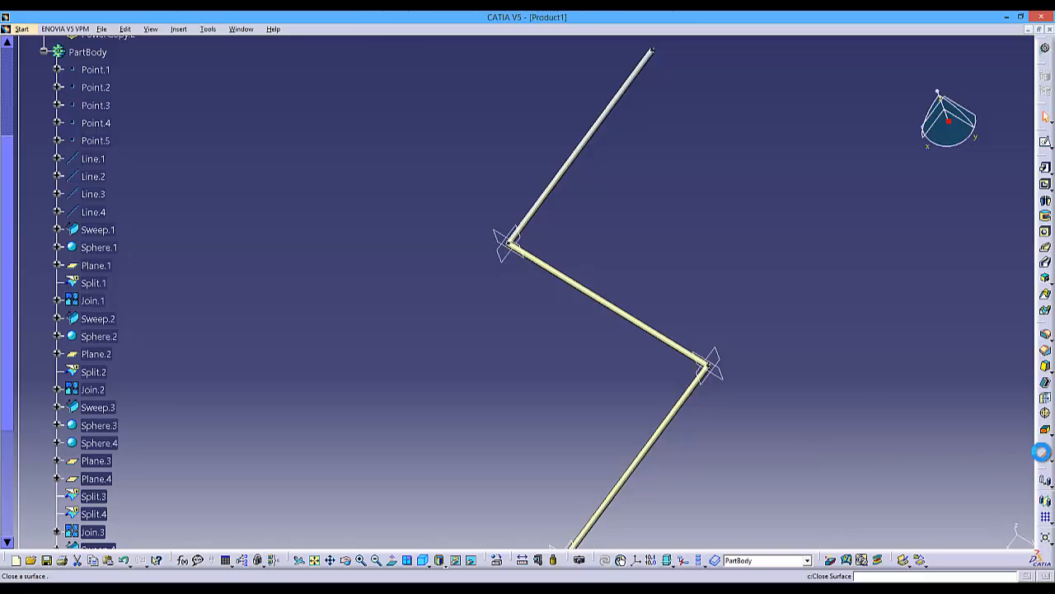
pyautogui.click(92, 532)
pyautogui.click(810, 441)
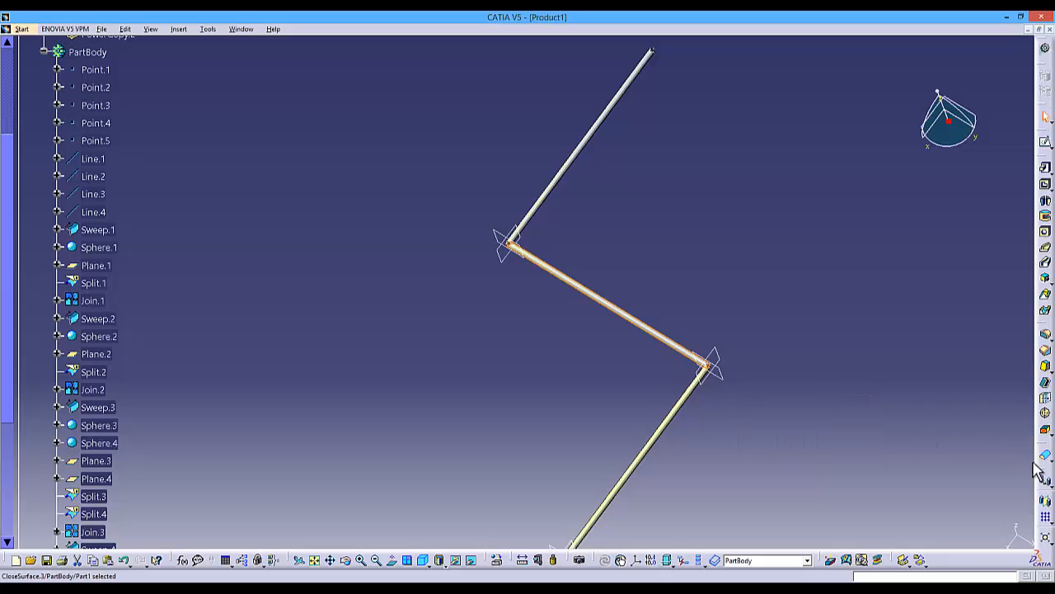
pyautogui.middleClick(320, 369)
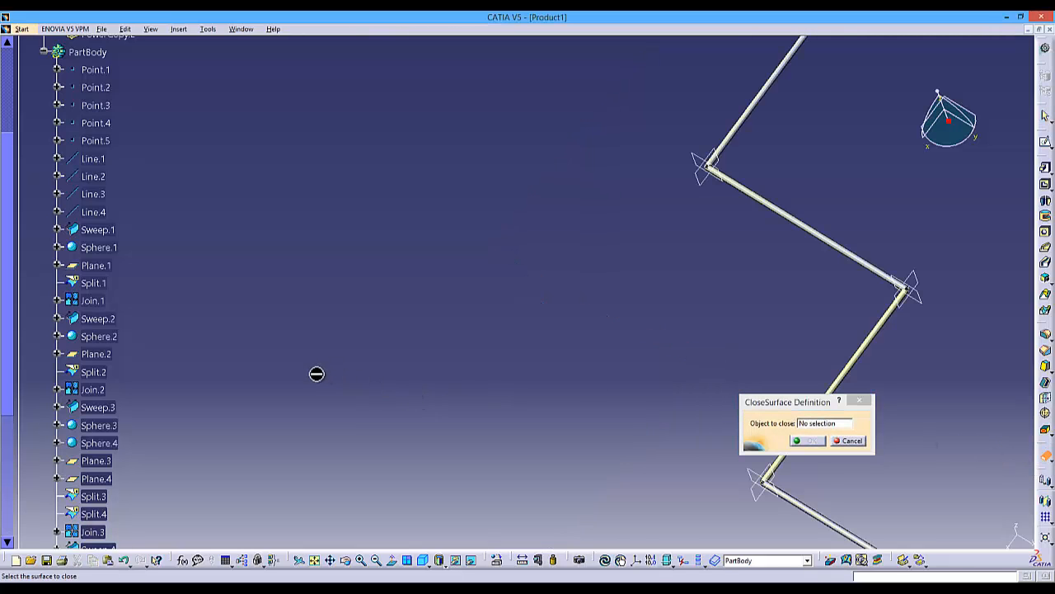
pyautogui.scroll(-5, 310, 372)
pyautogui.click(102, 415)
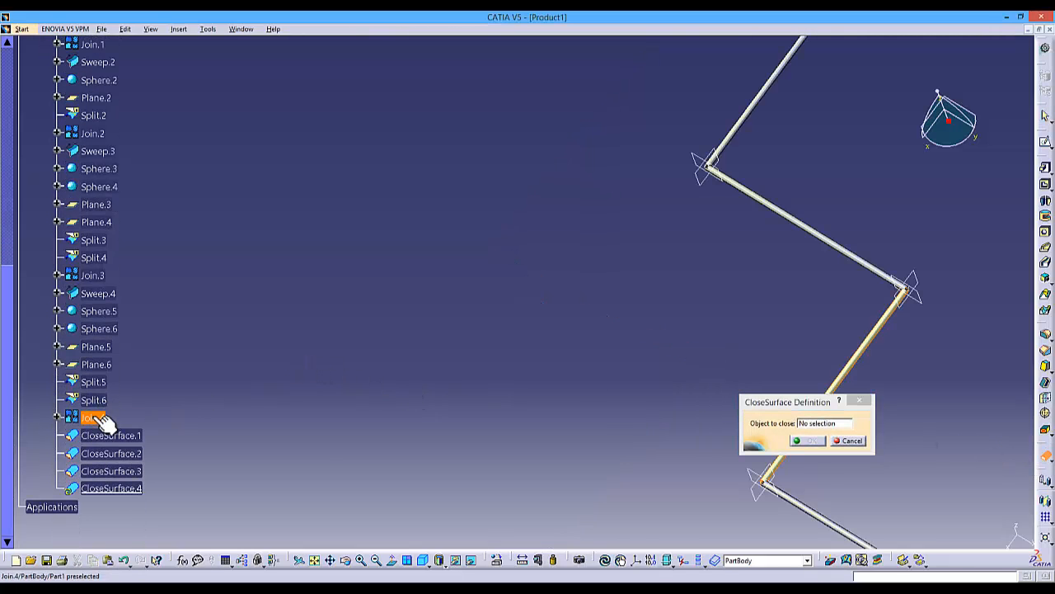
pyautogui.click(810, 441)
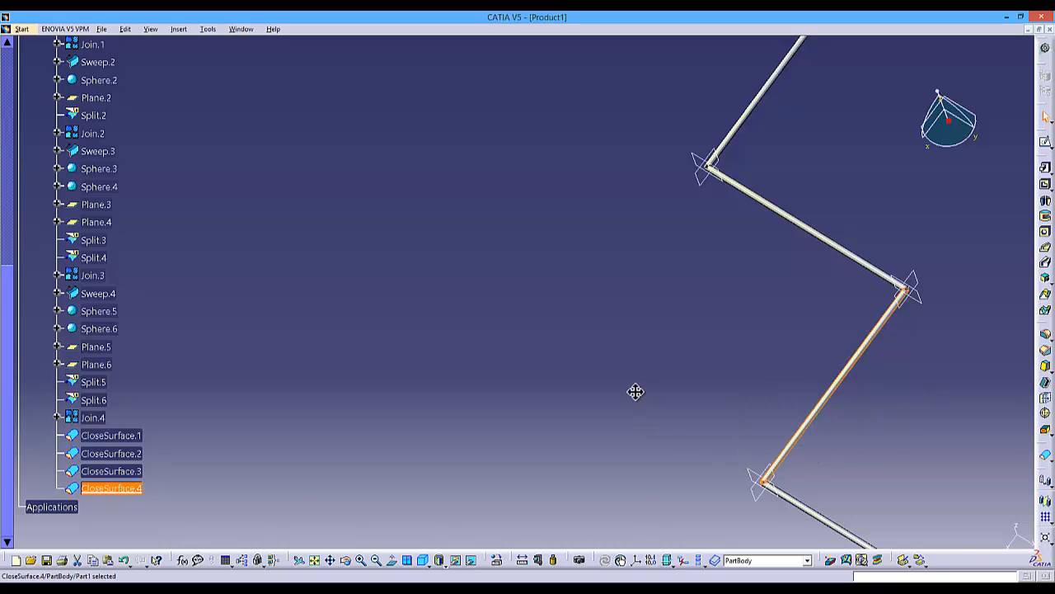
pyautogui.moveTo(636, 391); pyautogui.dragTo(290, 271, button='middle')
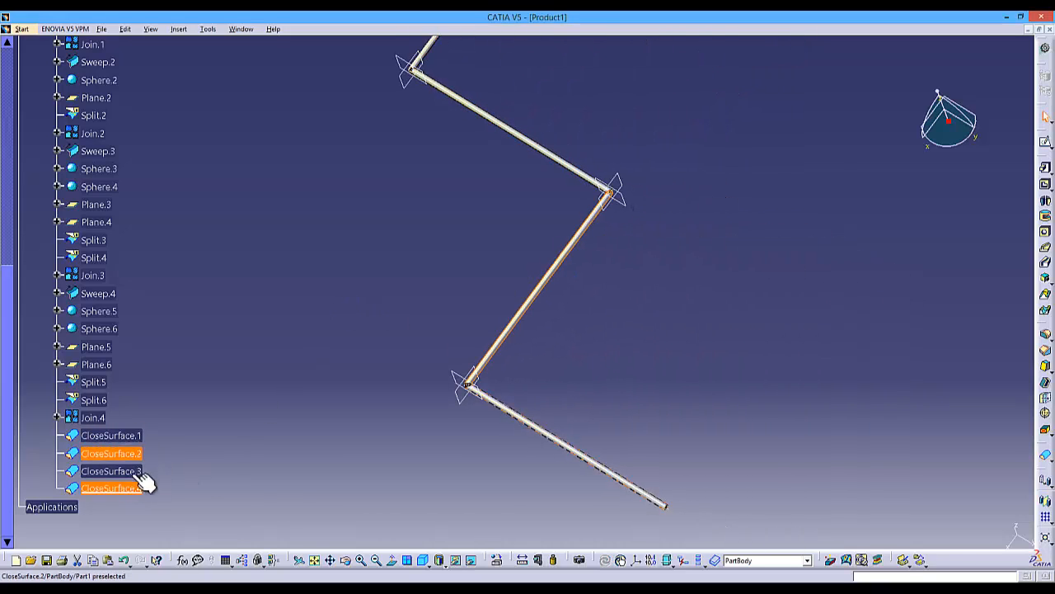
pyautogui.click(150, 401)
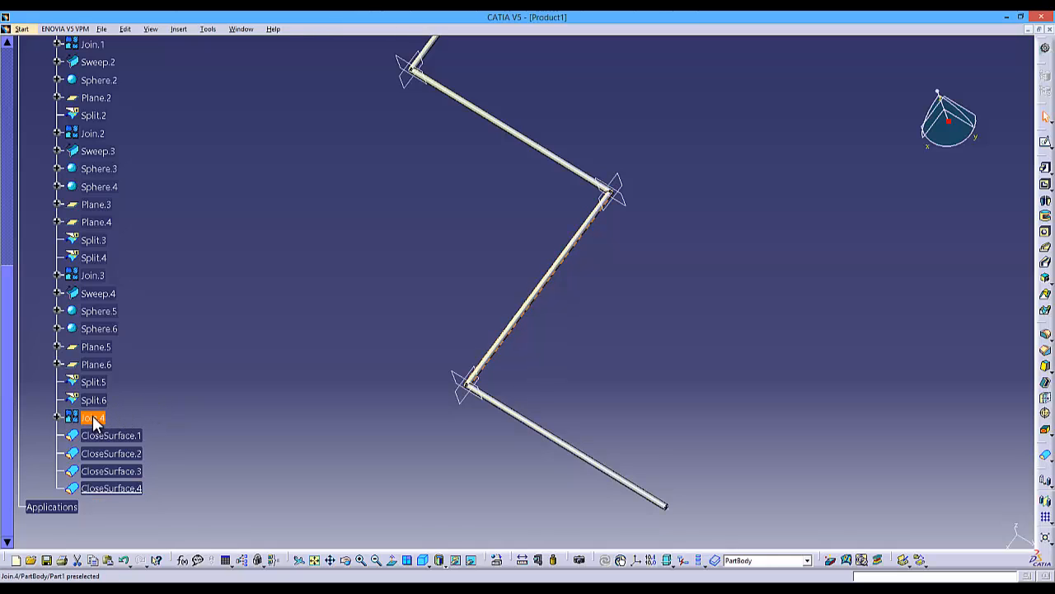
# Step: Hide the joined surfaces Join.4, Join.3, Join.2 and Join.1 so only the closed solids are displayed
pyautogui.rightClick(100, 418)
pyautogui.click(123, 223)
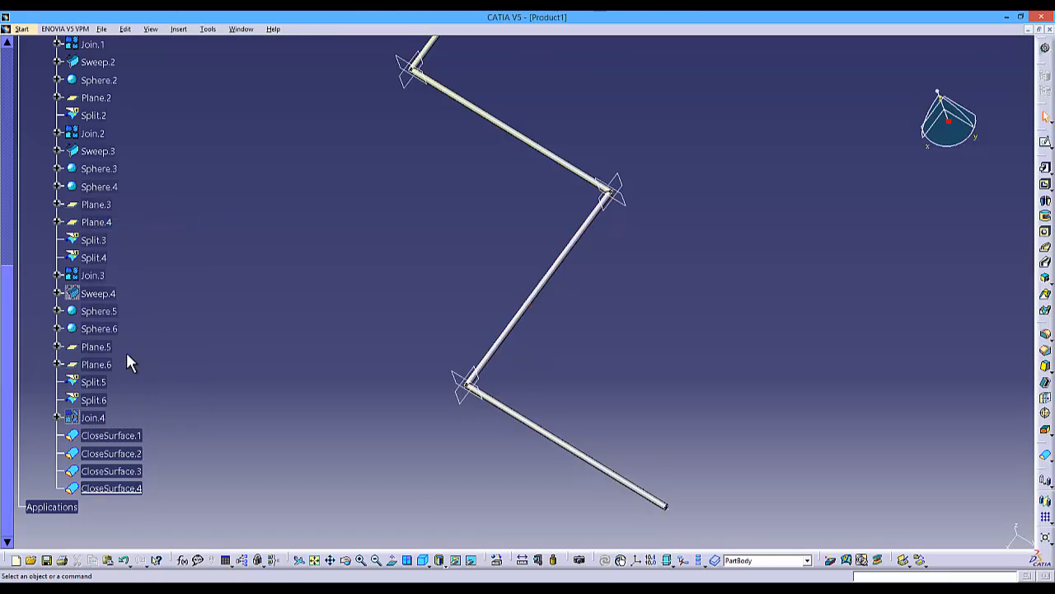
pyautogui.rightClick(94, 281)
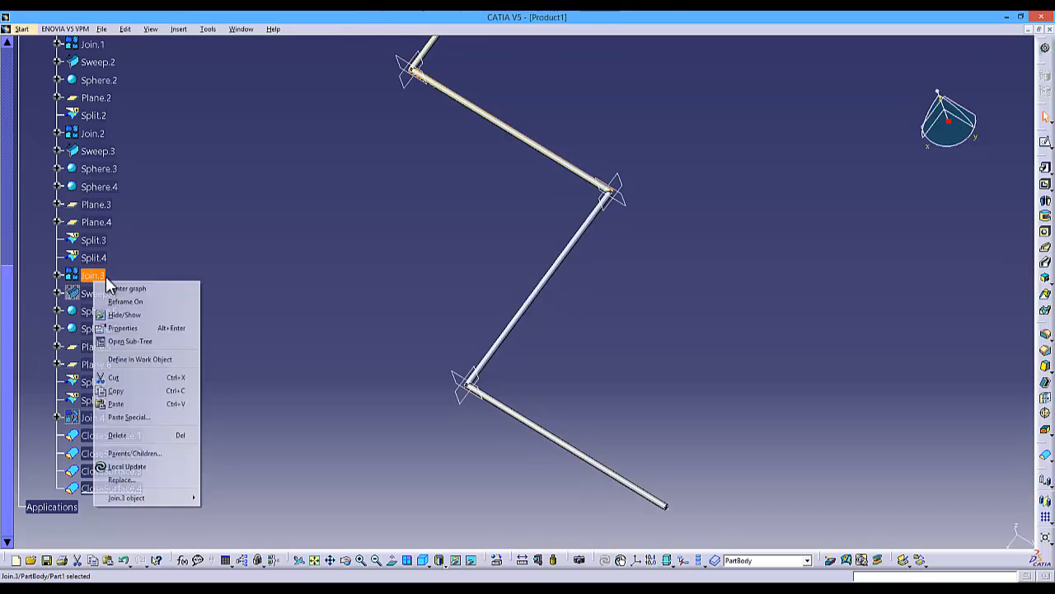
pyautogui.click(124, 322)
pyautogui.rightClick(93, 135)
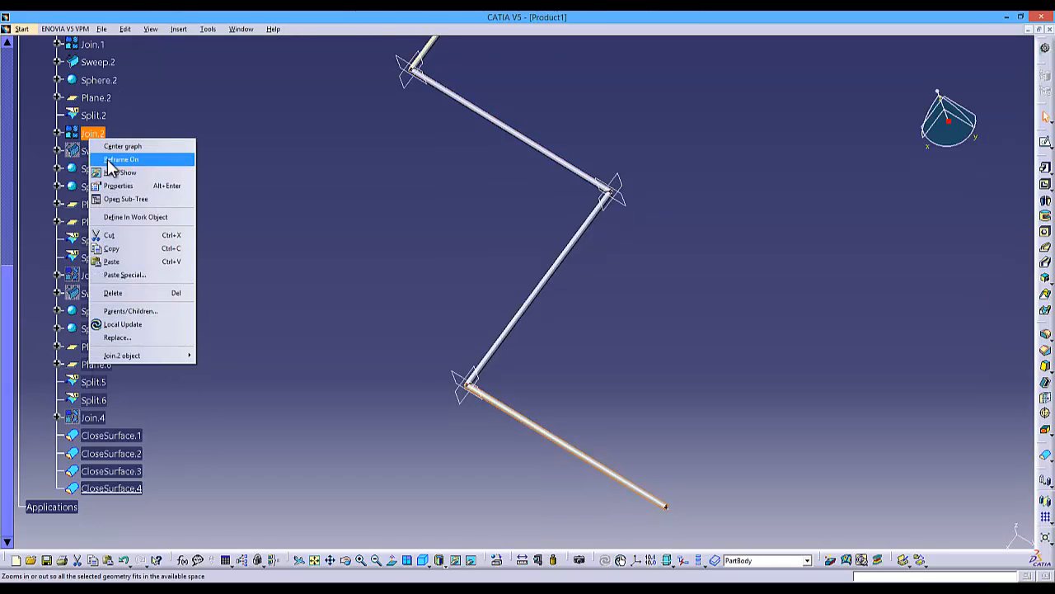
pyautogui.click(124, 169)
pyautogui.rightClick(107, 61)
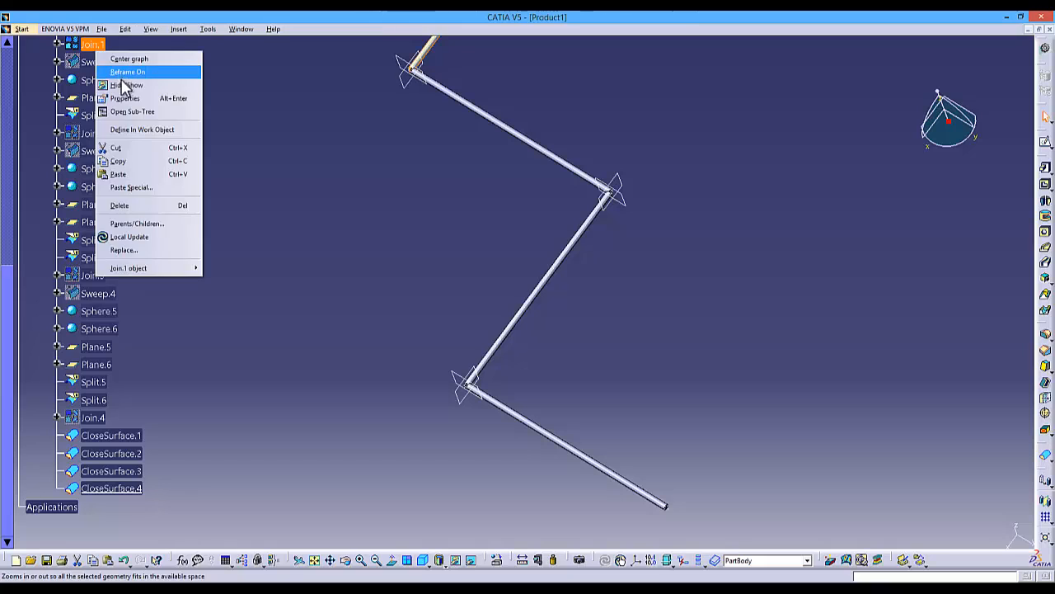
pyautogui.click(125, 93)
# Step: Examine the solid zigzag tube and its corner joints from several directions
pyautogui.keyDown('ctrl'); pyautogui.moveTo(337, 306); pyautogui.dragTo(315, 289, button='middle'); pyautogui.keyUp('ctrl')
pyautogui.moveTo(296, 412); pyautogui.dragTo(638, 377, button='middle')
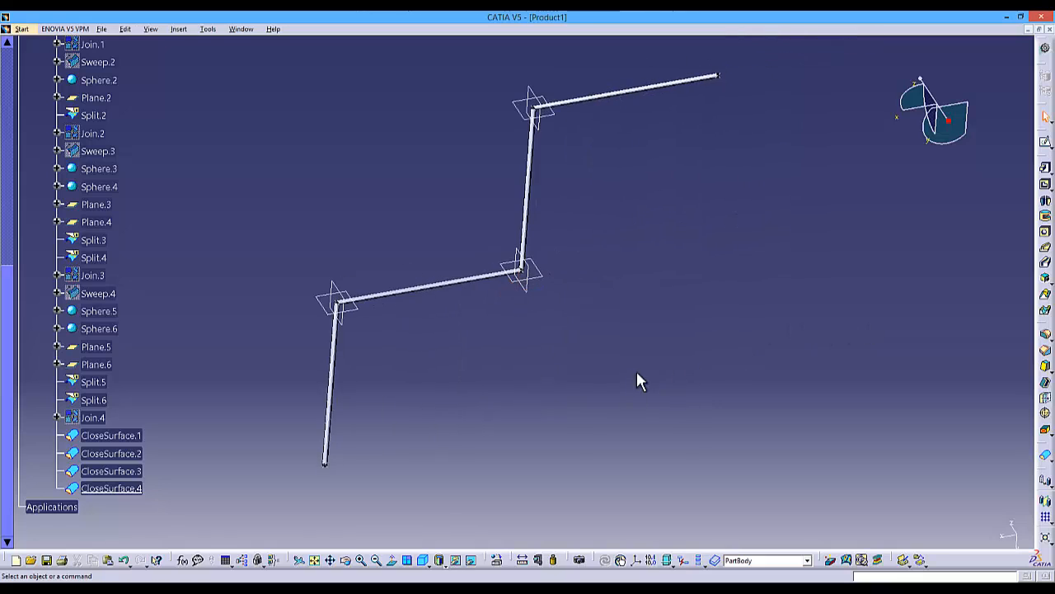
pyautogui.moveTo(680, 247); pyautogui.dragTo(404, 246, button='middle')
pyautogui.moveTo(560, 436); pyautogui.dragTo(650, 405, button='middle')
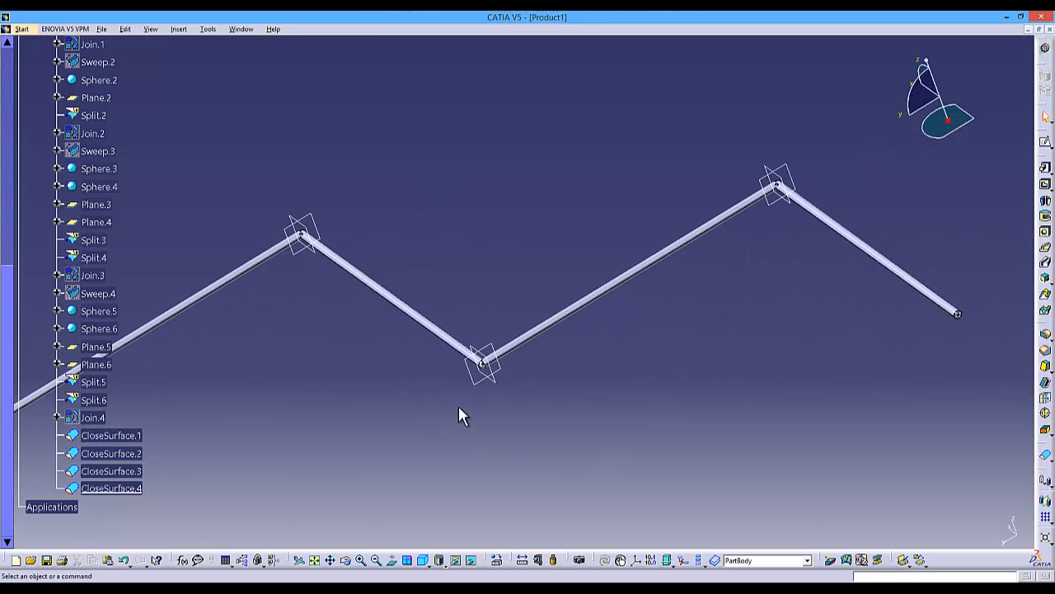
pyautogui.moveTo(459, 406); pyautogui.dragTo(622, 358, button='middle')
pyautogui.moveTo(662, 394); pyautogui.dragTo(628, 431, button='middle')
pyautogui.moveTo(395, 408); pyautogui.dragTo(462, 360, button='middle')
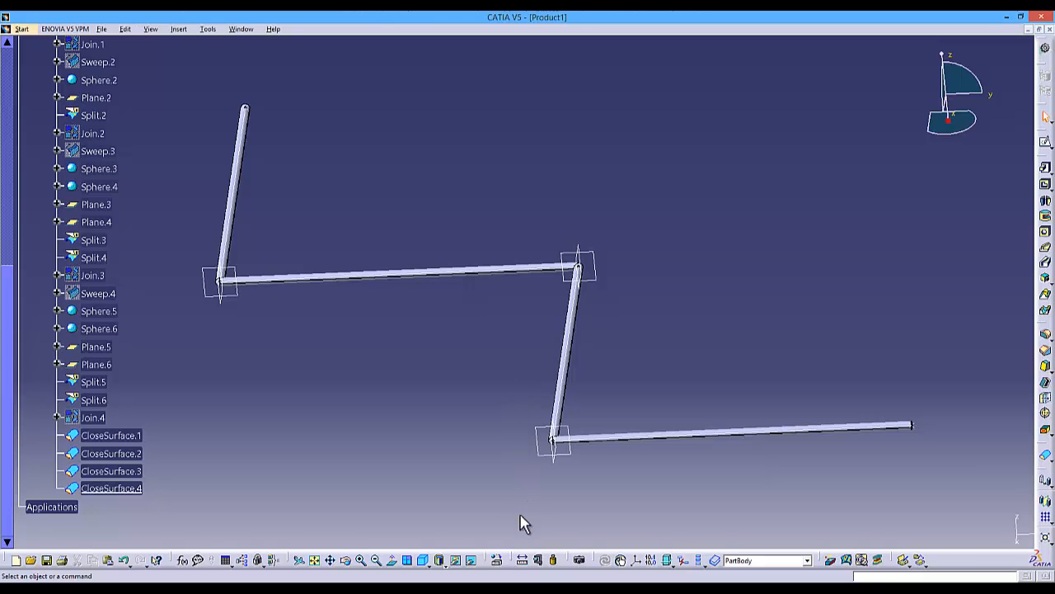
# Step: Apply the Steel material from the Metal family of the default material catalog to Part1 (Part1.1)
pyautogui.click(496, 560)
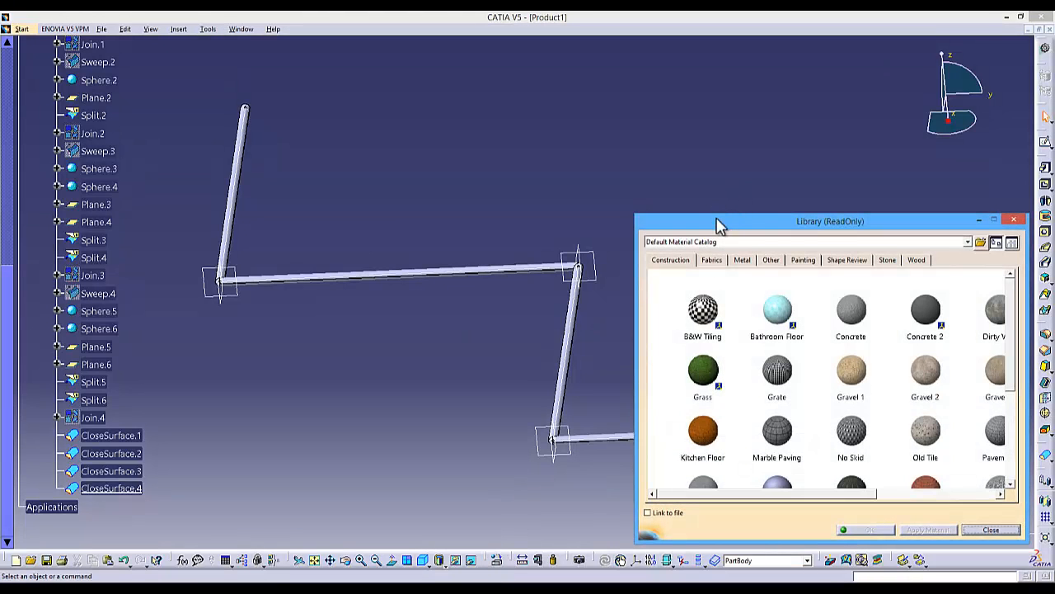
pyautogui.moveTo(717, 223); pyautogui.dragTo(437, 108)
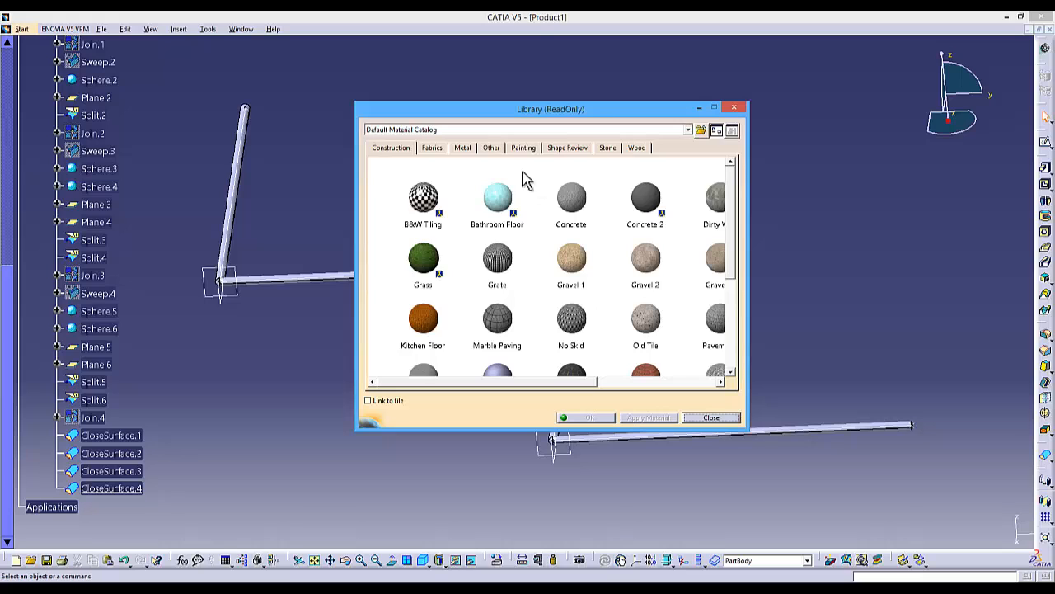
pyautogui.click(463, 149)
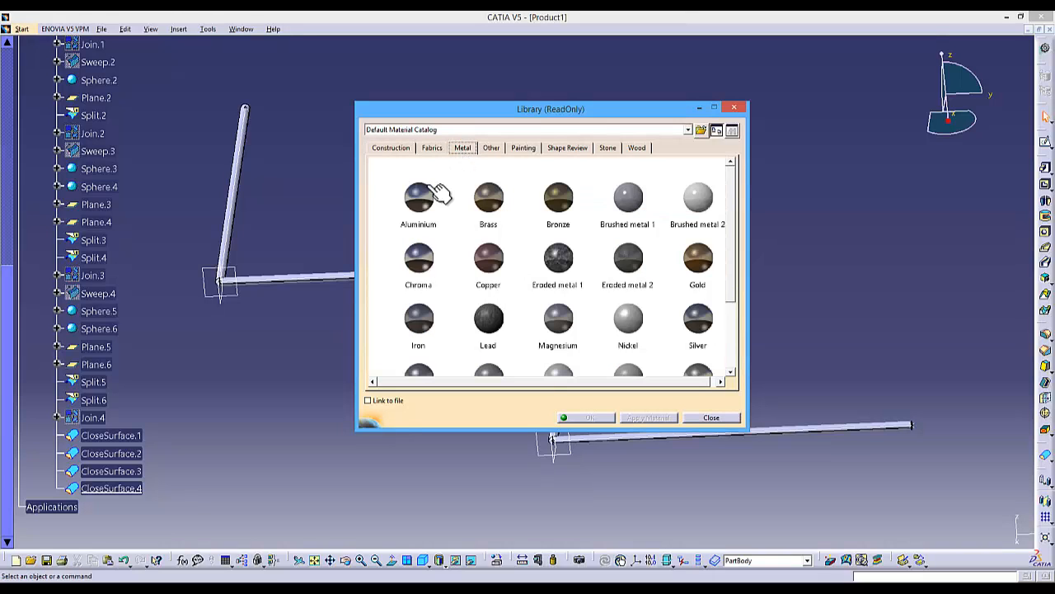
pyautogui.click(441, 196)
pyautogui.scroll(-3, 447, 231)
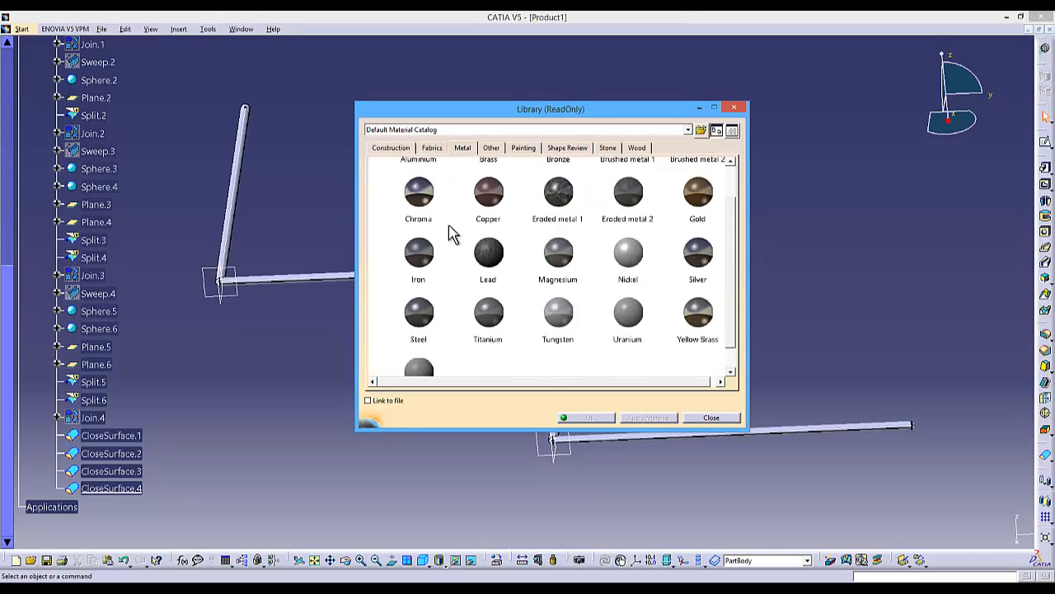
pyautogui.click(419, 264)
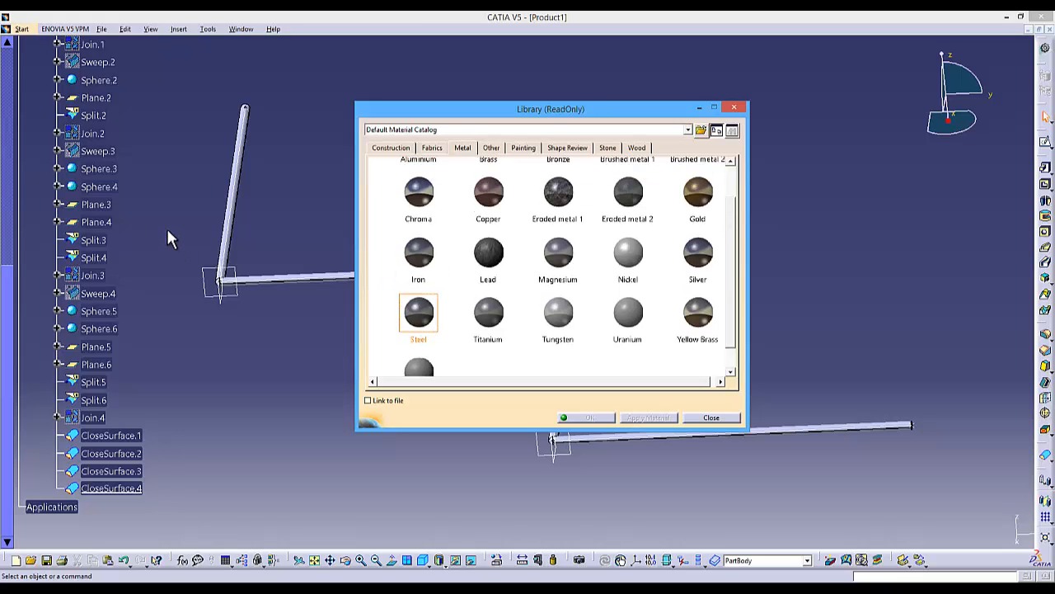
pyautogui.middleClick(136, 125)
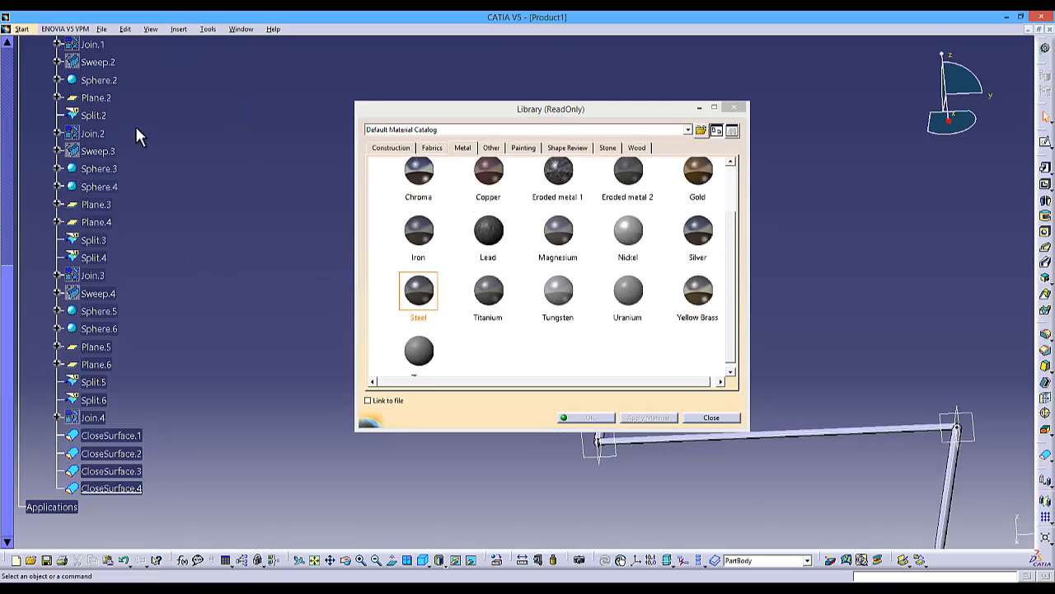
pyautogui.scroll(5, 136, 125)
pyautogui.scroll(5, 139, 132)
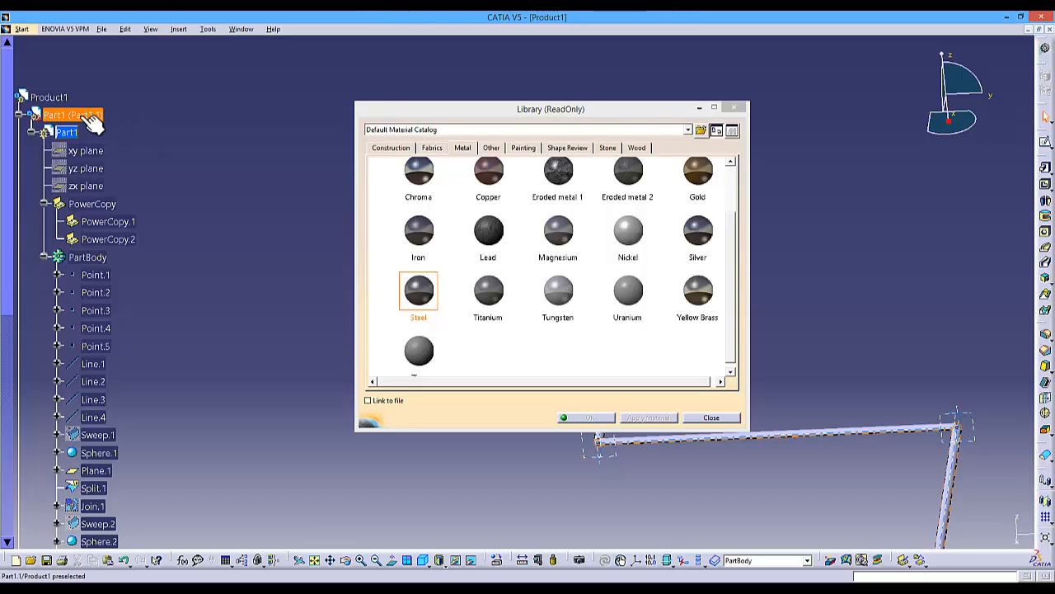
pyautogui.click(60, 115)
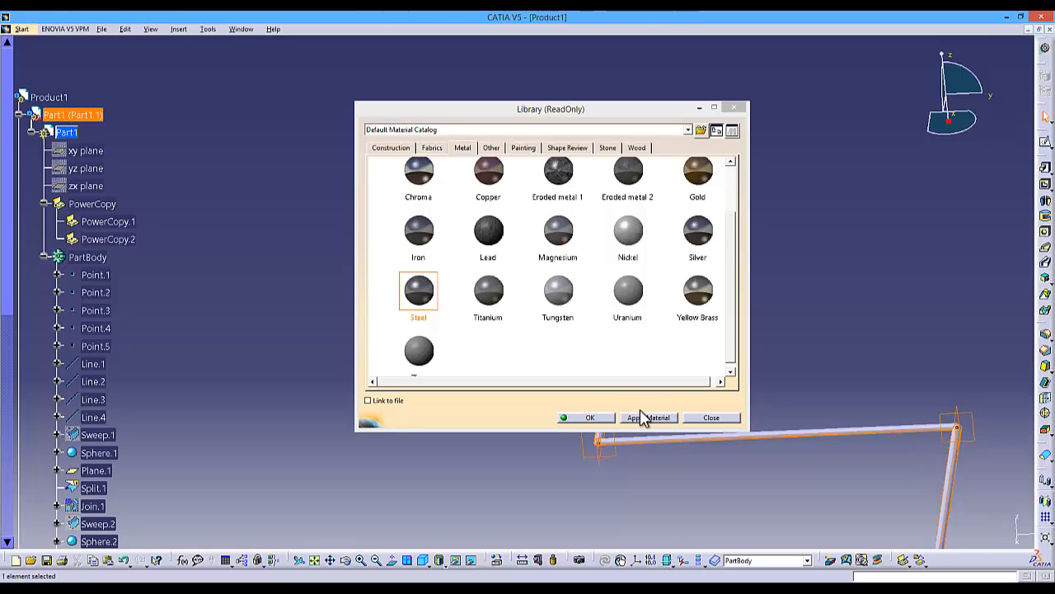
pyautogui.click(643, 418)
pyautogui.click(598, 417)
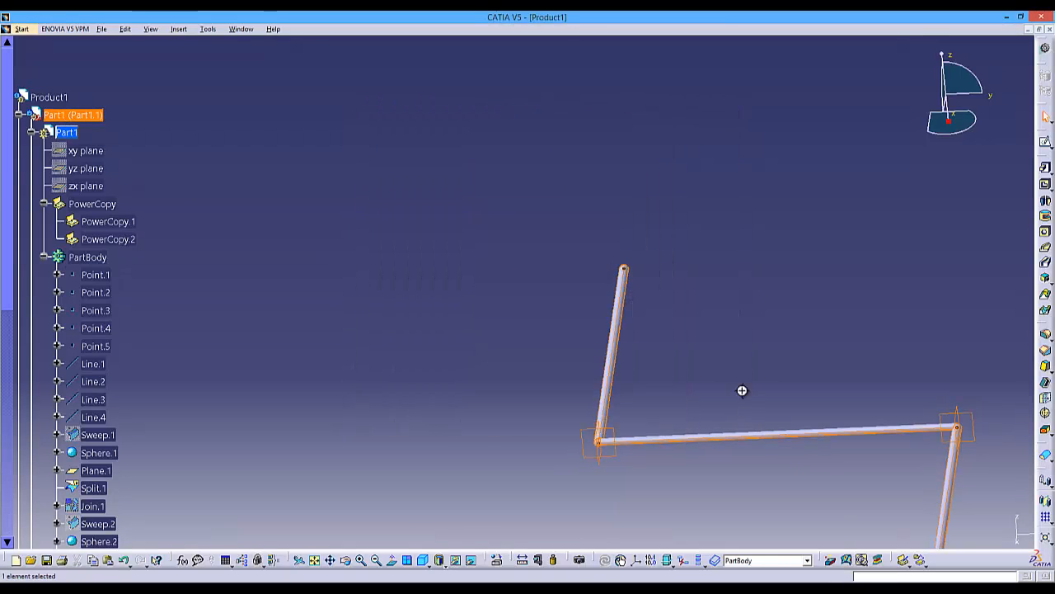
# Step: Display the whole zigzag tube in the Shading with Material view mode
pyautogui.moveTo(742, 390); pyautogui.dragTo(511, 139, button='middle')
pyautogui.click(568, 371)
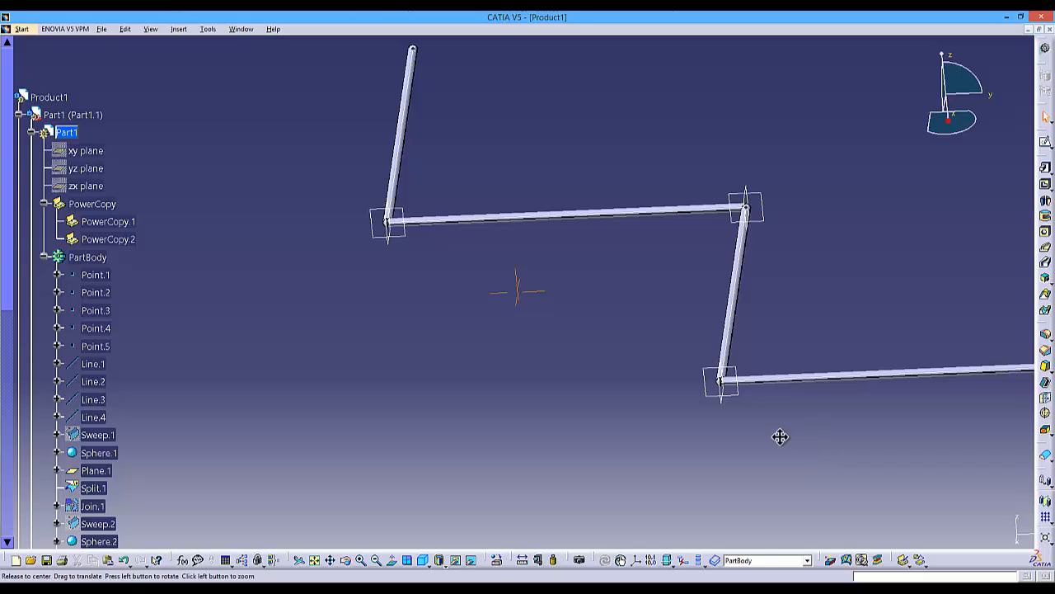
pyautogui.moveTo(780, 437); pyautogui.dragTo(597, 458, button='middle')
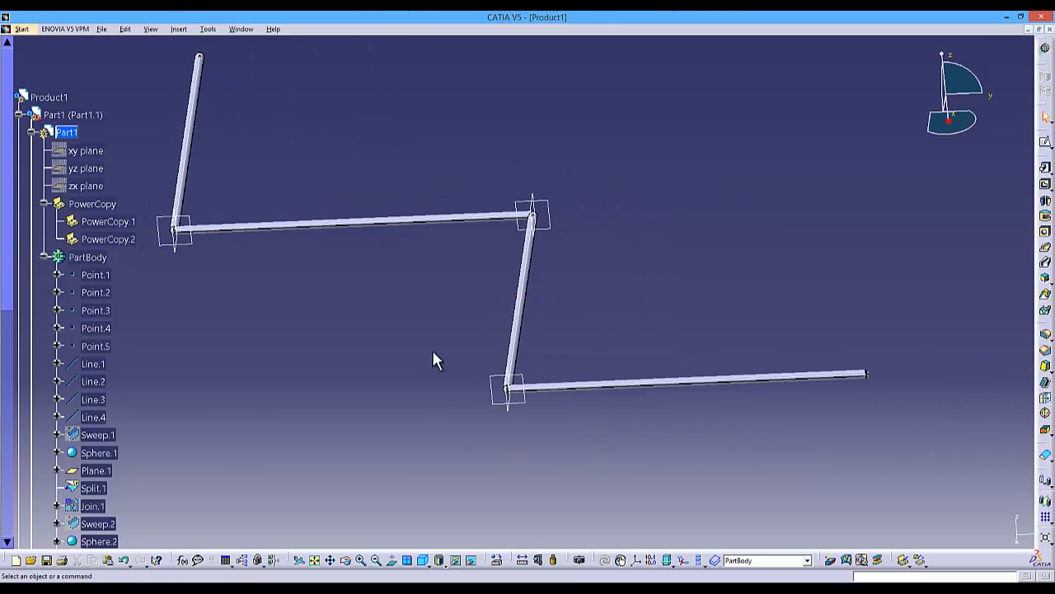
pyautogui.click(448, 569)
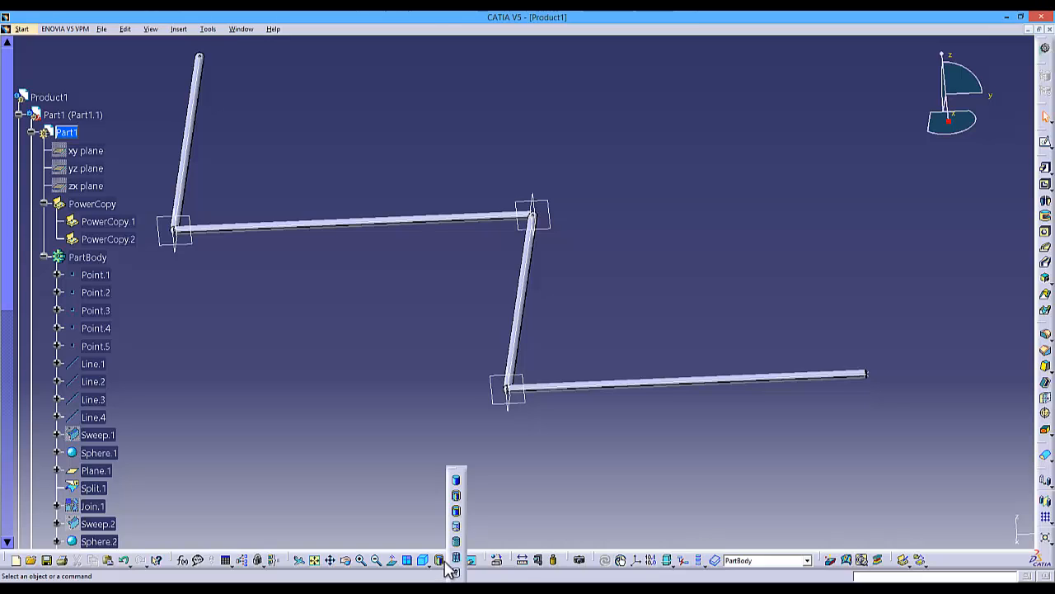
pyautogui.click(430, 508)
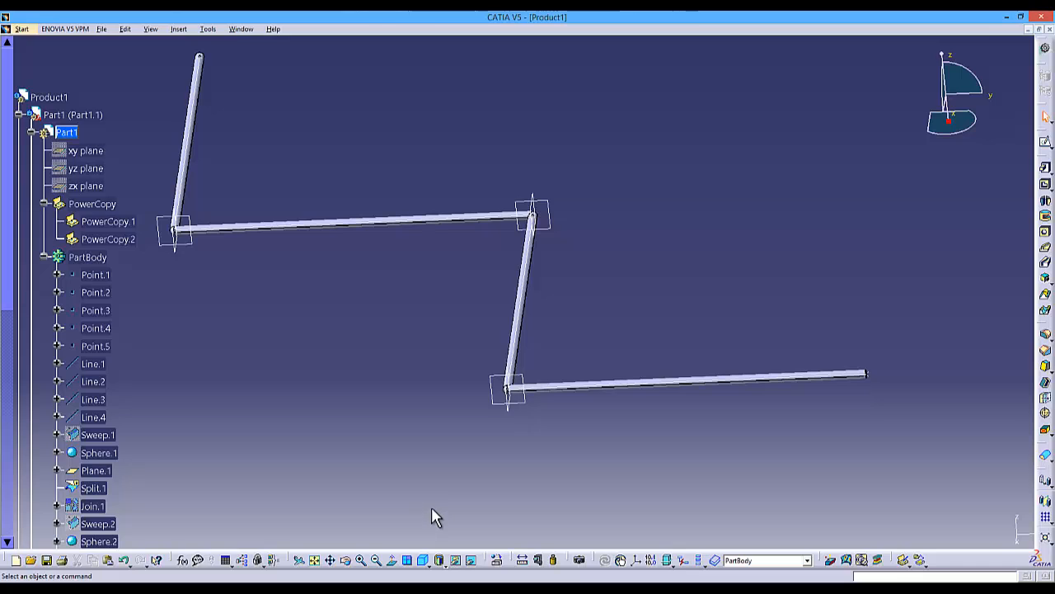
pyautogui.click(443, 561)
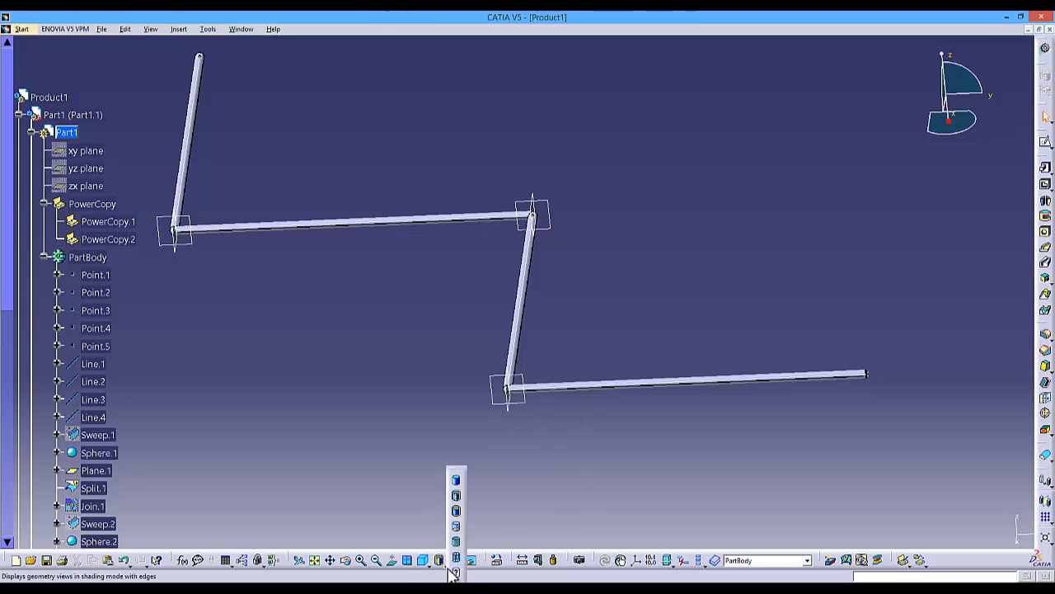
pyautogui.click(460, 546)
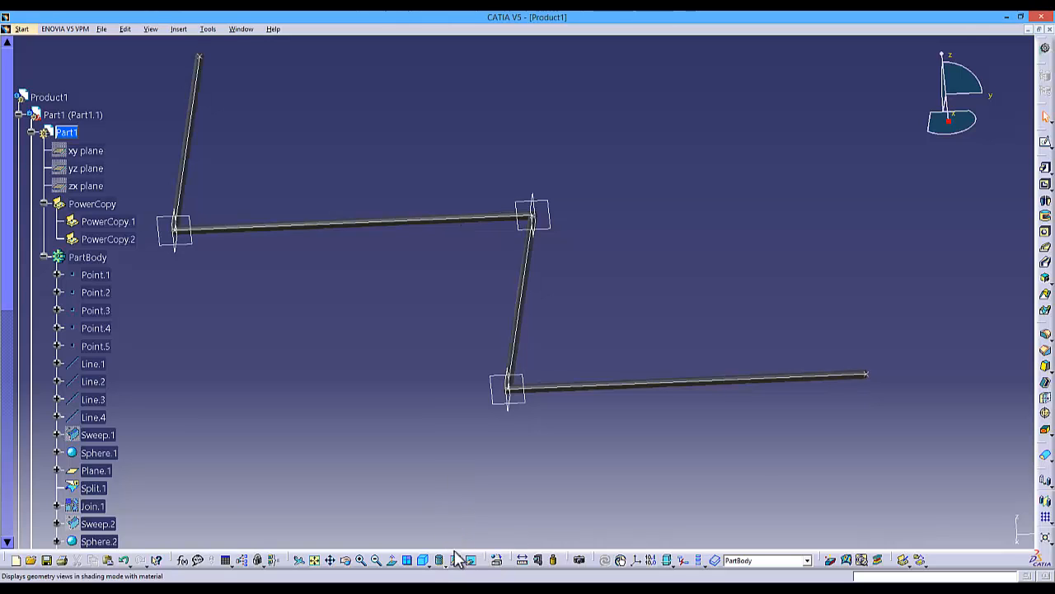
pyautogui.click(440, 560)
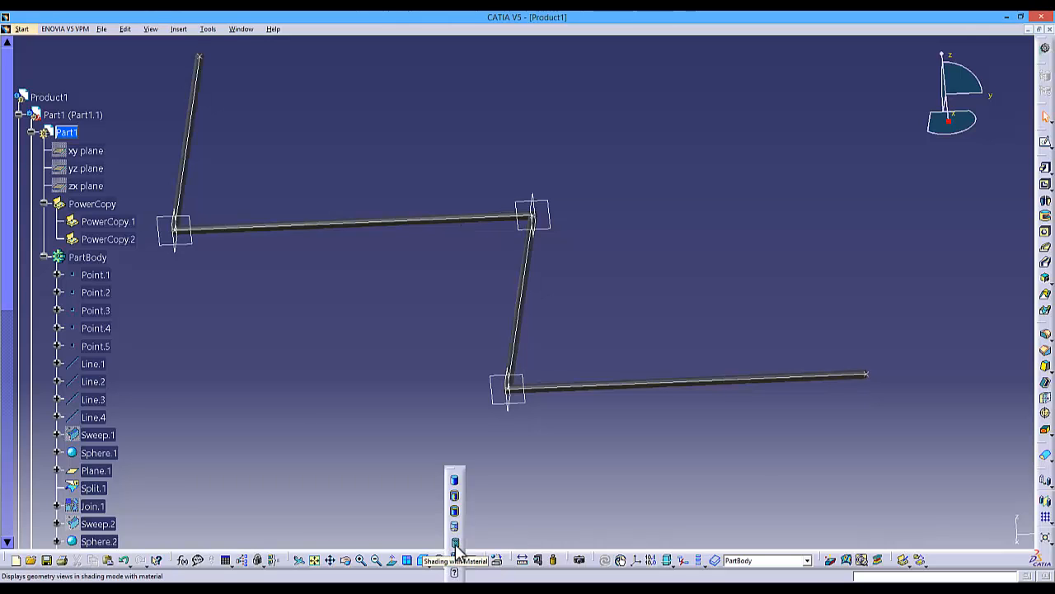
pyautogui.click(454, 544)
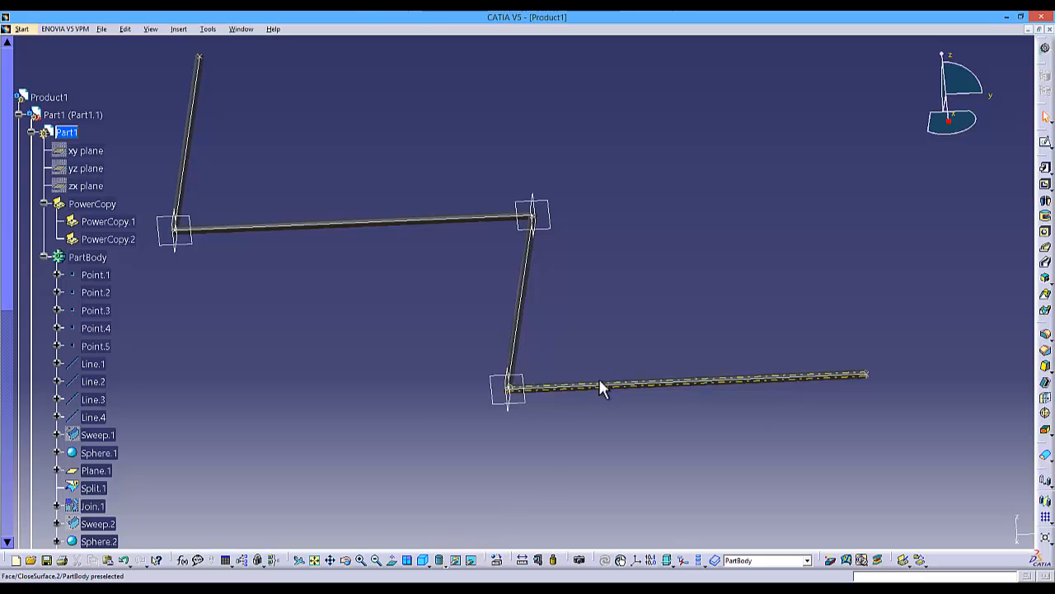
# Step: Start a Generative Structural Analysis of the steel tube with a Static Analysis case
pyautogui.moveTo(590, 423); pyautogui.dragTo(523, 357, button='middle')
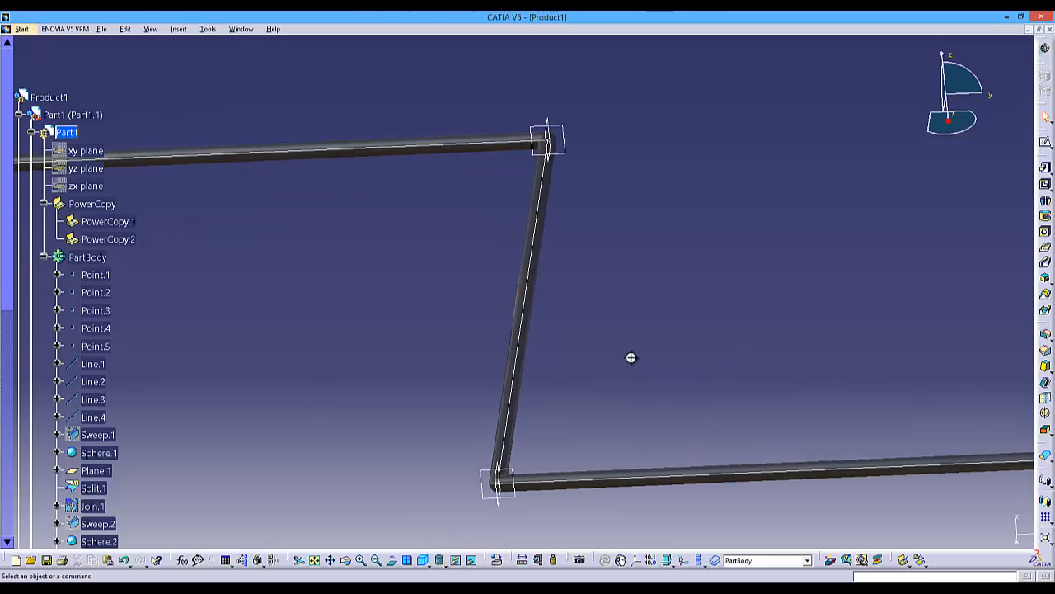
pyautogui.moveTo(631, 357); pyautogui.dragTo(638, 426, button='middle')
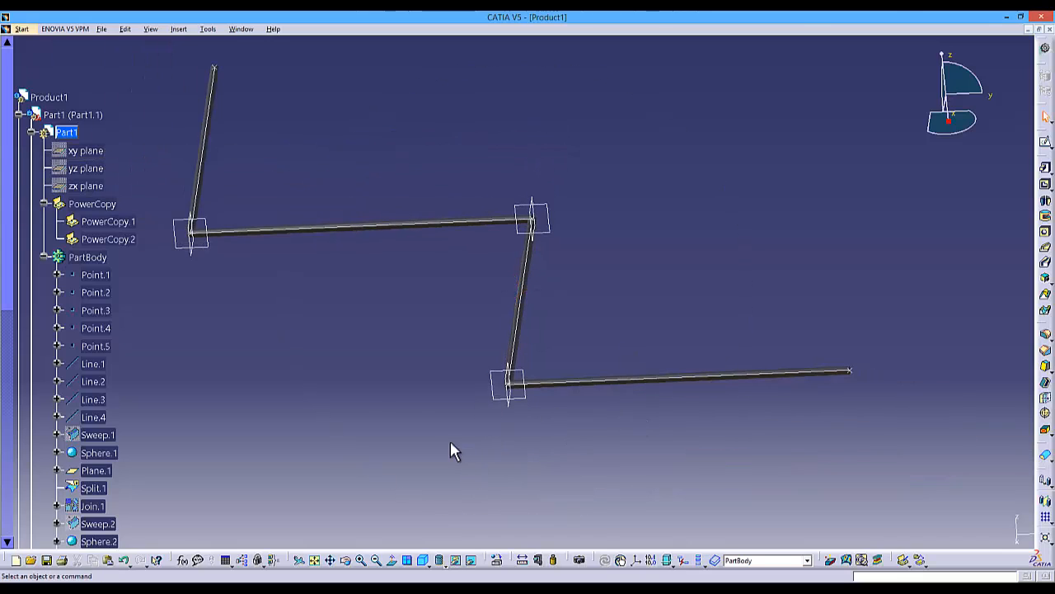
pyautogui.scroll(-3, 229, 324)
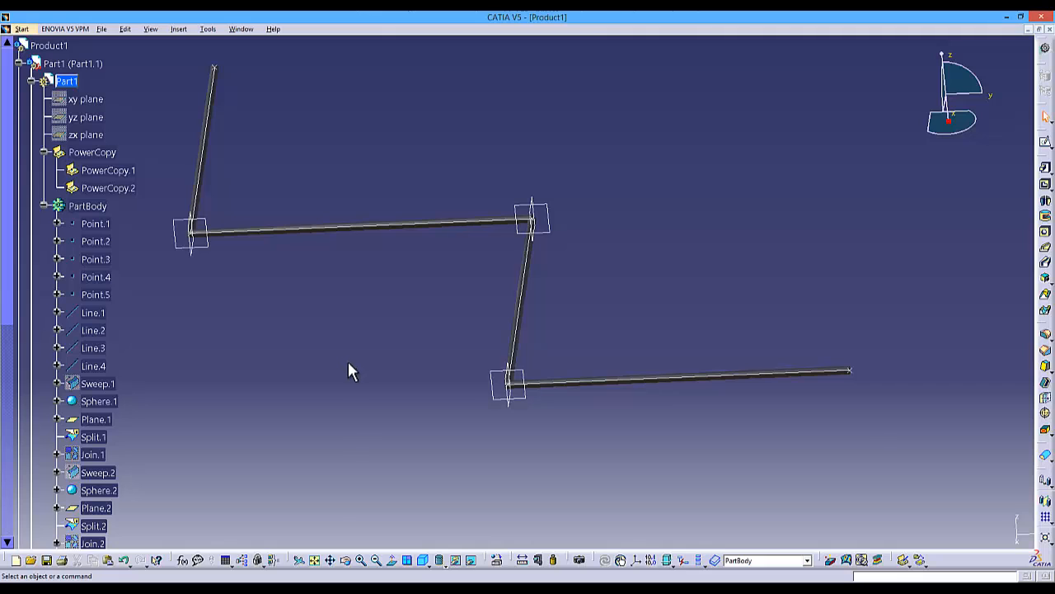
pyautogui.moveTo(348, 361); pyautogui.dragTo(495, 372, button='middle')
pyautogui.click(21, 29)
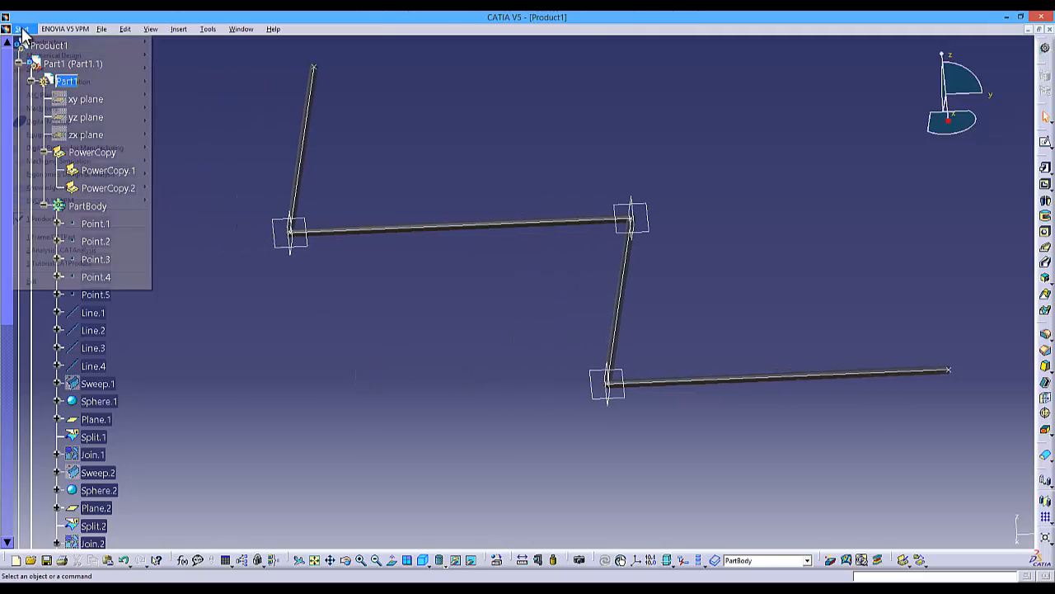
pyautogui.moveTo(82, 88)
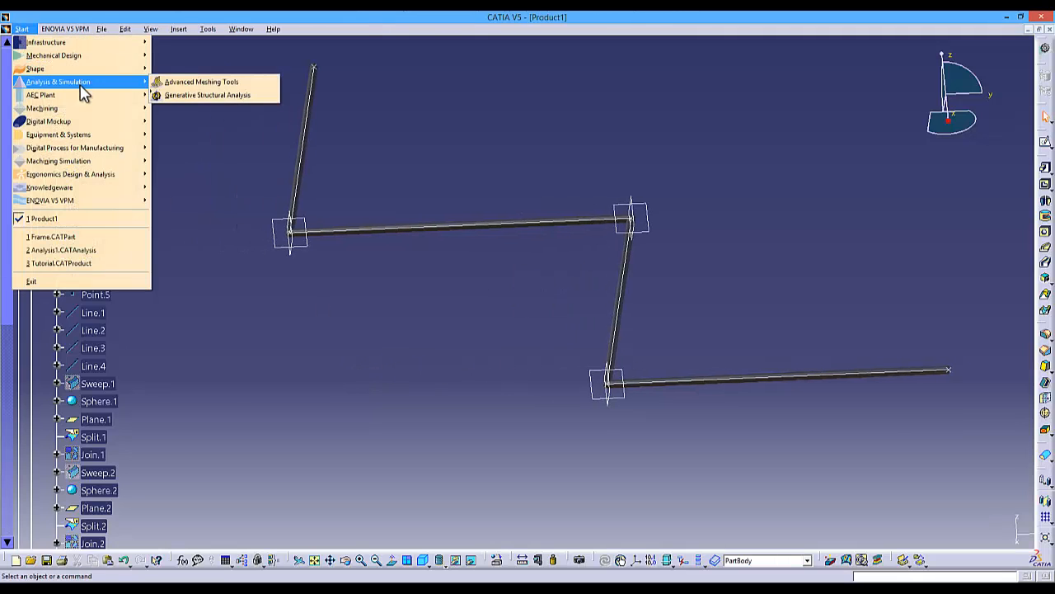
pyautogui.click(200, 95)
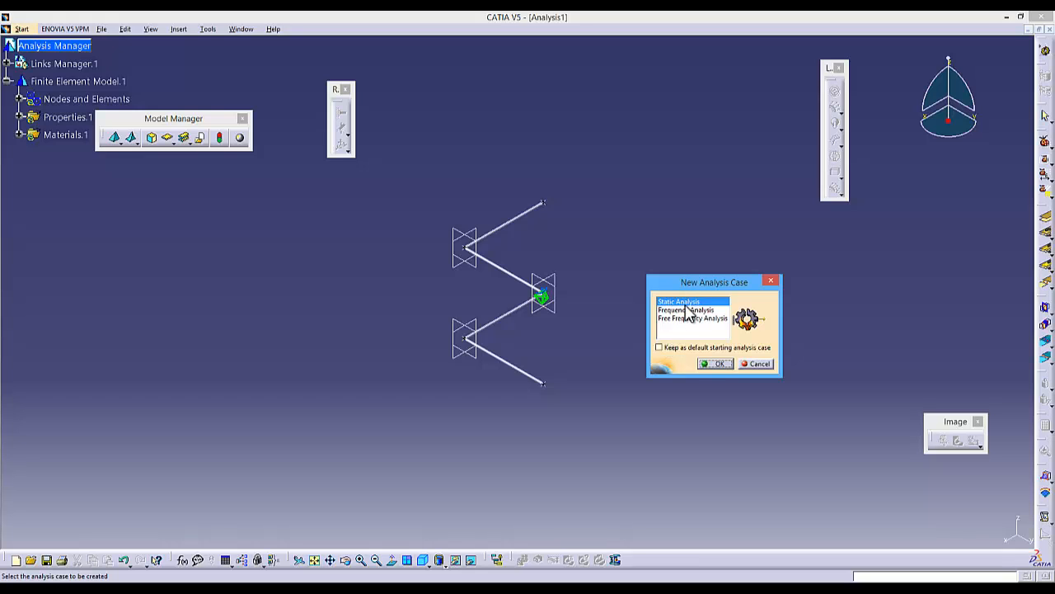
pyautogui.click(717, 363)
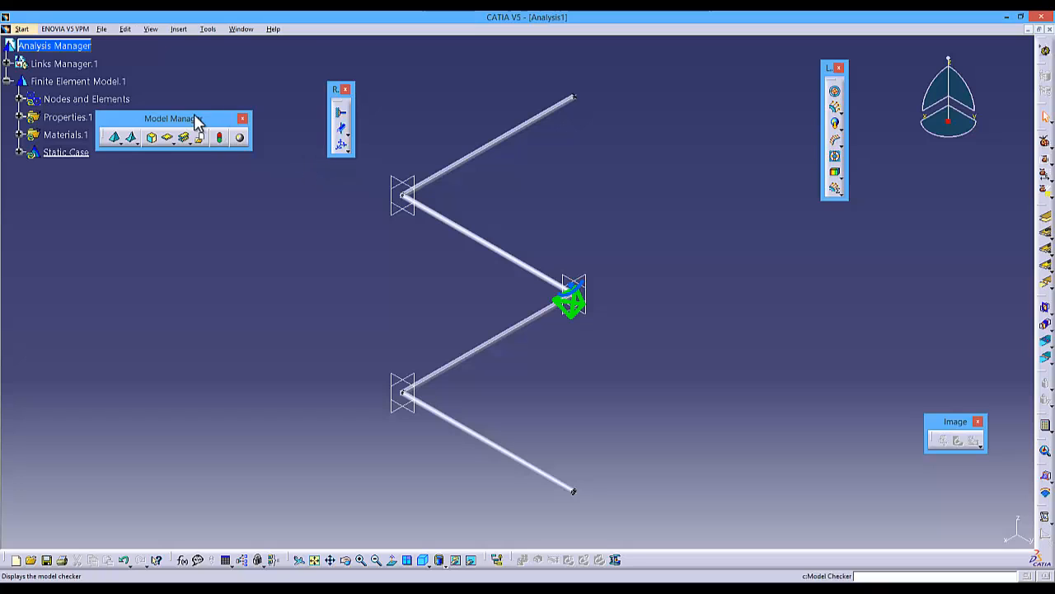
# Step: Move the floating Model Manager and restraint toolbars clear of the specification tree and the tube
pyautogui.moveTo(198, 119); pyautogui.dragTo(145, 259)
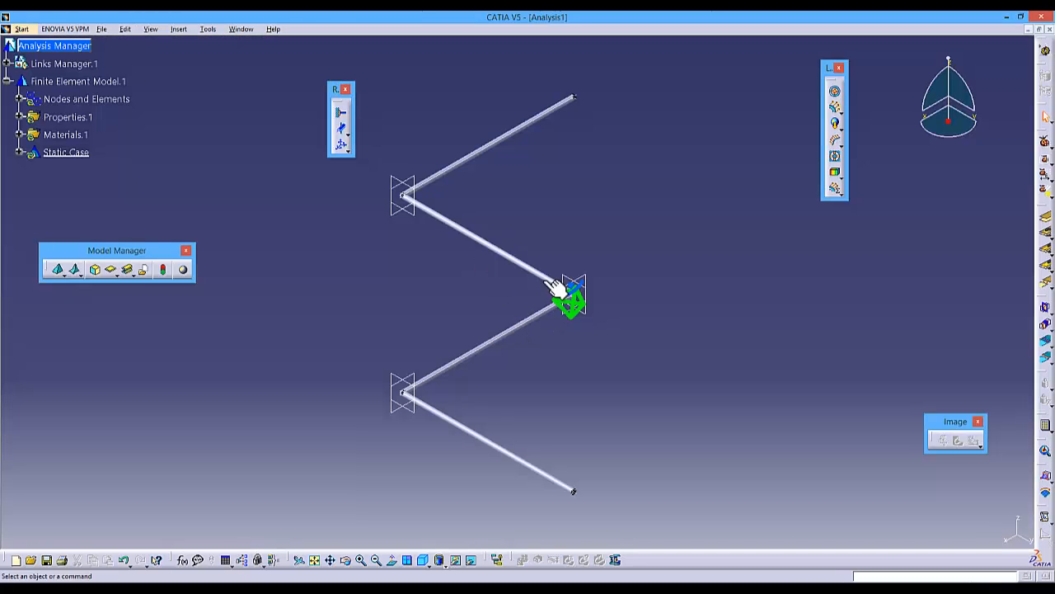
pyautogui.click(583, 323)
pyautogui.moveTo(577, 323); pyautogui.dragTo(614, 326, button='middle')
pyautogui.click(632, 353)
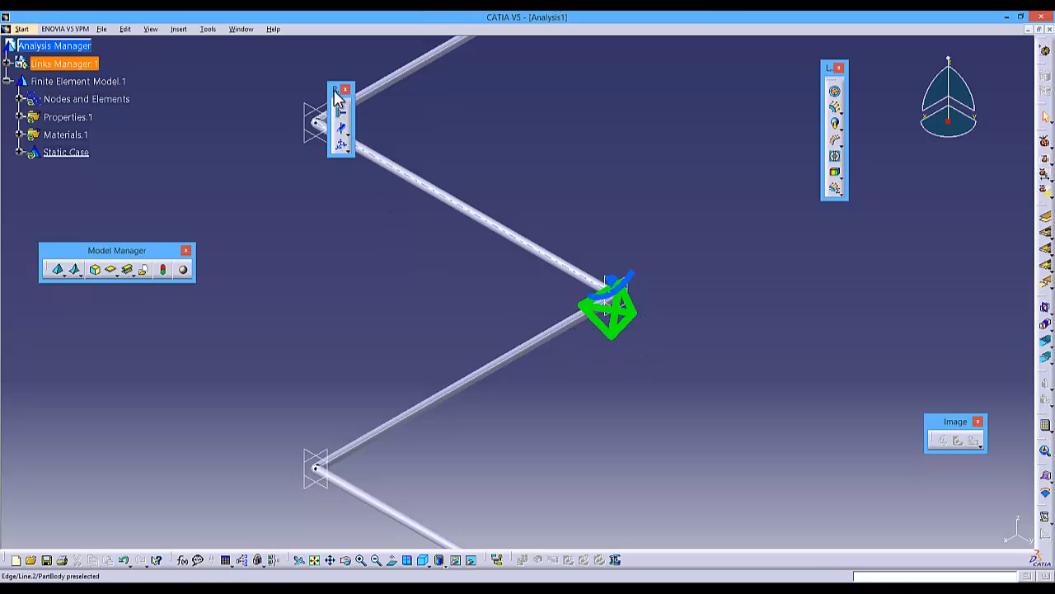
pyautogui.moveTo(336, 88); pyautogui.dragTo(122, 353)
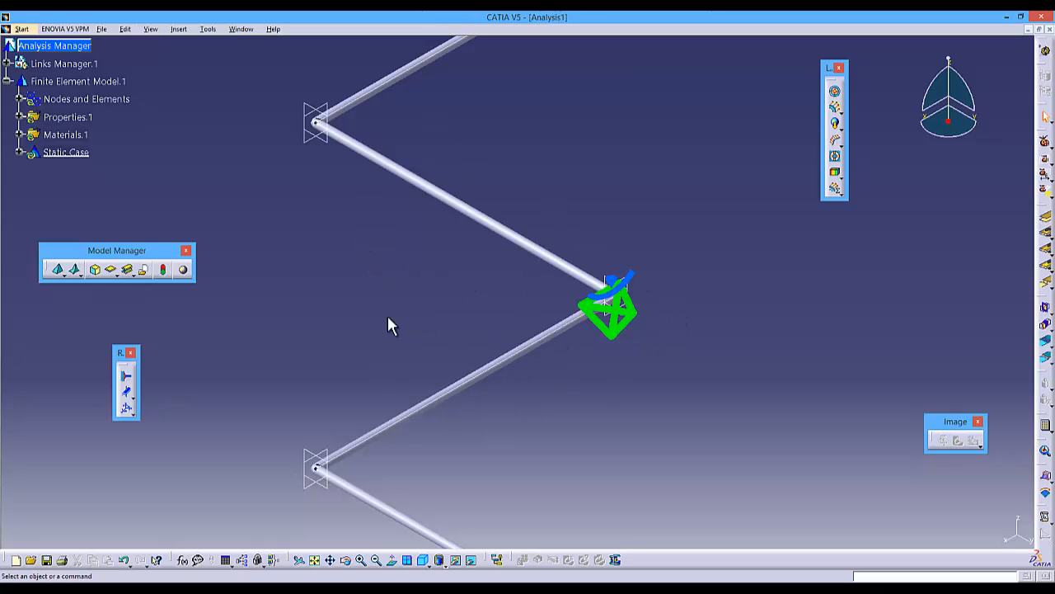
pyautogui.keyDown('ctrl'); pyautogui.moveTo(378, 304); pyautogui.dragTo(404, 367, button='middle'); pyautogui.keyUp('ctrl')
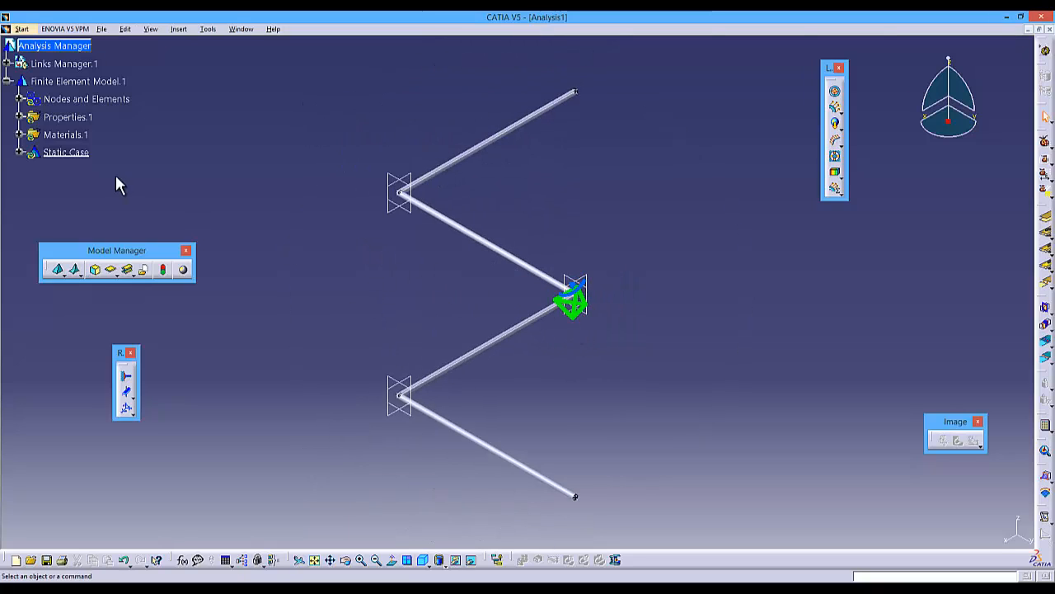
# Step: Delete the default OCTREE Tetrahedron Mesh.1 of Part1.1 and 3D Property.1 from the finite element model
pyautogui.click(19, 116)
pyautogui.moveTo(110, 250); pyautogui.dragTo(148, 301)
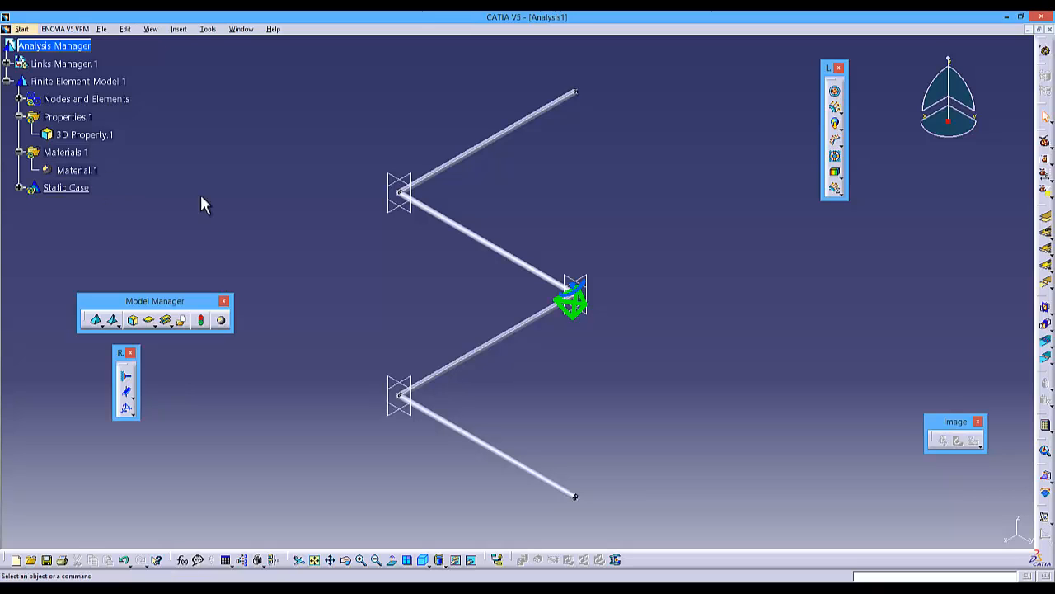
pyautogui.click(581, 317)
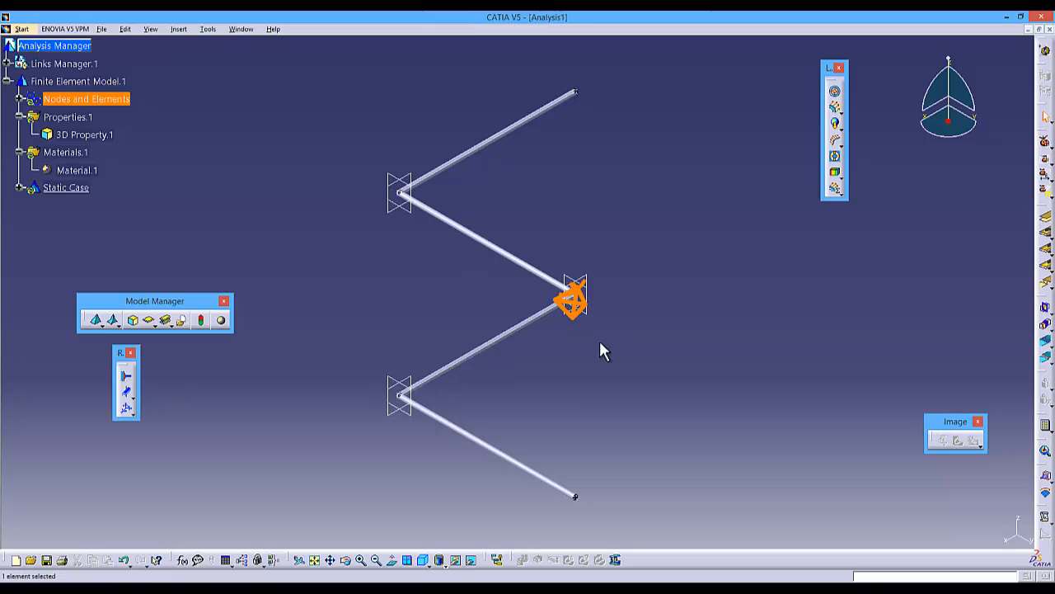
pyautogui.click(598, 345)
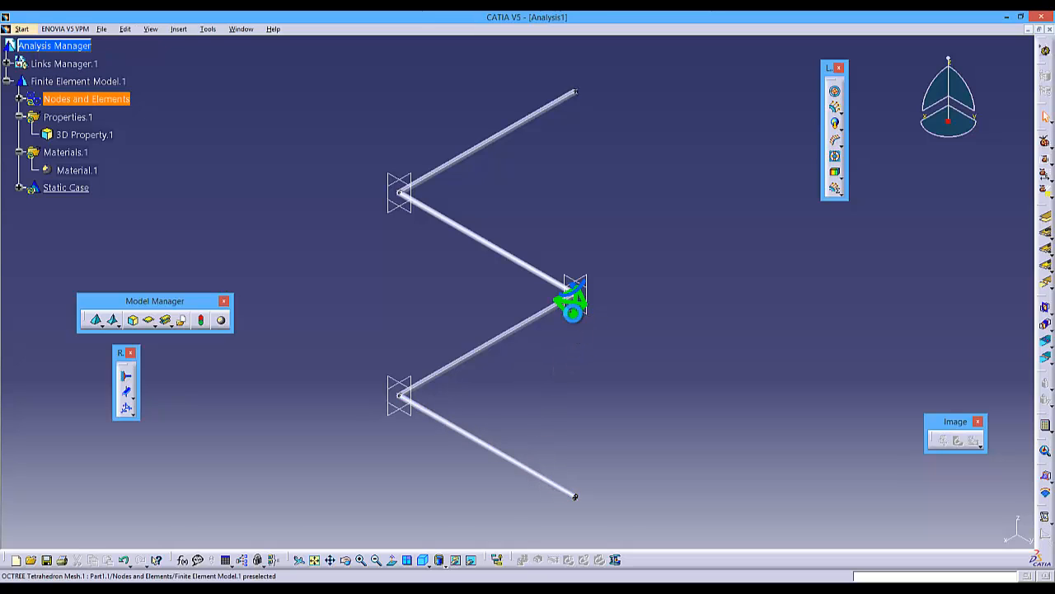
pyautogui.click(574, 306)
pyautogui.rightClick(575, 314)
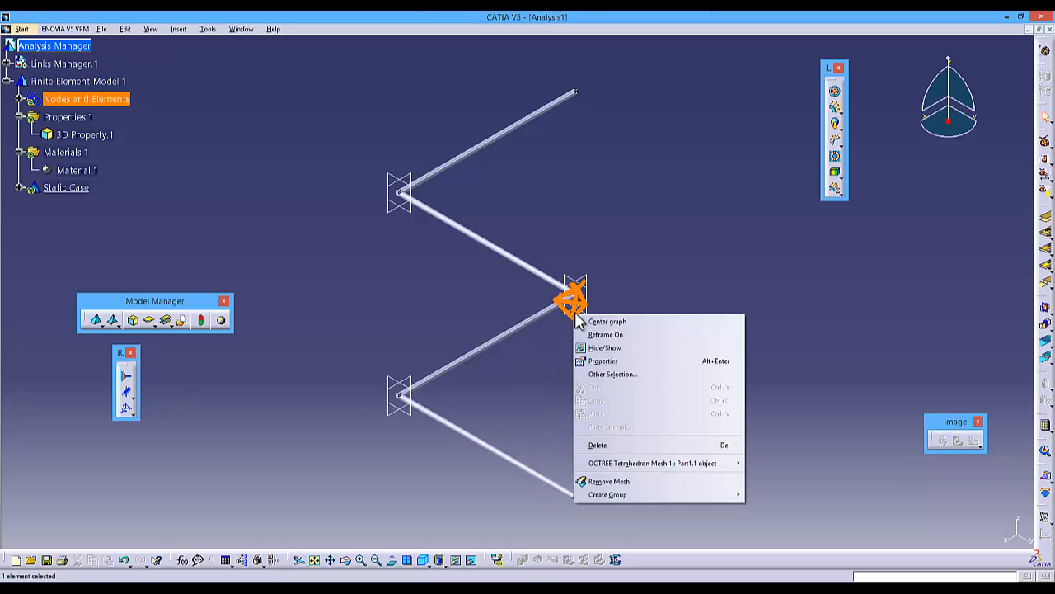
pyautogui.click(602, 445)
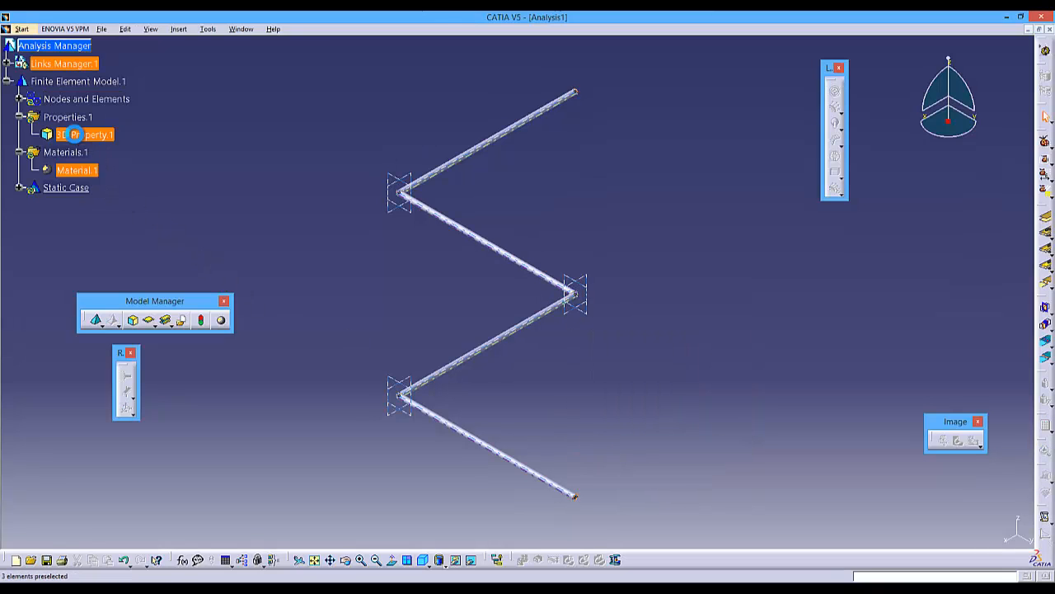
pyautogui.rightClick(74, 135)
pyautogui.click(104, 265)
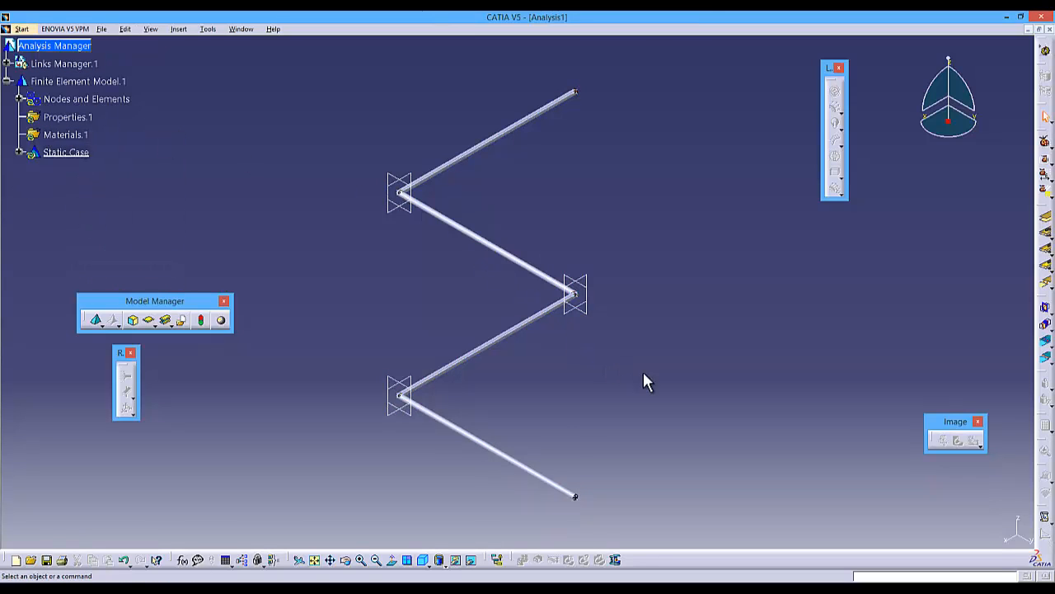
# Step: Mesh the zigzag tube with a linear Octree Triangle mesh, size 0.807 in and absolute sag 0.081 in
pyautogui.moveTo(645, 382); pyautogui.dragTo(649, 331, button='middle')
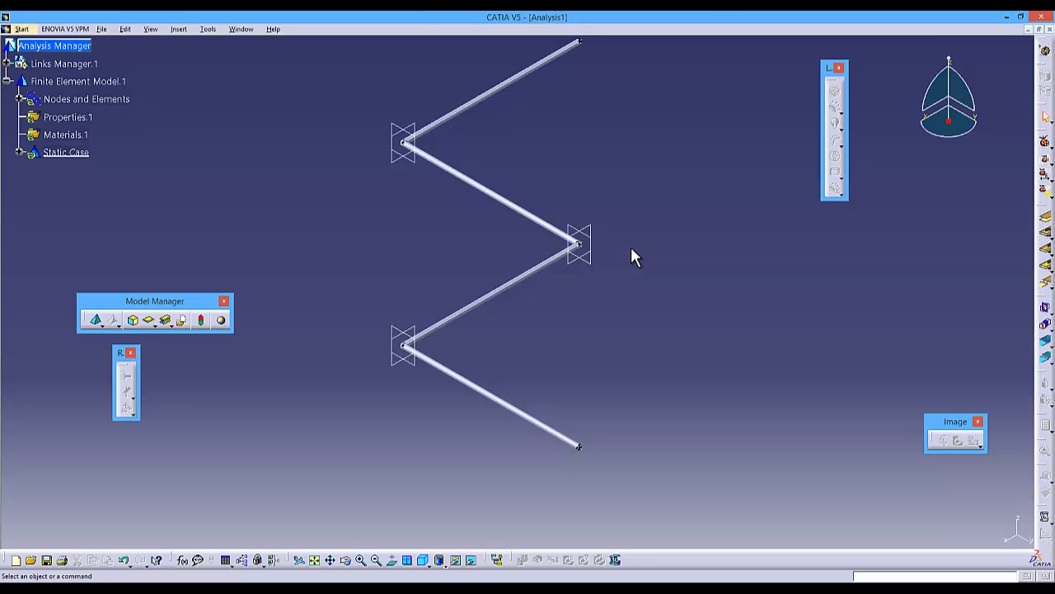
pyautogui.moveTo(139, 301); pyautogui.dragTo(170, 229)
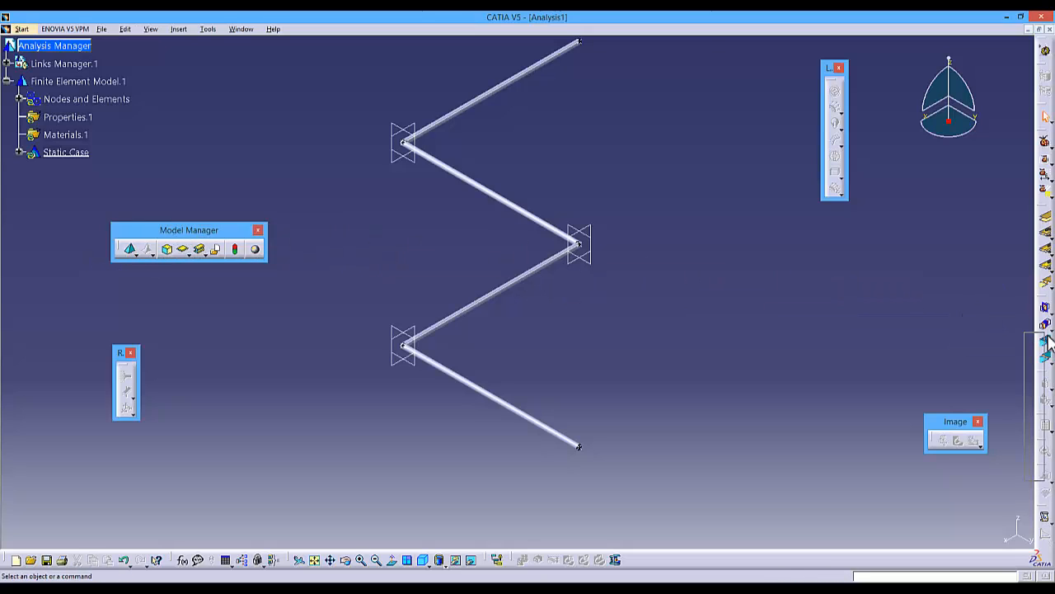
pyautogui.moveTo(181, 230)
pyautogui.mouseDown()
pyautogui.moveTo(194, 230)
pyautogui.moveTo(173, 230)
pyautogui.mouseUp()
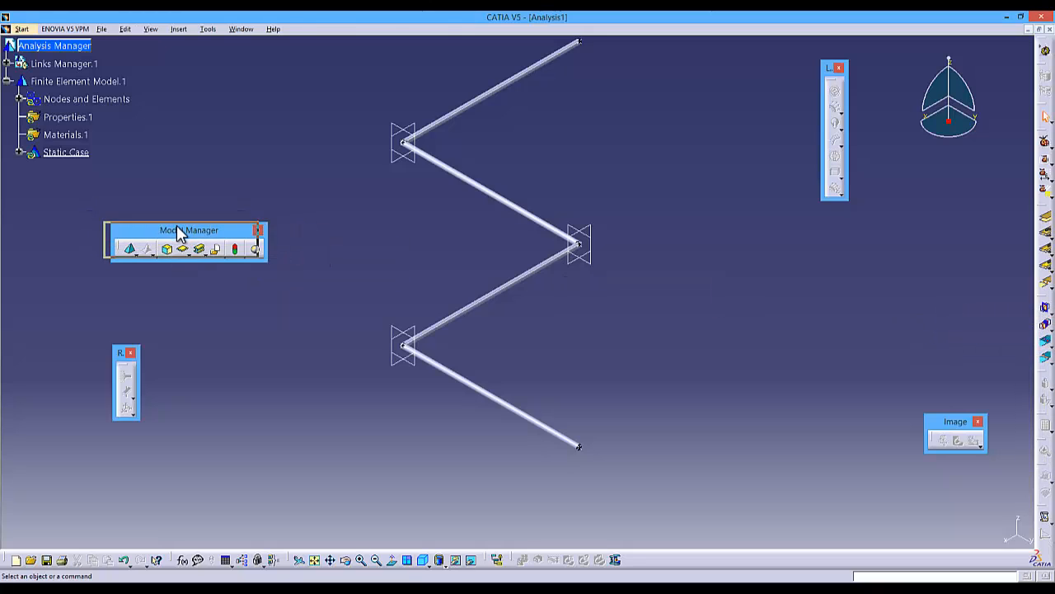
pyautogui.click(130, 257)
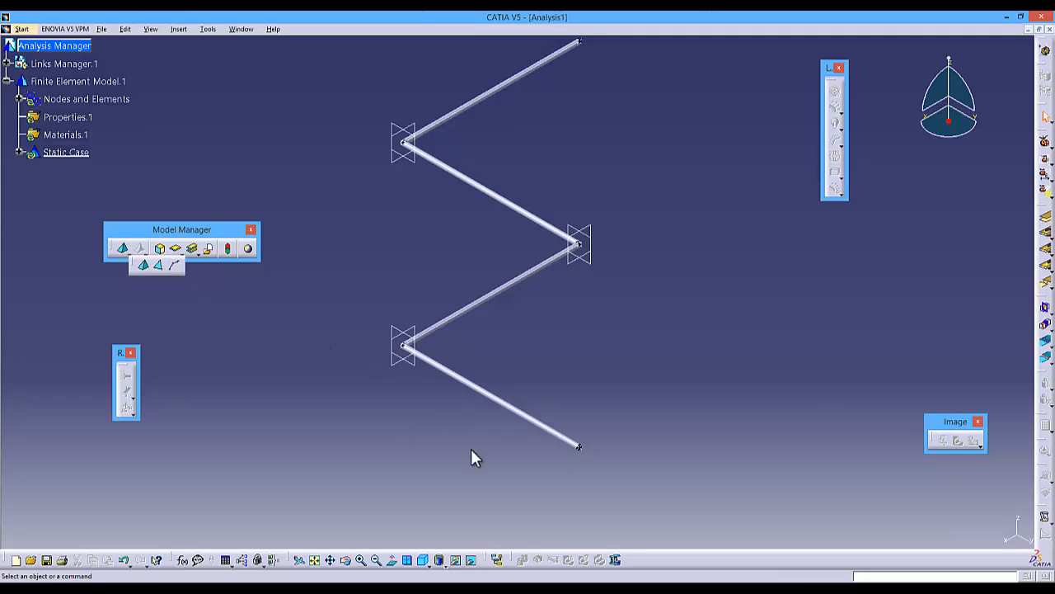
pyautogui.click(178, 347)
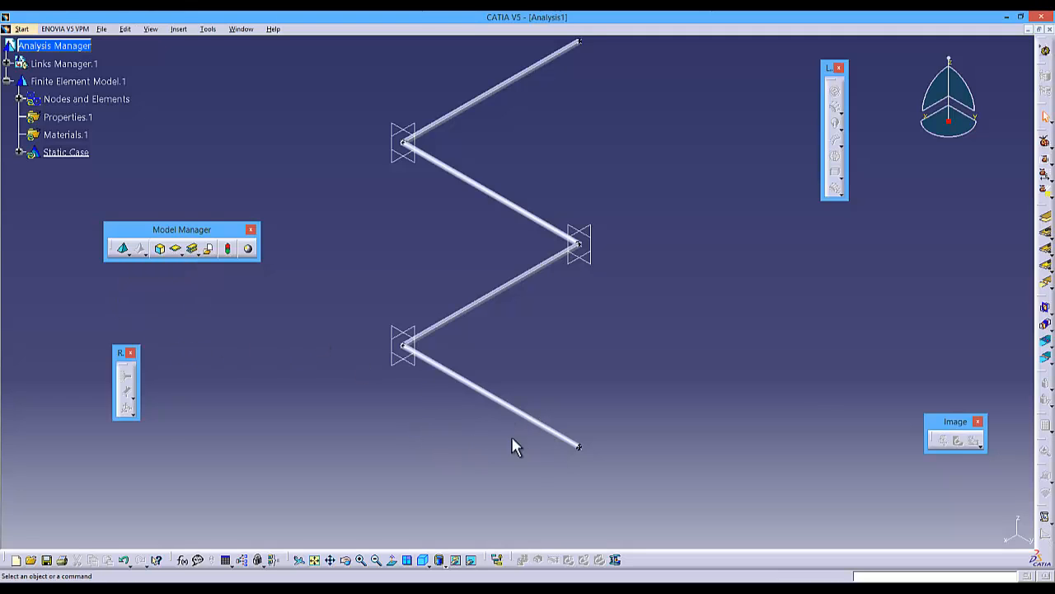
pyautogui.click(129, 255)
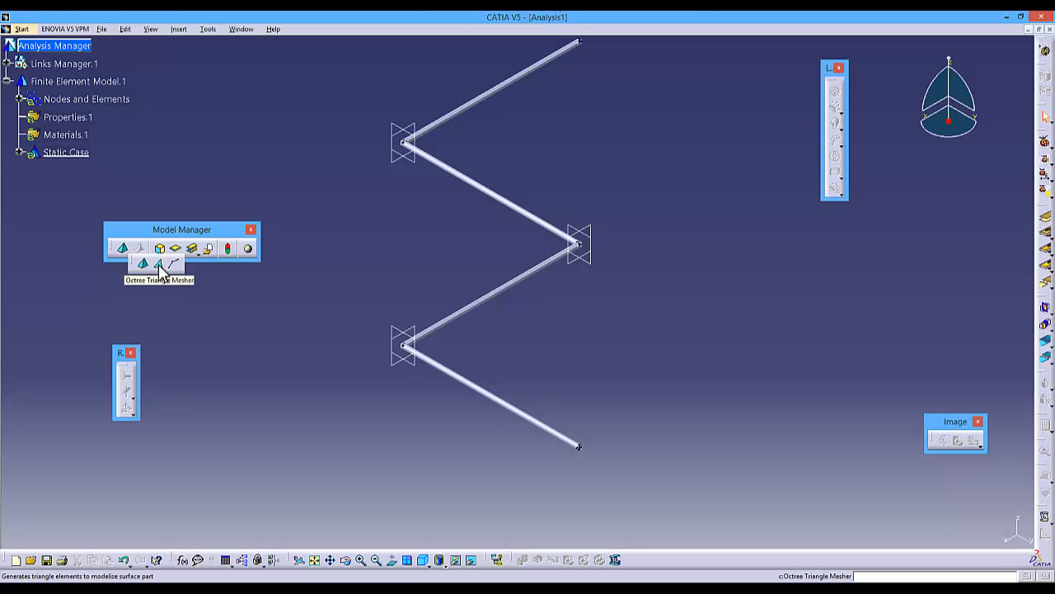
pyautogui.click(158, 264)
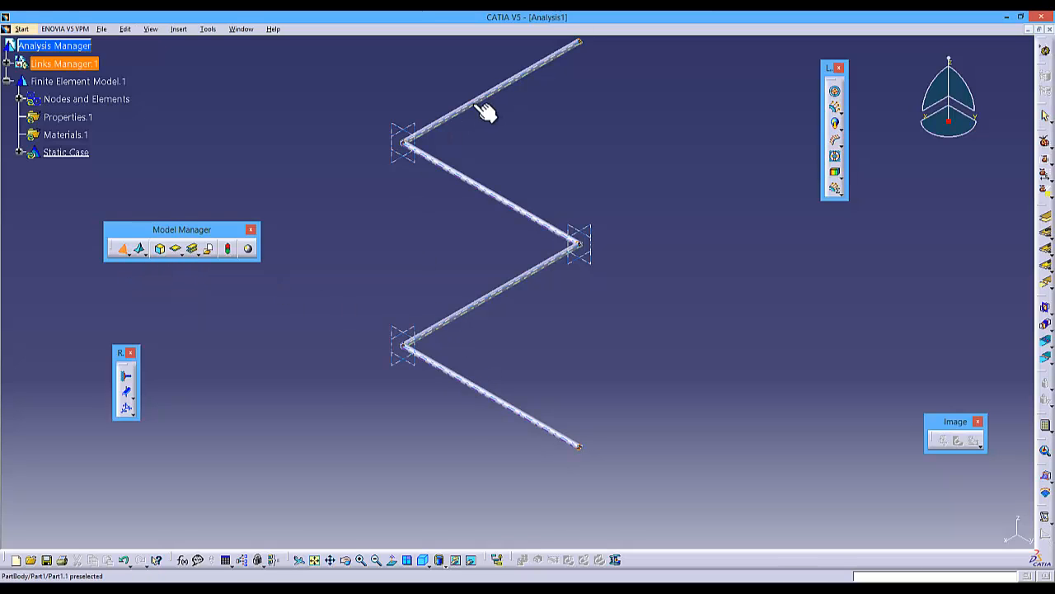
pyautogui.click(478, 386)
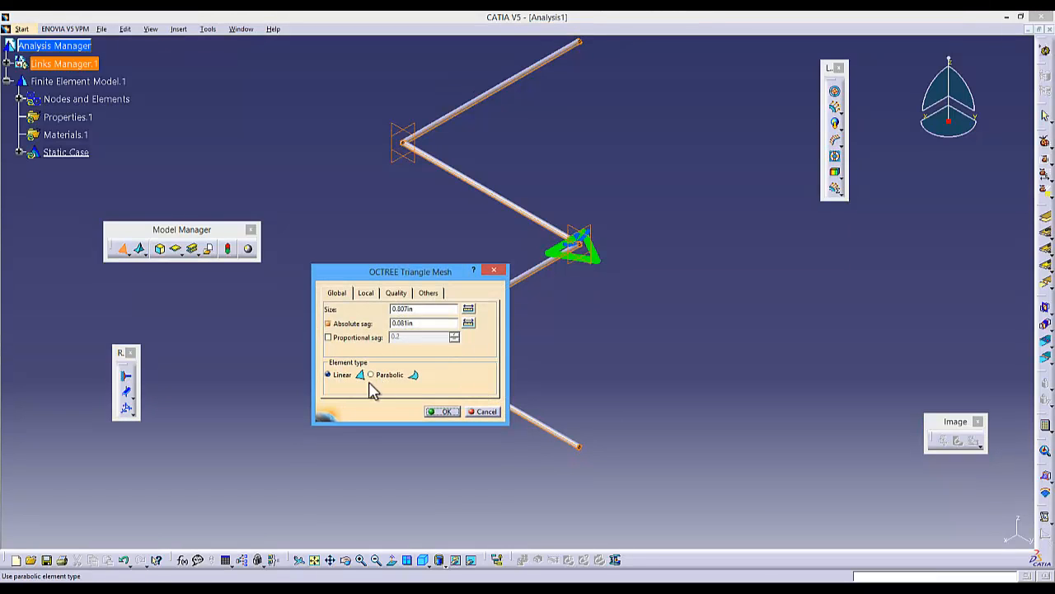
pyautogui.moveTo(412, 272); pyautogui.dragTo(308, 303)
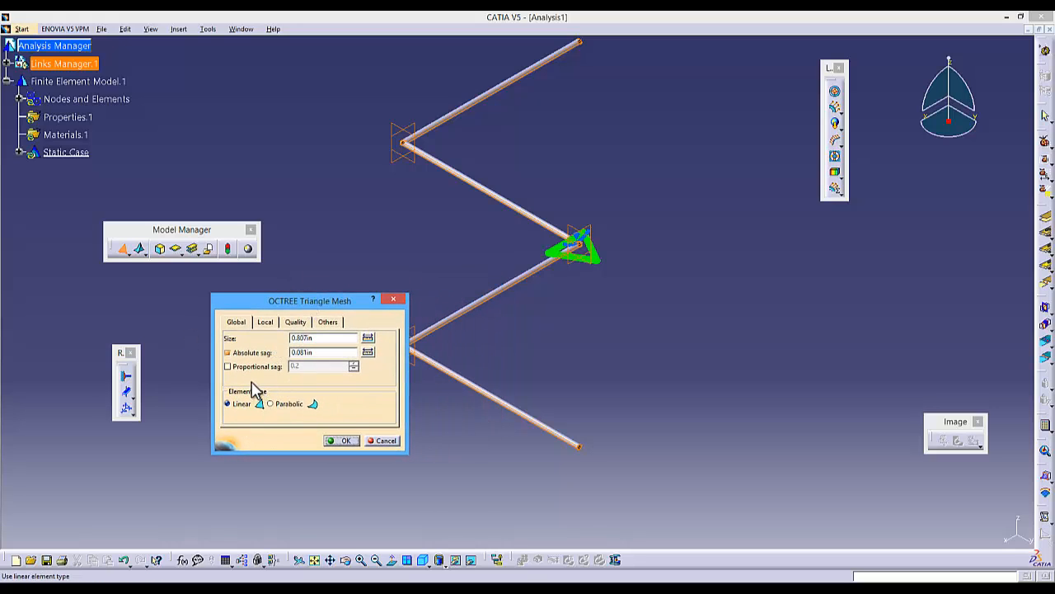
pyautogui.click(343, 441)
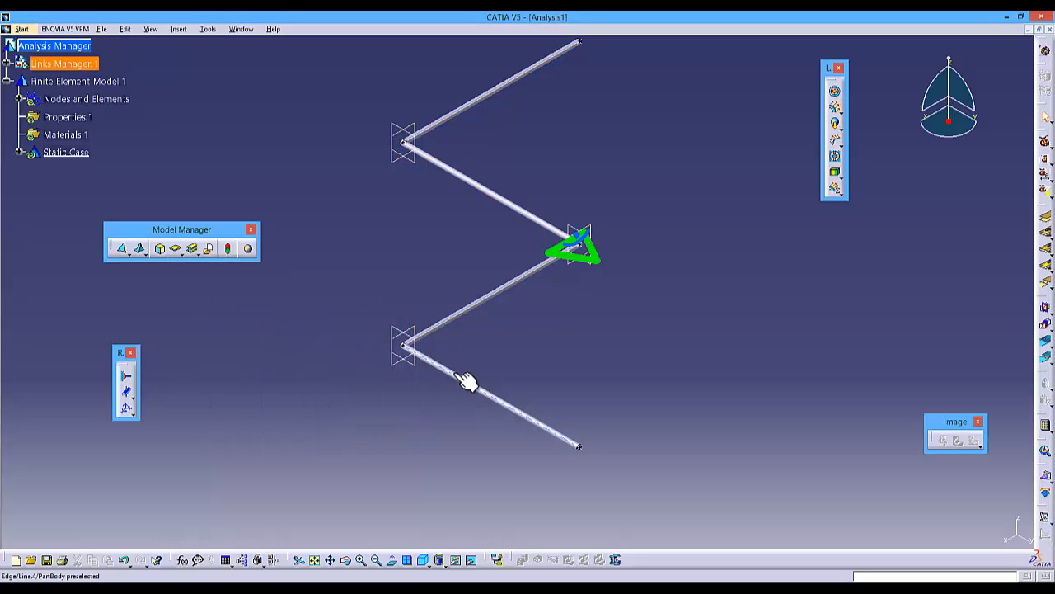
# Step: Update the mesh and display the mesh visualization of Nodes and Elements to inspect the triangles along the zigzag tube
pyautogui.click(31, 99)
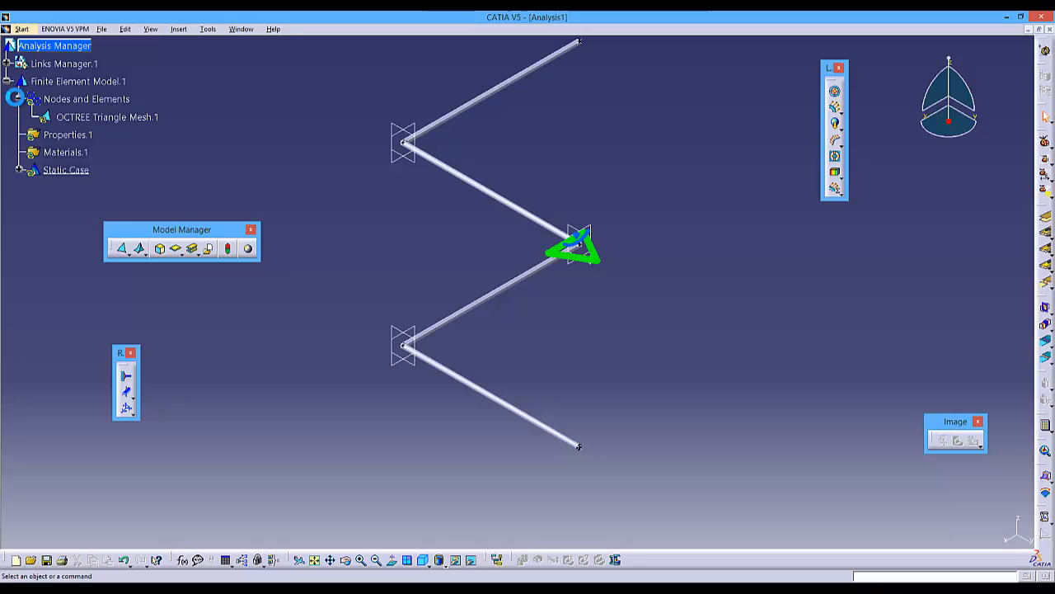
pyautogui.moveTo(172, 228); pyautogui.dragTo(224, 279)
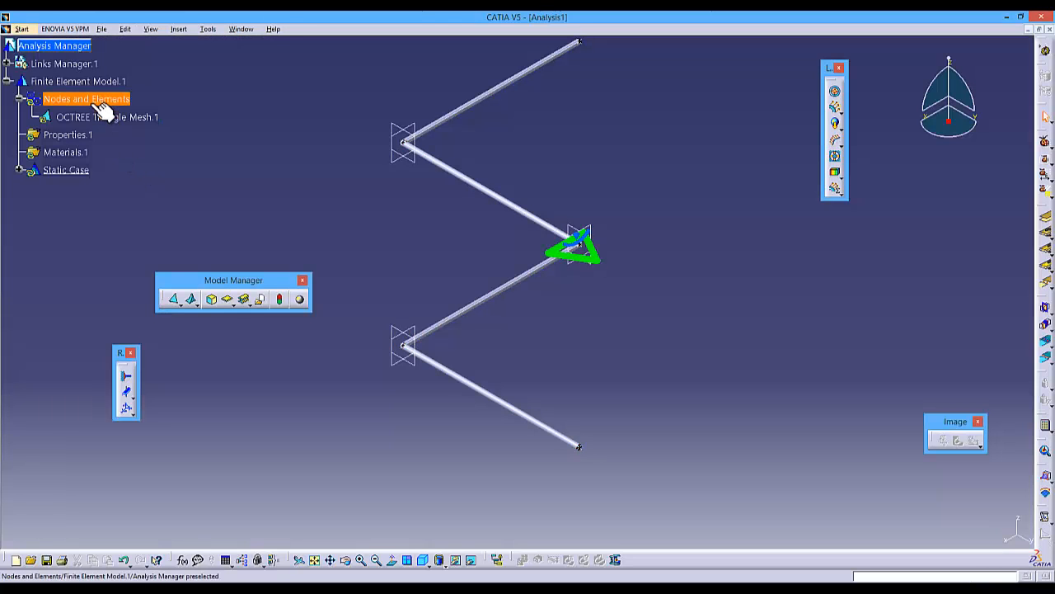
pyautogui.rightClick(86, 102)
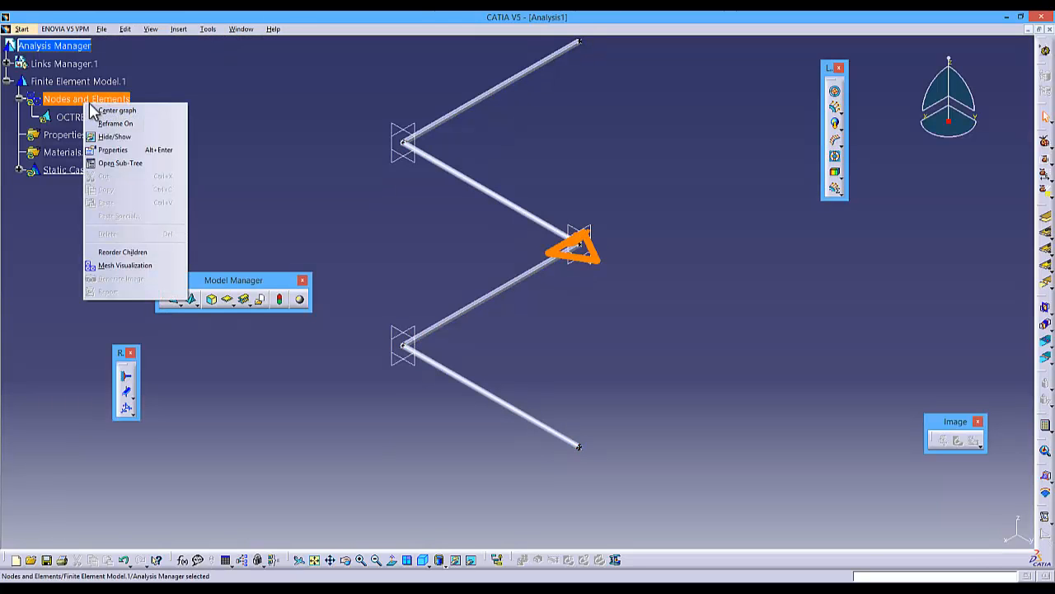
pyautogui.click(131, 264)
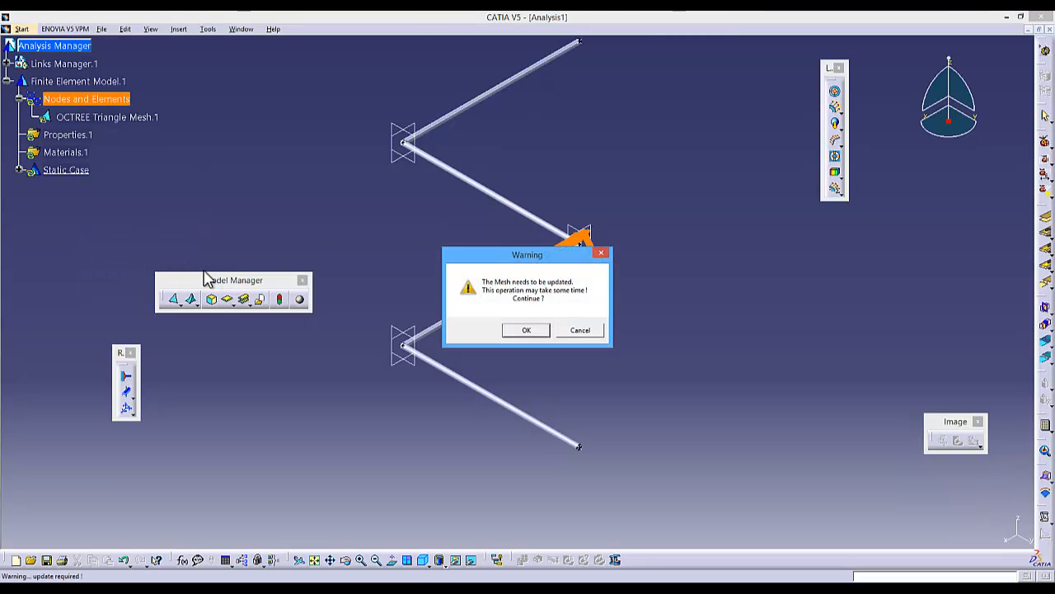
pyautogui.click(526, 332)
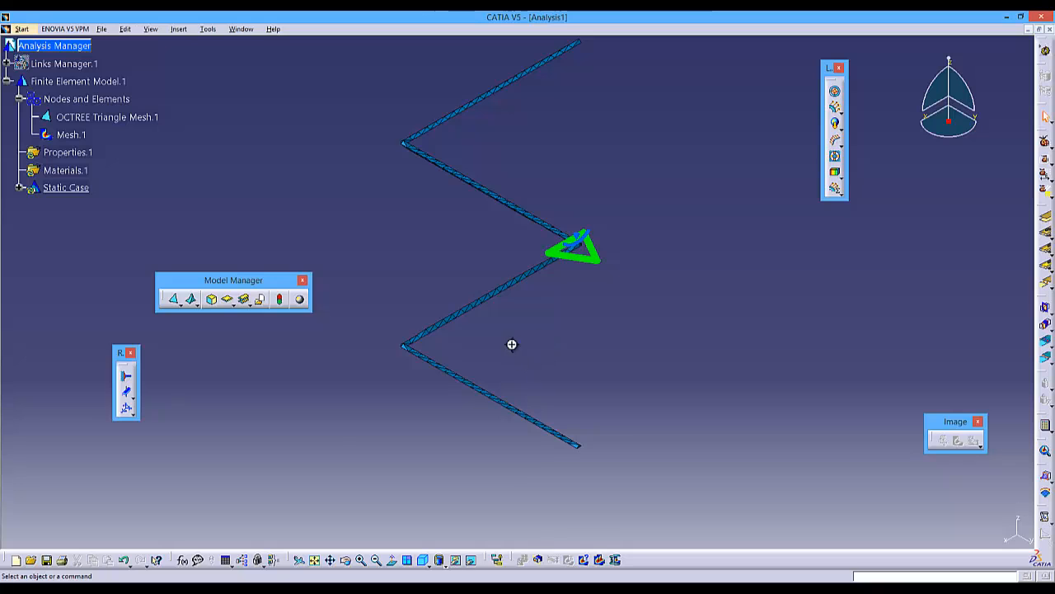
pyautogui.moveTo(512, 345); pyautogui.dragTo(493, 203, button='middle')
pyautogui.moveTo(490, 390); pyautogui.dragTo(488, 259, button='middle')
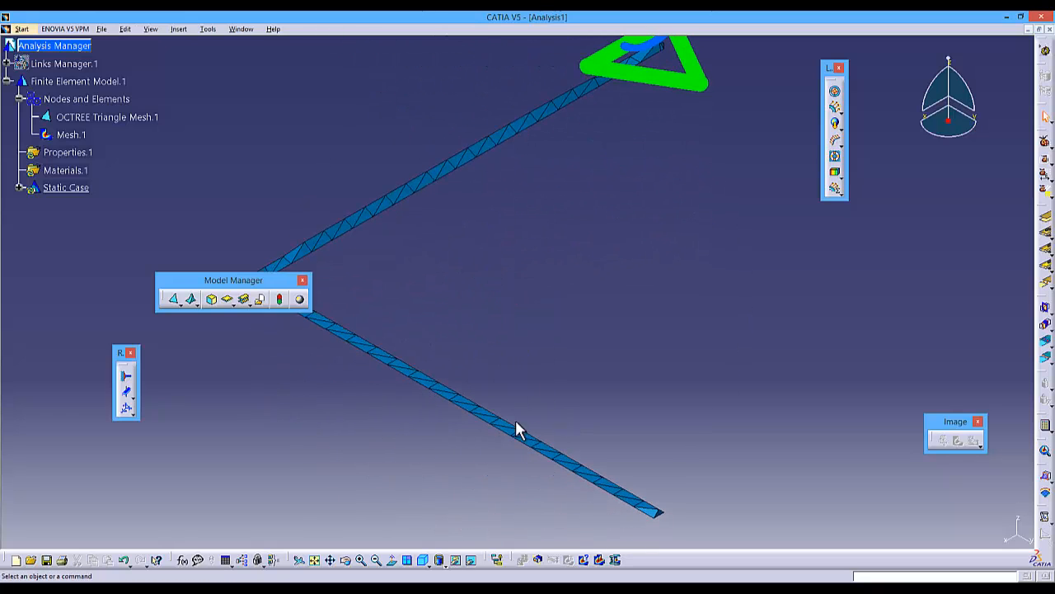
pyautogui.moveTo(516, 370); pyautogui.dragTo(542, 383, button='middle')
pyautogui.moveTo(582, 326); pyautogui.dragTo(579, 355, button='middle')
pyautogui.moveTo(230, 280); pyautogui.dragTo(210, 278)
pyautogui.moveTo(594, 285); pyautogui.dragTo(623, 315, button='middle')
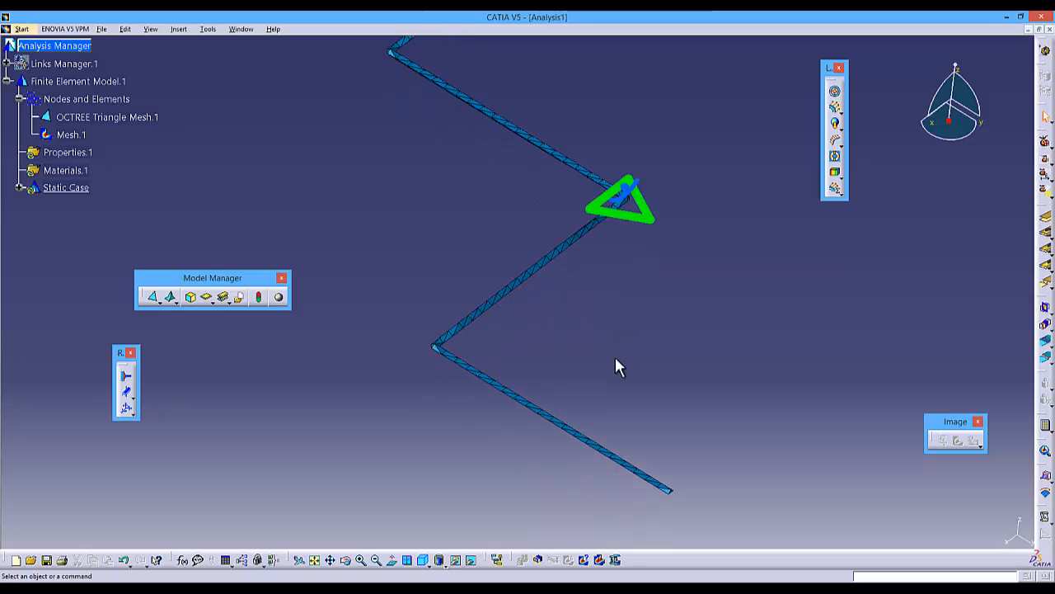
# Step: Deactivate the Mesh.1 image under Nodes and Elements
pyautogui.rightClick(66, 137)
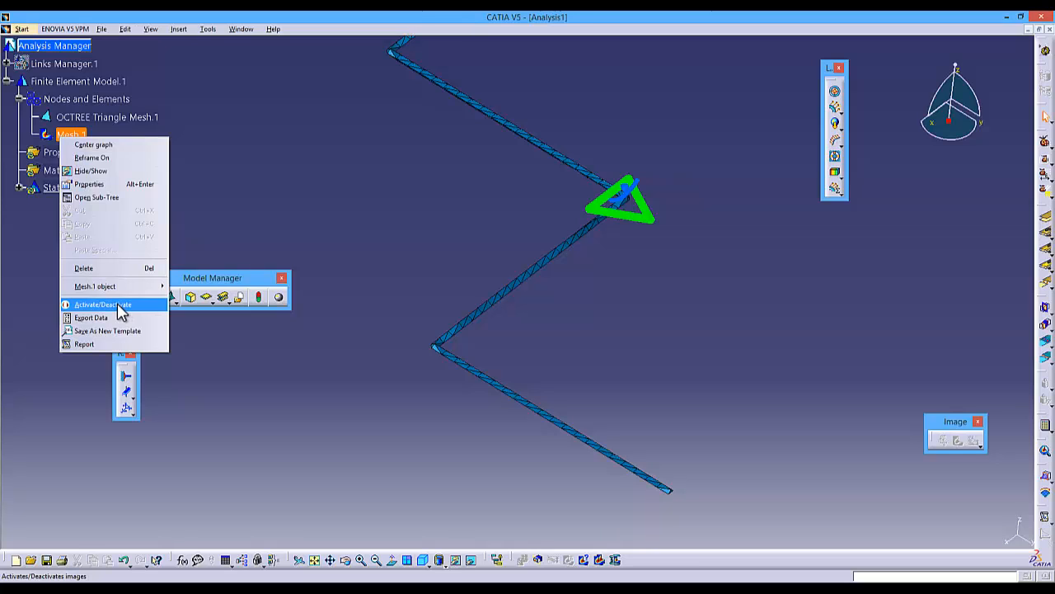
pyautogui.click(173, 170)
pyautogui.rightClick(76, 134)
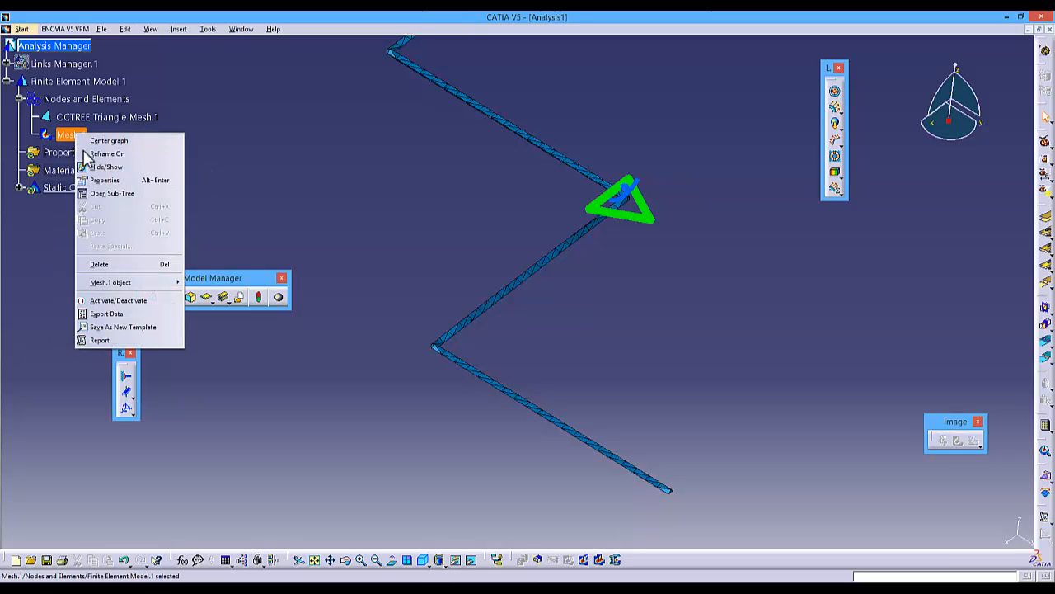
pyautogui.click(115, 301)
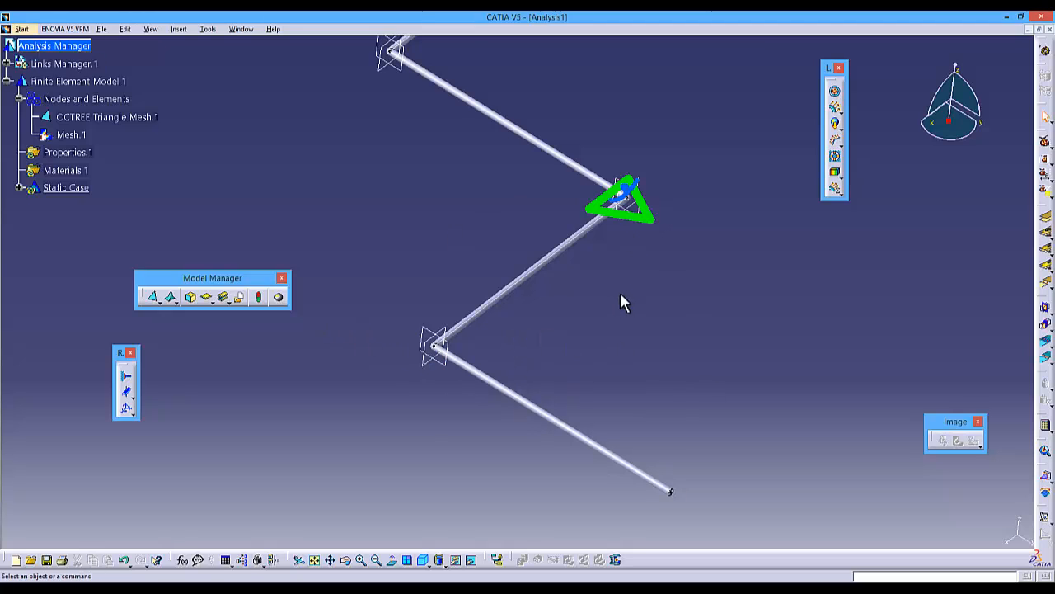
# Step: Create a 2D Property on the PartBody of Part1 with a thickness of 0.01 in and an offset of 0 in
pyautogui.moveTo(621, 296); pyautogui.dragTo(614, 368, button='middle')
pyautogui.moveTo(210, 280); pyautogui.dragTo(177, 255)
pyautogui.moveTo(622, 382); pyautogui.dragTo(507, 314, button='middle')
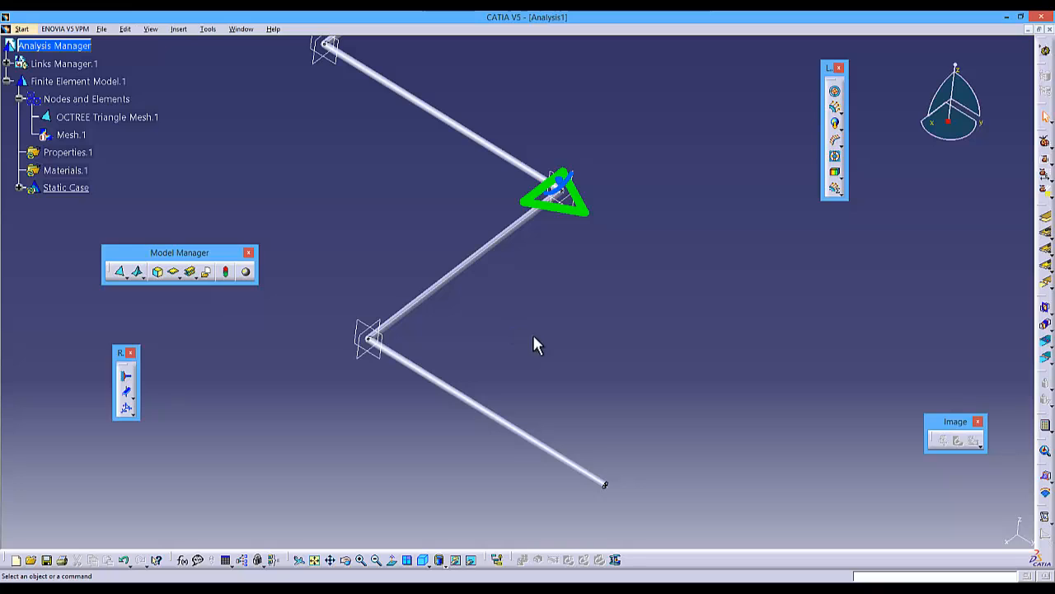
pyautogui.moveTo(637, 485)
pyautogui.mouseDown(button='middle')
pyautogui.moveTo(582, 483)
pyautogui.moveTo(528, 220)
pyautogui.moveTo(550, 263)
pyautogui.moveTo(504, 250)
pyautogui.moveTo(471, 212)
pyautogui.moveTo(583, 297)
pyautogui.moveTo(630, 305)
pyautogui.mouseUp(button='middle')
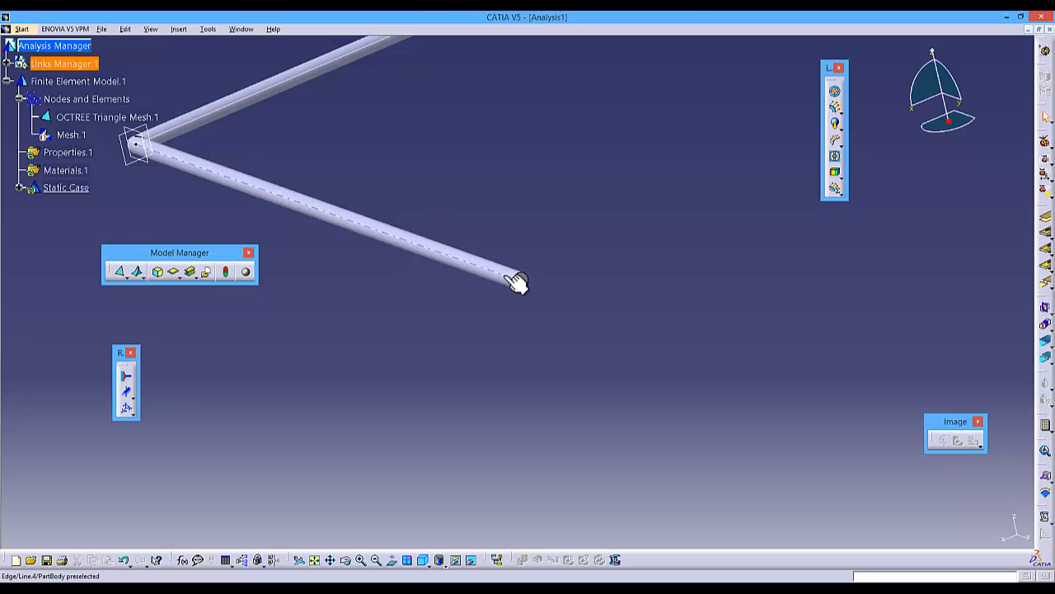
pyautogui.click(174, 274)
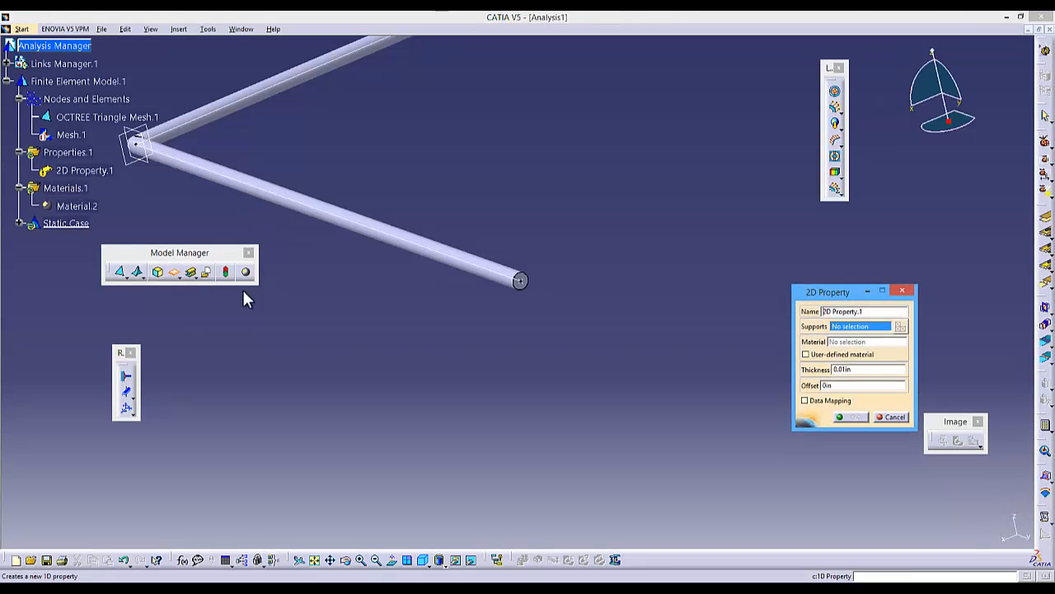
pyautogui.moveTo(173, 256); pyautogui.dragTo(191, 290)
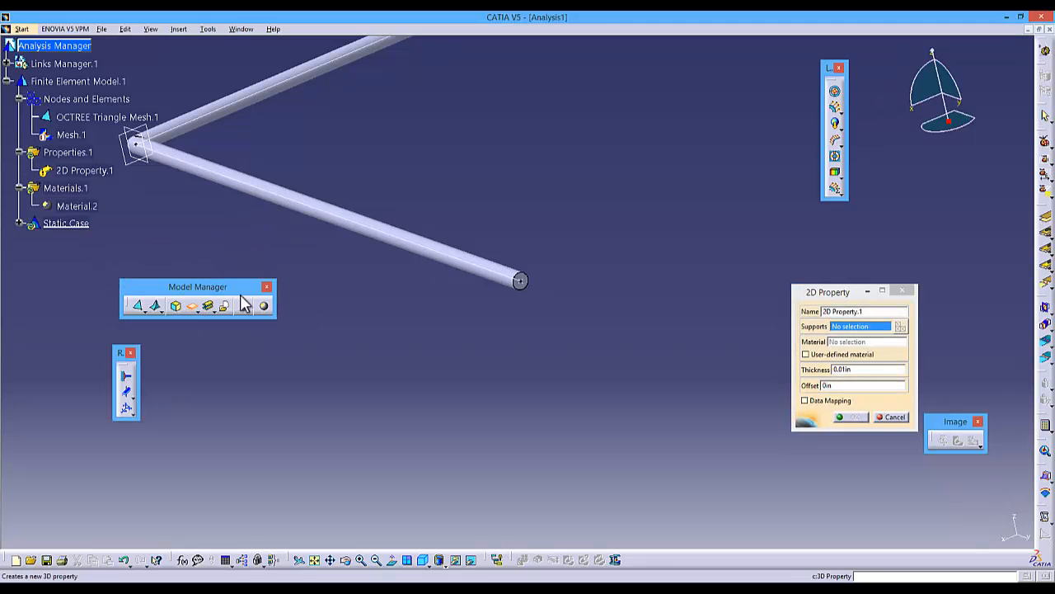
pyautogui.moveTo(371, 370); pyautogui.dragTo(540, 437, button='middle')
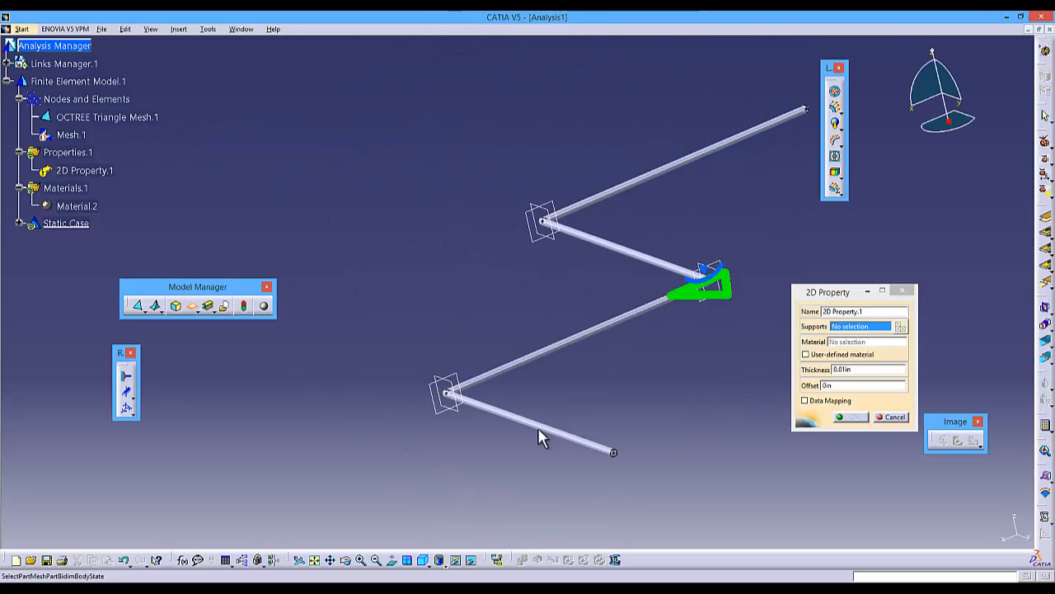
pyautogui.click(7, 63)
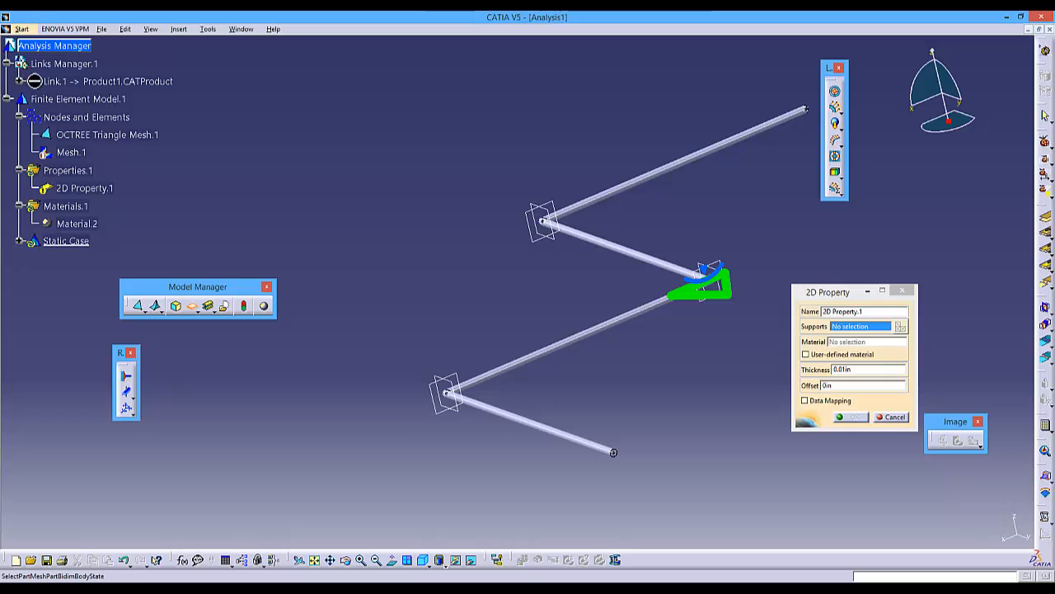
pyautogui.click(18, 81)
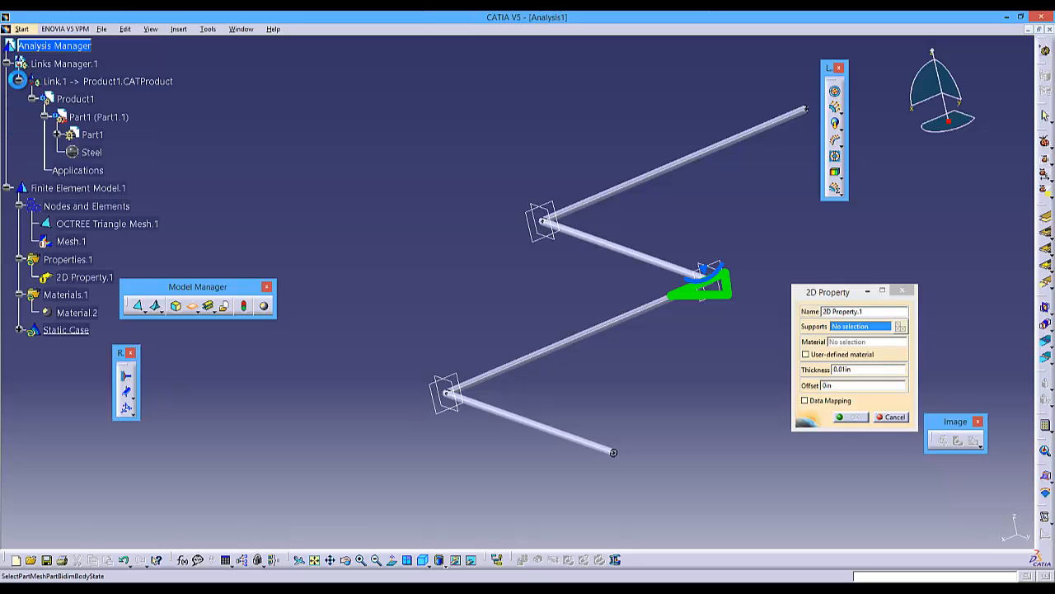
pyautogui.click(55, 134)
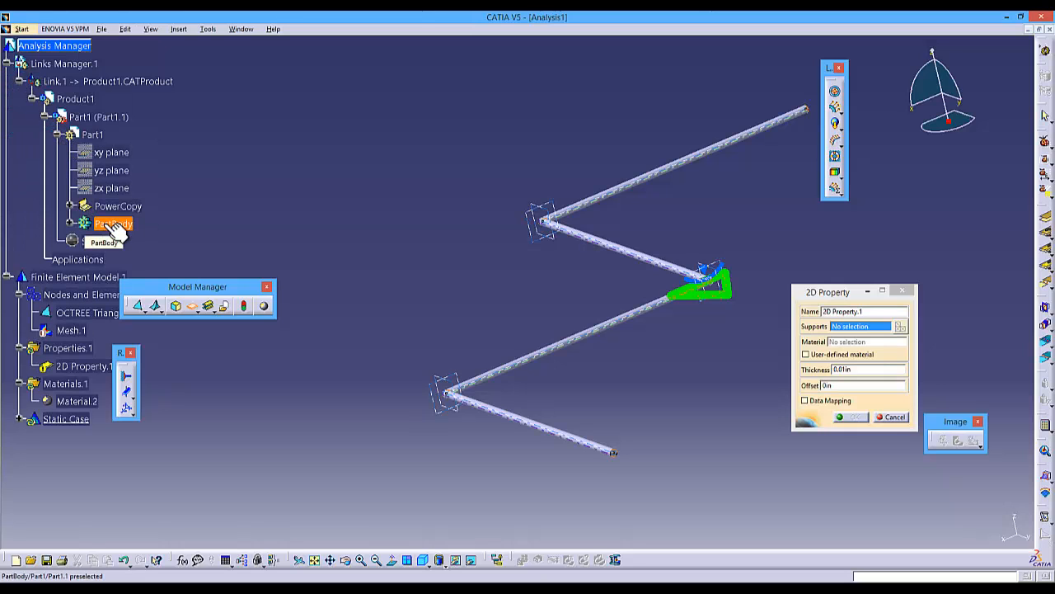
pyautogui.click(103, 224)
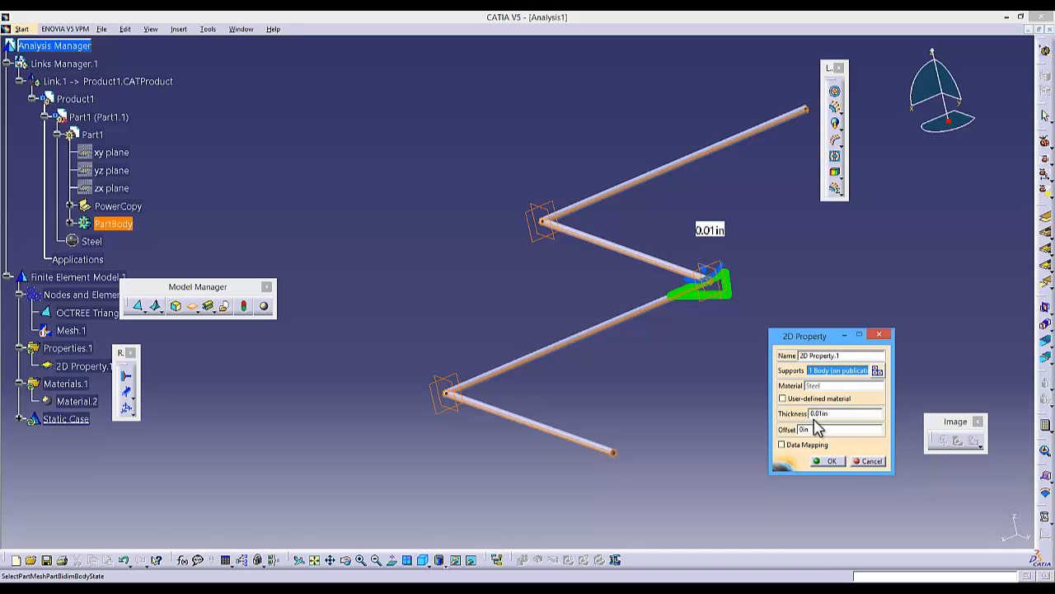
pyautogui.click(826, 461)
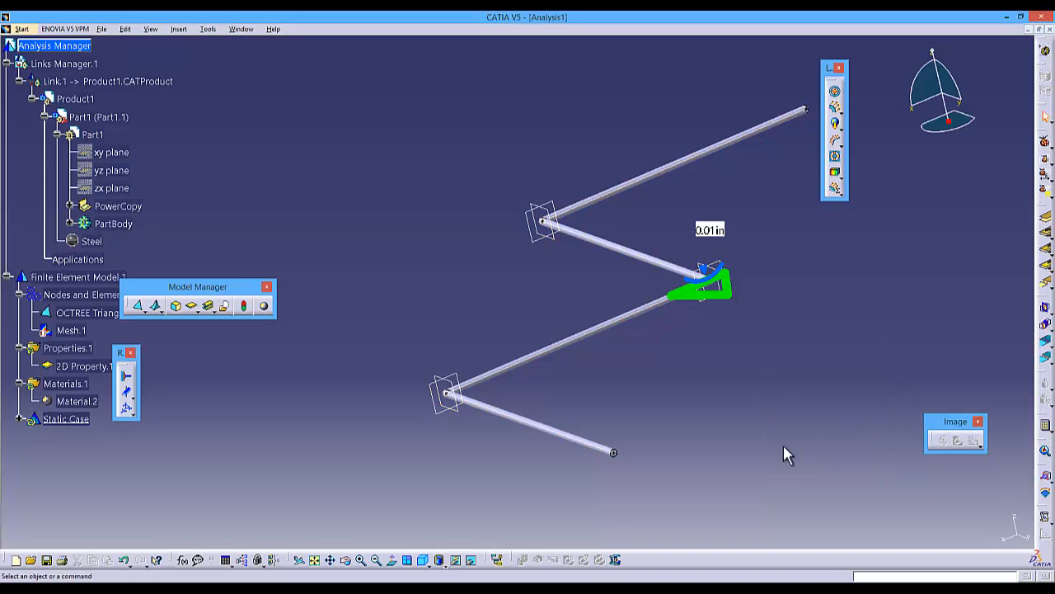
# Step: Move the floating Model Manager and restraint toolbars clear of the expanded specification tree
pyautogui.moveTo(198, 289); pyautogui.dragTo(344, 137)
pyautogui.moveTo(693, 370); pyautogui.dragTo(675, 354, button='middle')
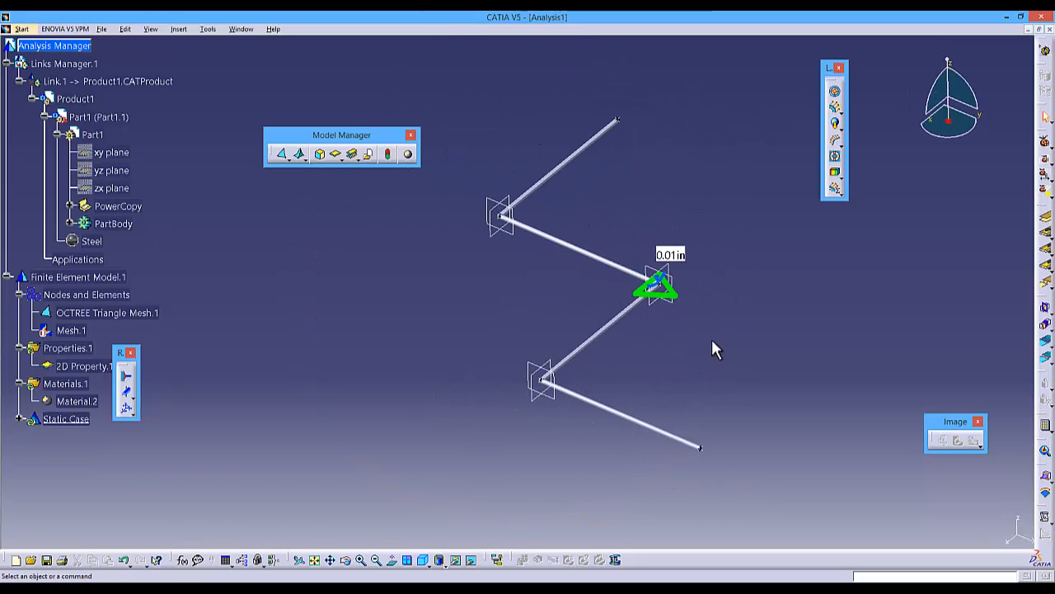
pyautogui.moveTo(122, 353); pyautogui.dragTo(253, 398)
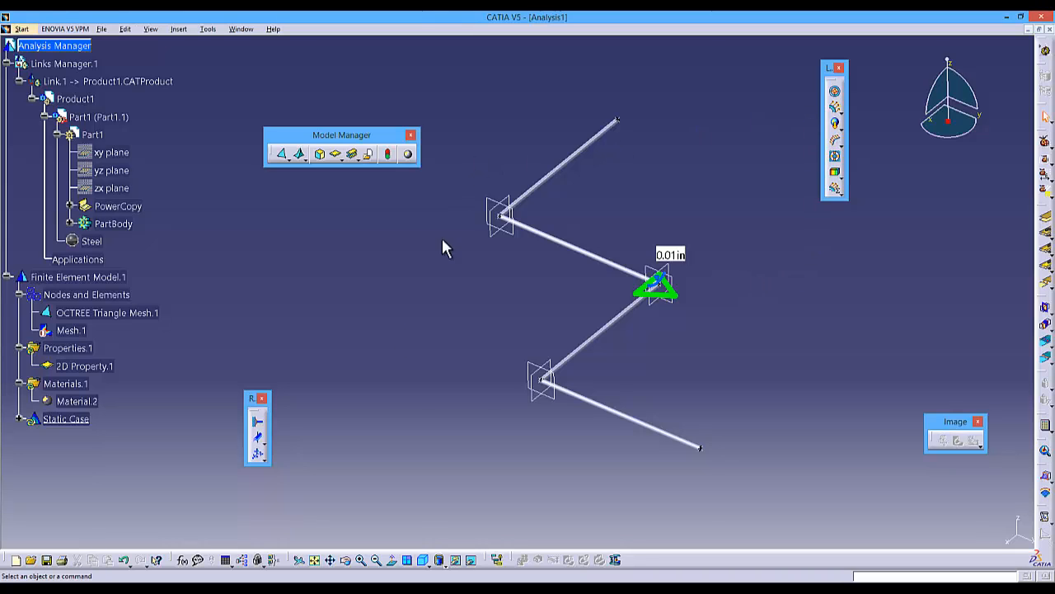
# Step: Clamp the end face at the upper free end of the zigzag tube
pyautogui.click(256, 421)
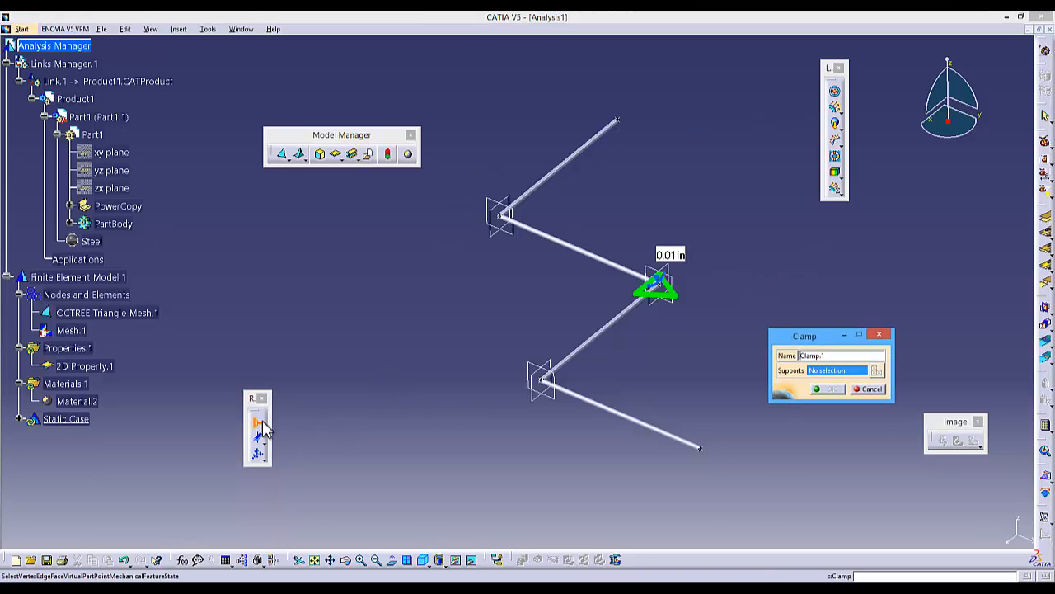
pyautogui.keyDown('ctrl'); pyautogui.moveTo(700, 390); pyautogui.dragTo(679, 352, button='middle'); pyautogui.keyUp('ctrl')
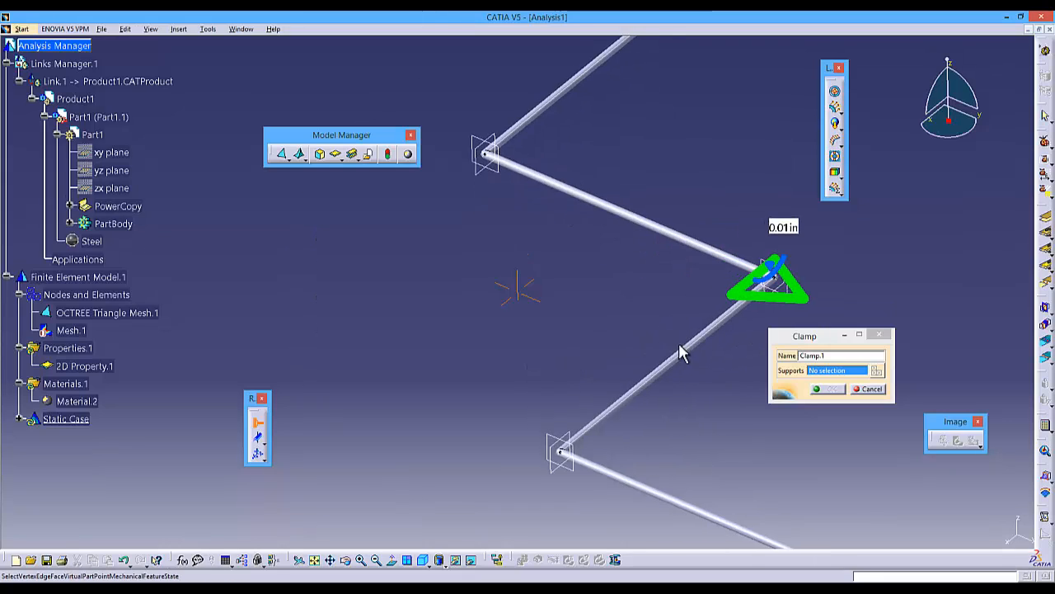
pyautogui.moveTo(652, 141); pyautogui.dragTo(796, 419, button='middle')
pyautogui.moveTo(745, 459); pyautogui.dragTo(637, 397, button='middle')
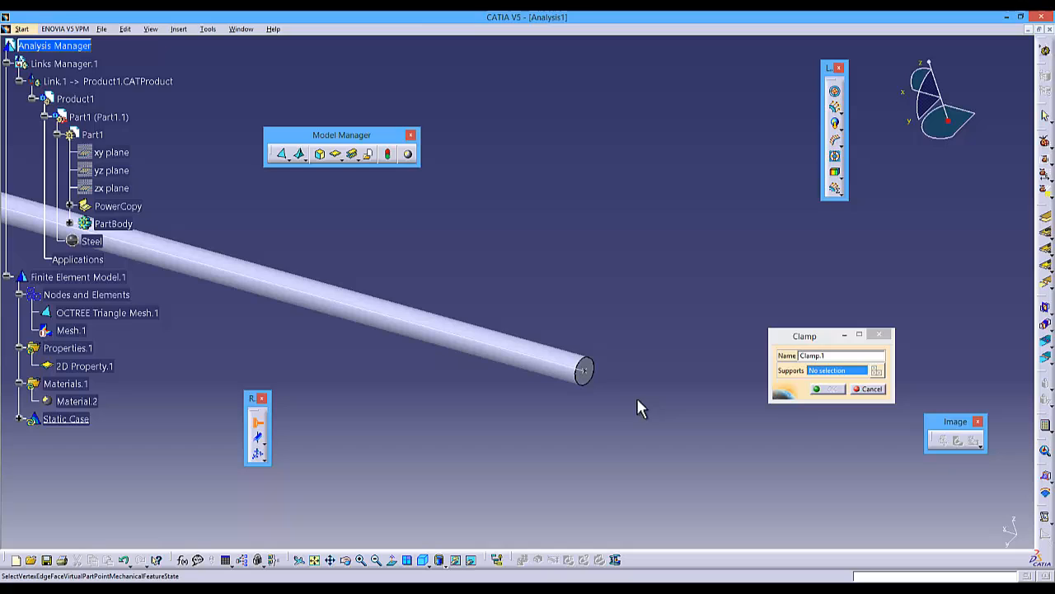
pyautogui.click(584, 365)
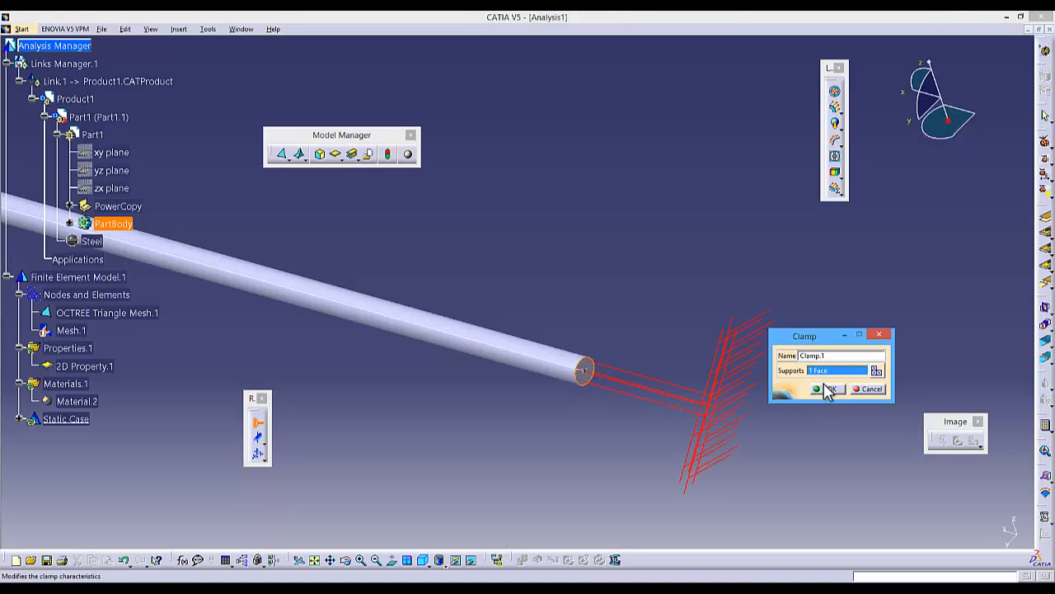
pyautogui.click(828, 389)
# Step: Apply a Distributed Force of -200 lbf along global Z to the end face at the tube's lower free end
pyautogui.moveTo(509, 403); pyautogui.dragTo(569, 519, button='middle')
pyautogui.moveTo(417, 427); pyautogui.dragTo(849, 353, button='middle')
pyautogui.moveTo(339, 438); pyautogui.dragTo(732, 336, button='middle')
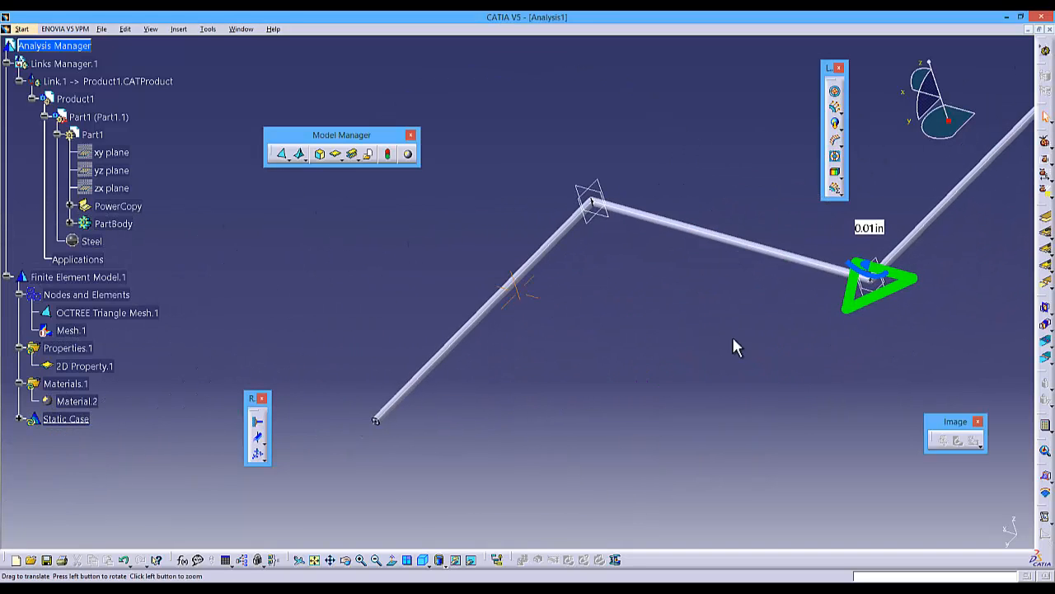
pyautogui.scroll(1, 495, 447)
pyautogui.moveTo(488, 450); pyautogui.dragTo(653, 361, button='middle')
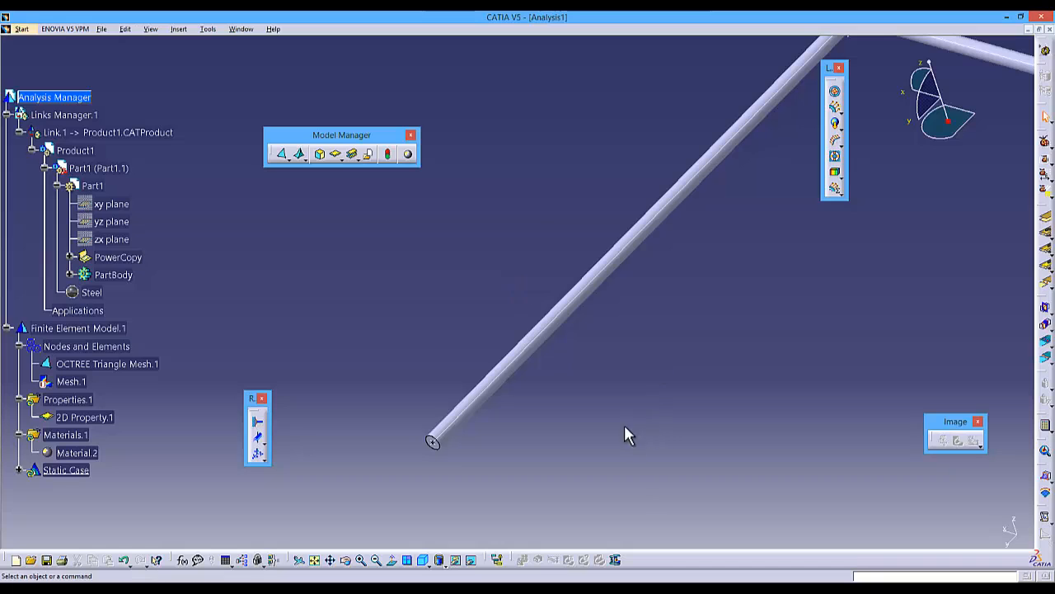
pyautogui.moveTo(829, 67); pyautogui.dragTo(843, 206)
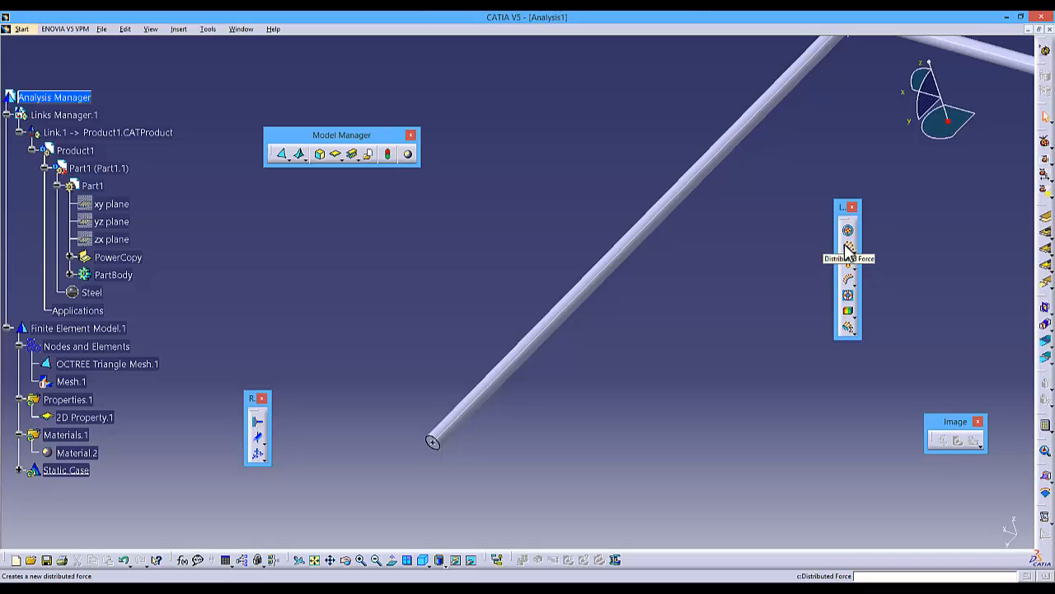
pyautogui.click(848, 253)
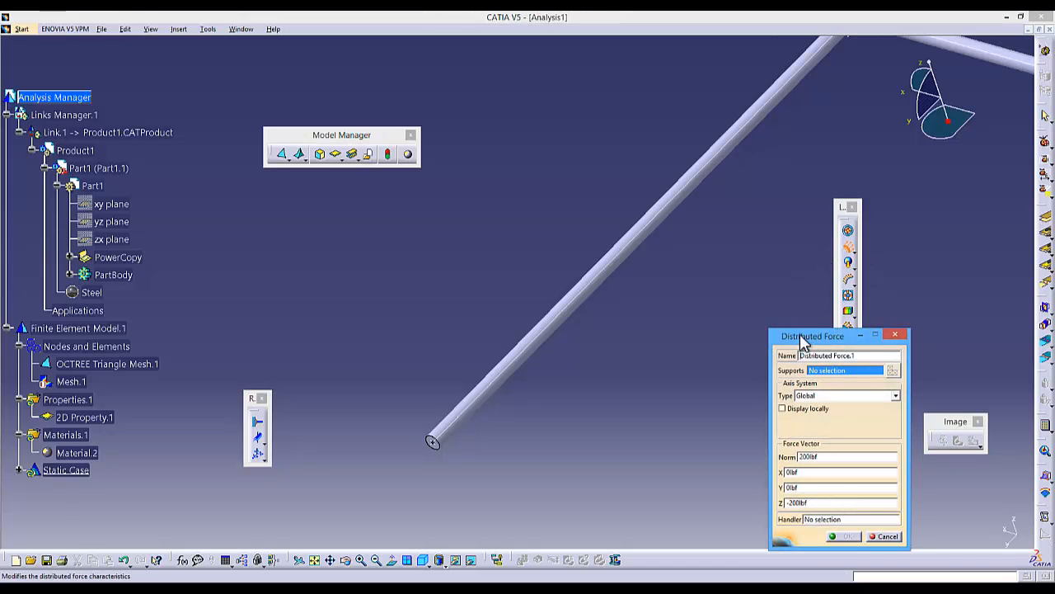
pyautogui.moveTo(808, 338); pyautogui.dragTo(760, 291)
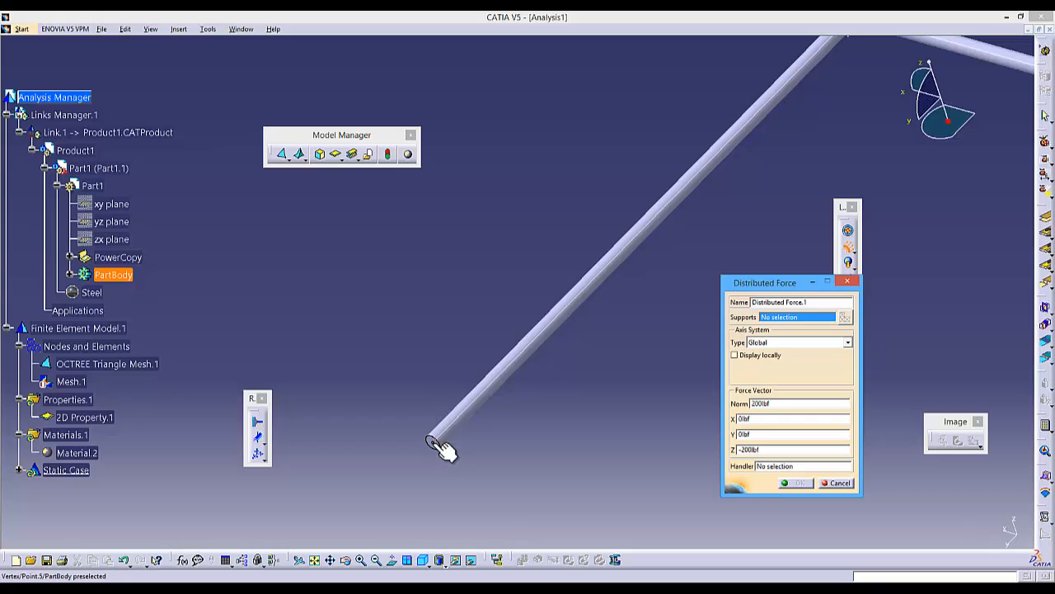
pyautogui.moveTo(471, 459); pyautogui.dragTo(518, 470, button='middle')
pyautogui.moveTo(451, 496); pyautogui.dragTo(534, 430, button='middle')
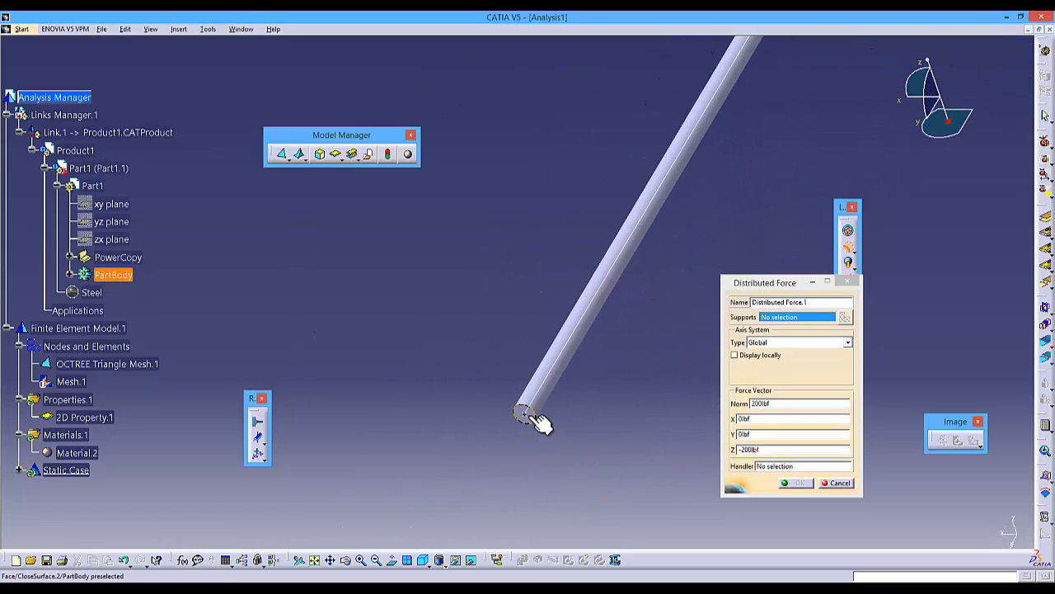
pyautogui.click(530, 414)
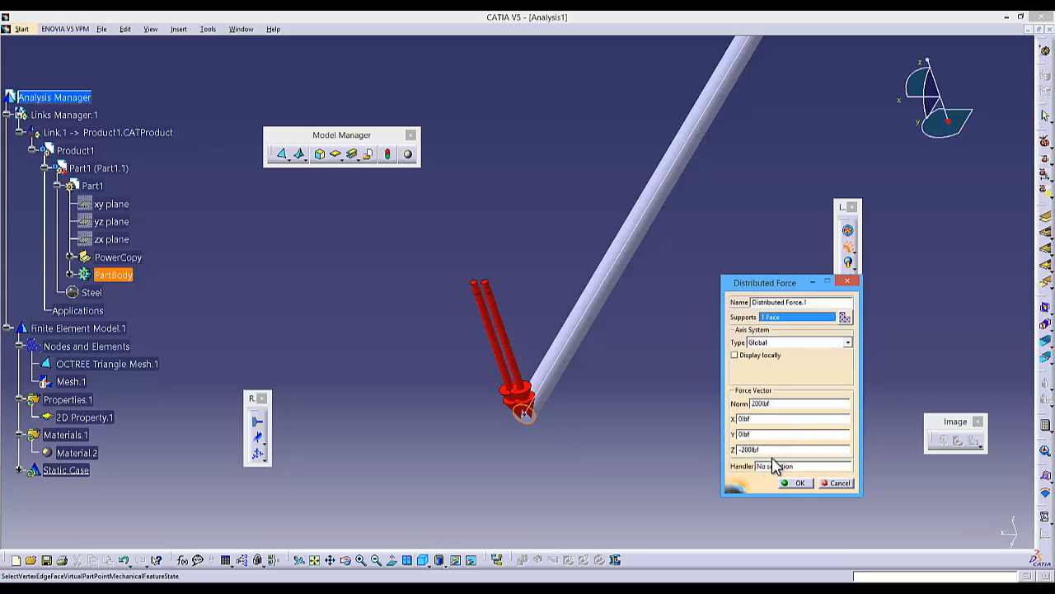
pyautogui.click(794, 484)
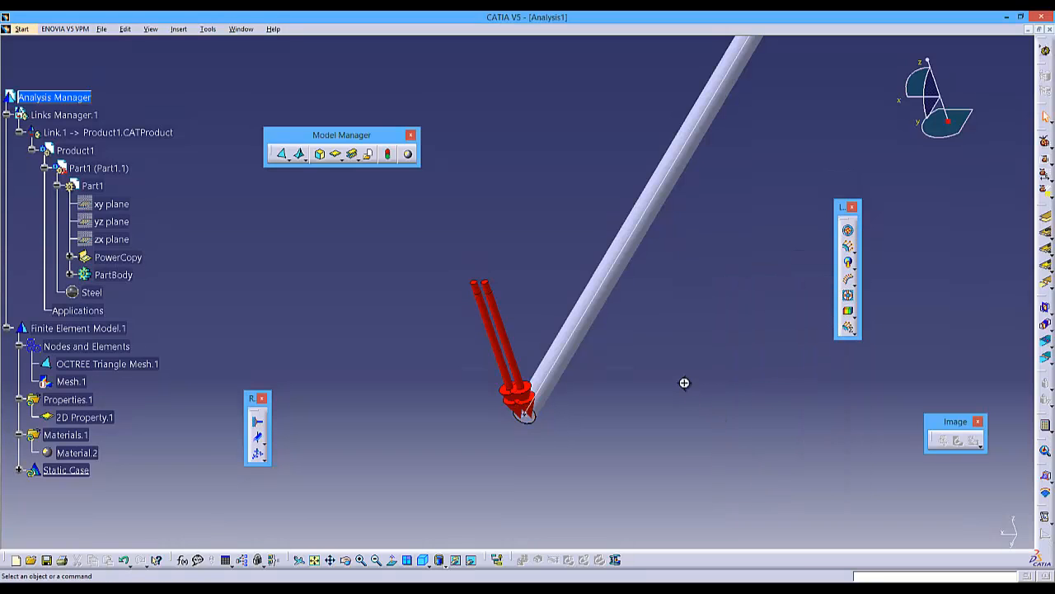
pyautogui.moveTo(685, 383); pyautogui.dragTo(641, 283, button='middle')
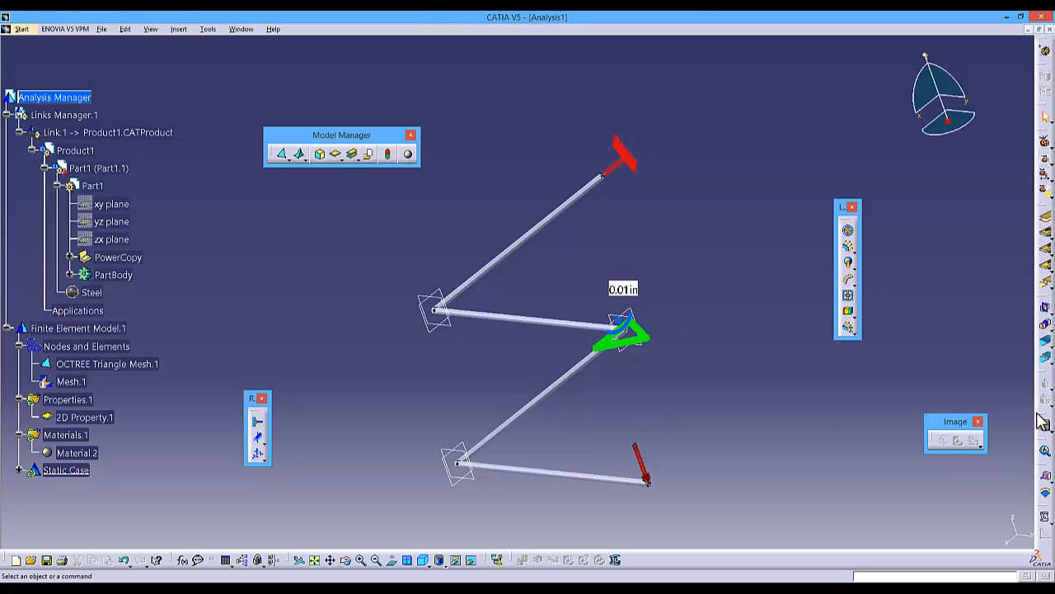
# Step: Compute the static analysis with the All option and accept the resource estimation to continue the computation
pyautogui.moveTo(1043, 420); pyautogui.dragTo(841, 410)
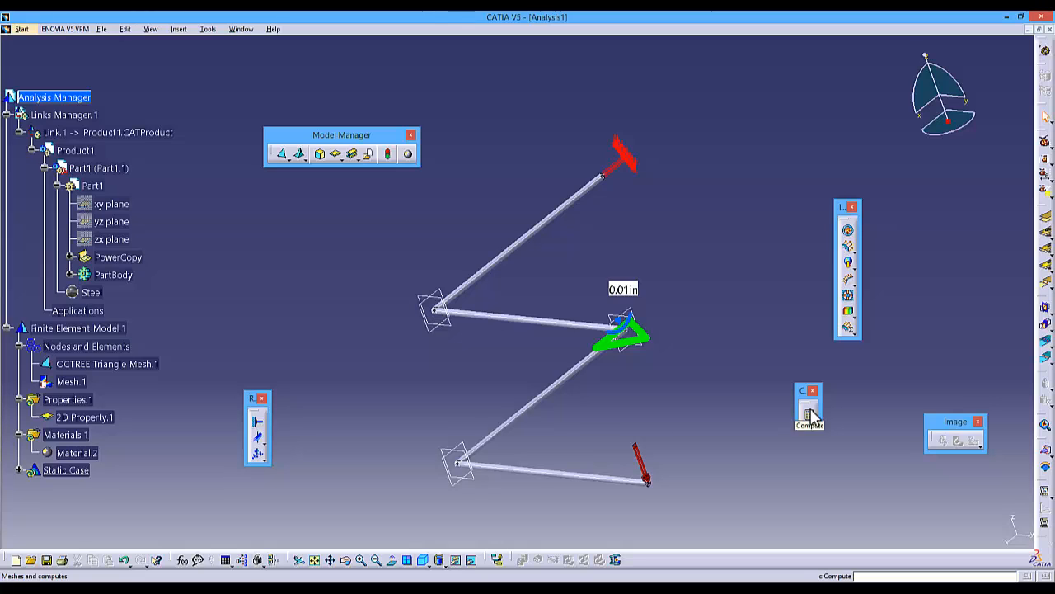
pyautogui.click(809, 414)
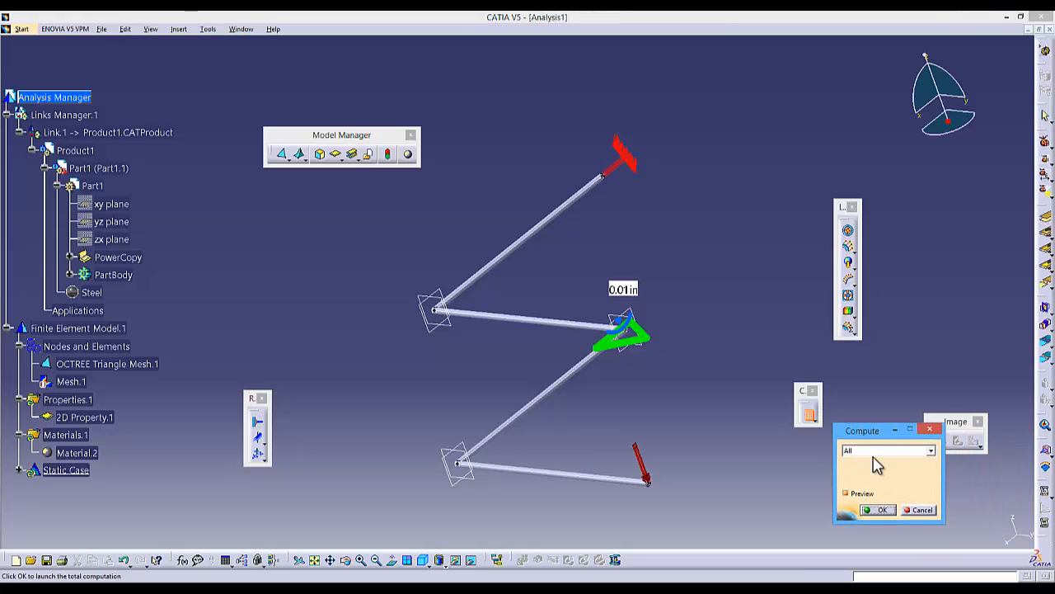
pyautogui.click(880, 451)
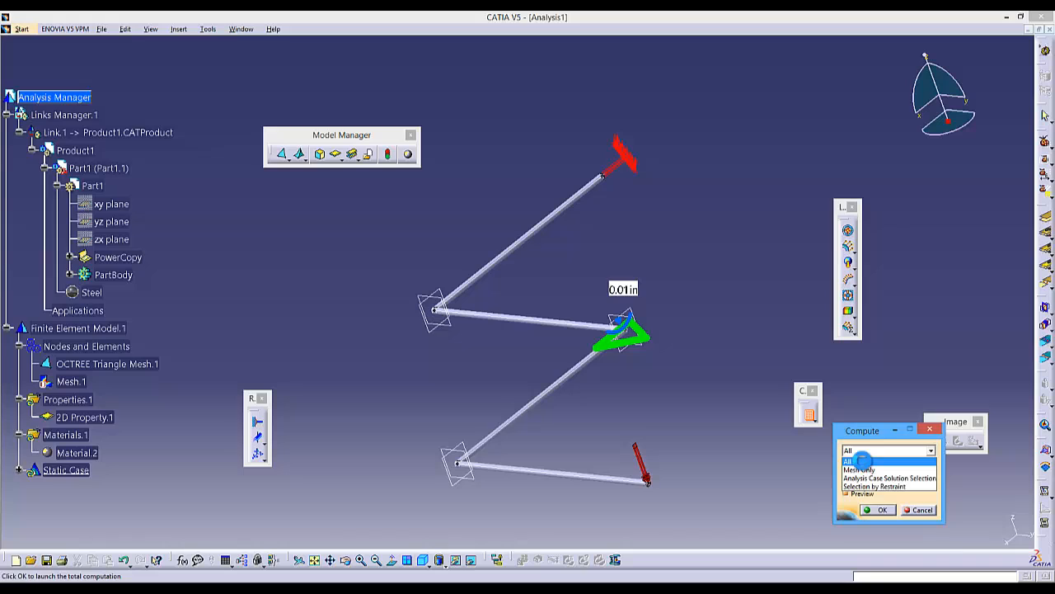
pyautogui.click(860, 459)
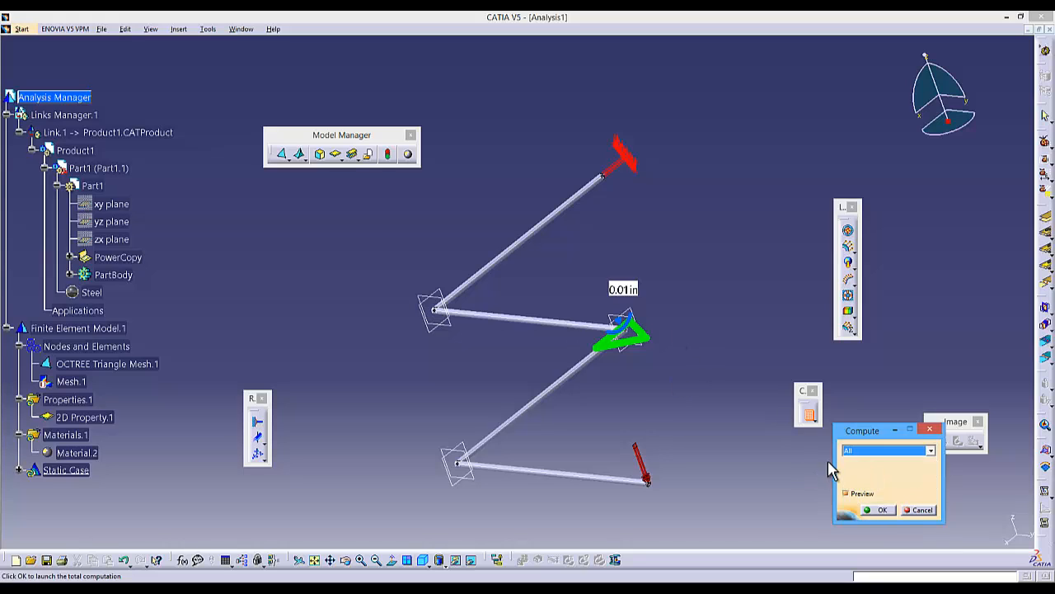
pyautogui.click(881, 510)
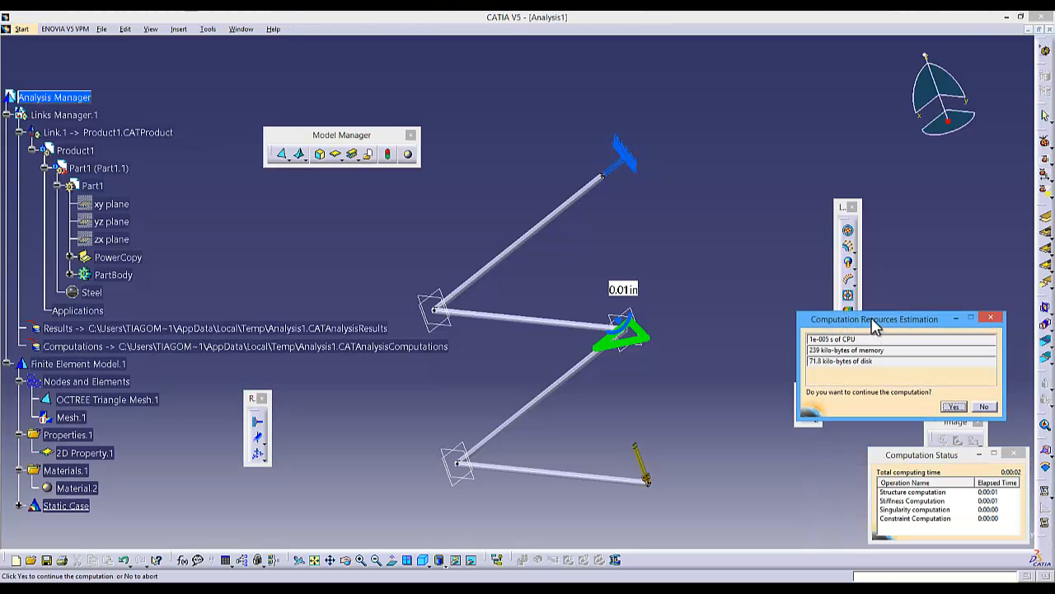
pyautogui.moveTo(876, 324); pyautogui.dragTo(734, 341)
pyautogui.click(812, 424)
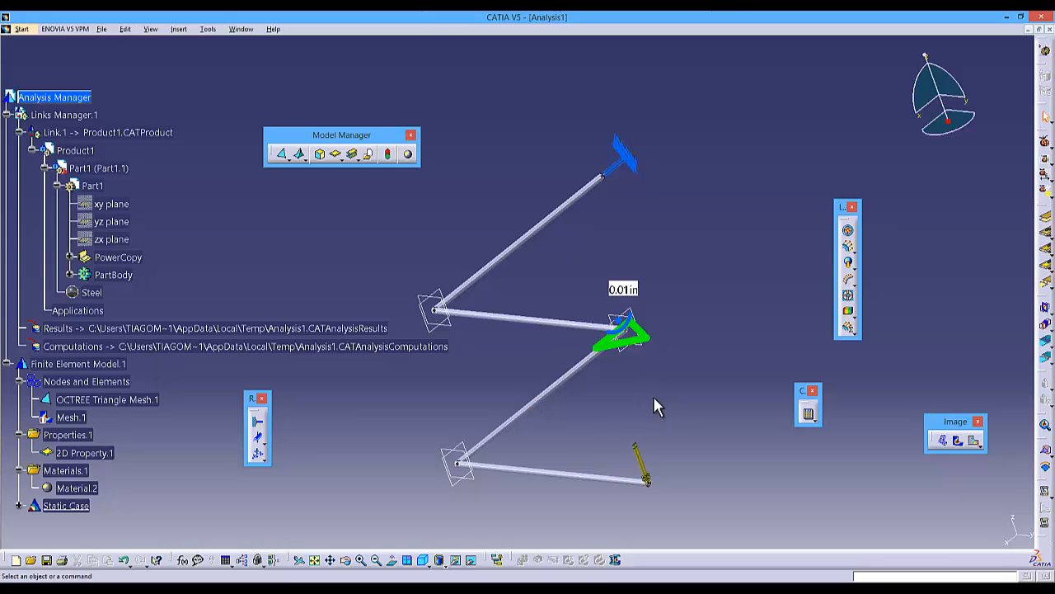
# Step: Rearrange the floating Compute, loads and Image toolbars around the zigzag tube so the Image tools are close at hand
pyautogui.moveTo(656, 379); pyautogui.dragTo(668, 321, button='middle')
pyautogui.moveTo(811, 394); pyautogui.dragTo(966, 256)
pyautogui.moveTo(841, 207); pyautogui.dragTo(841, 131)
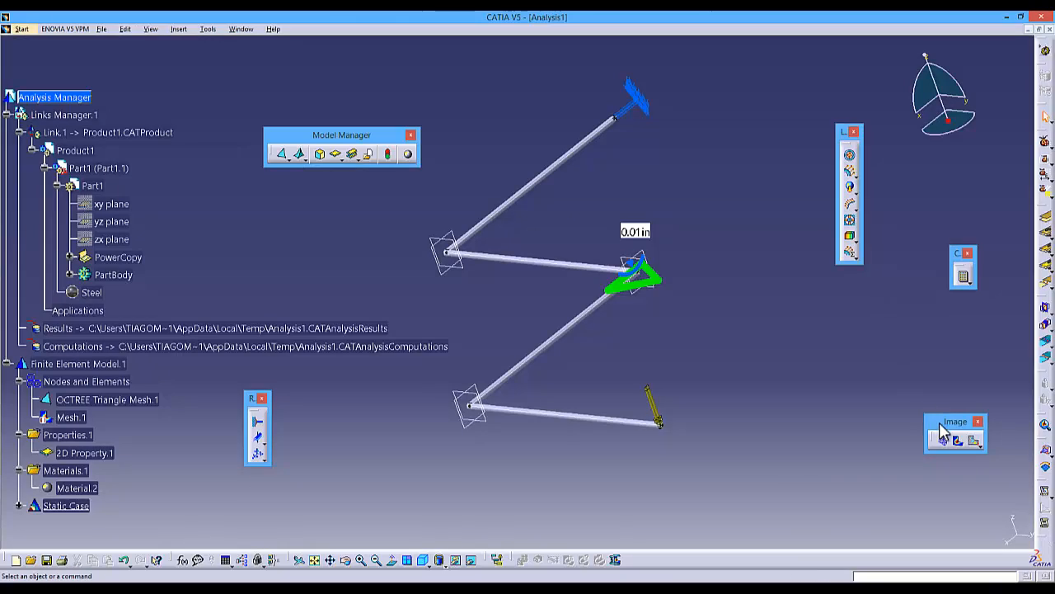
pyautogui.moveTo(948, 421); pyautogui.dragTo(794, 369)
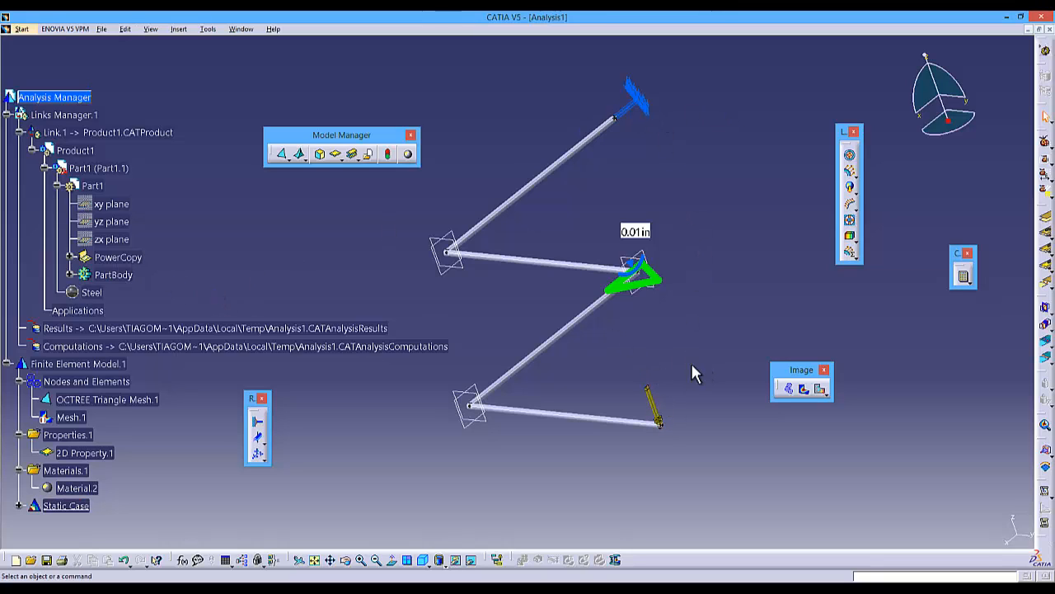
pyautogui.moveTo(801, 371); pyautogui.dragTo(789, 351)
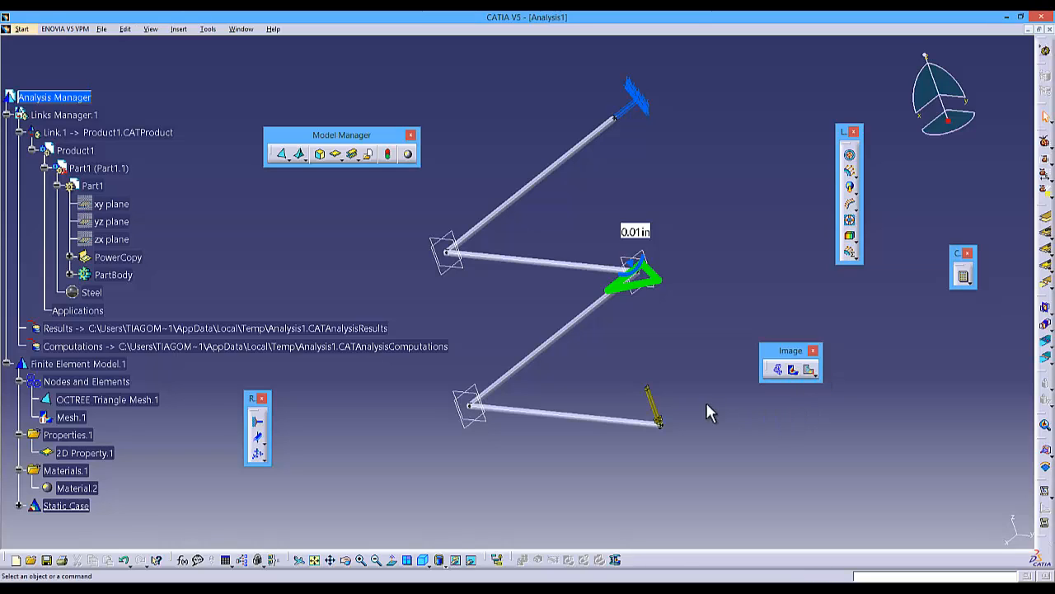
# Step: Display the displacement image of the tube and set its visualization type to Average iso
pyautogui.click(809, 370)
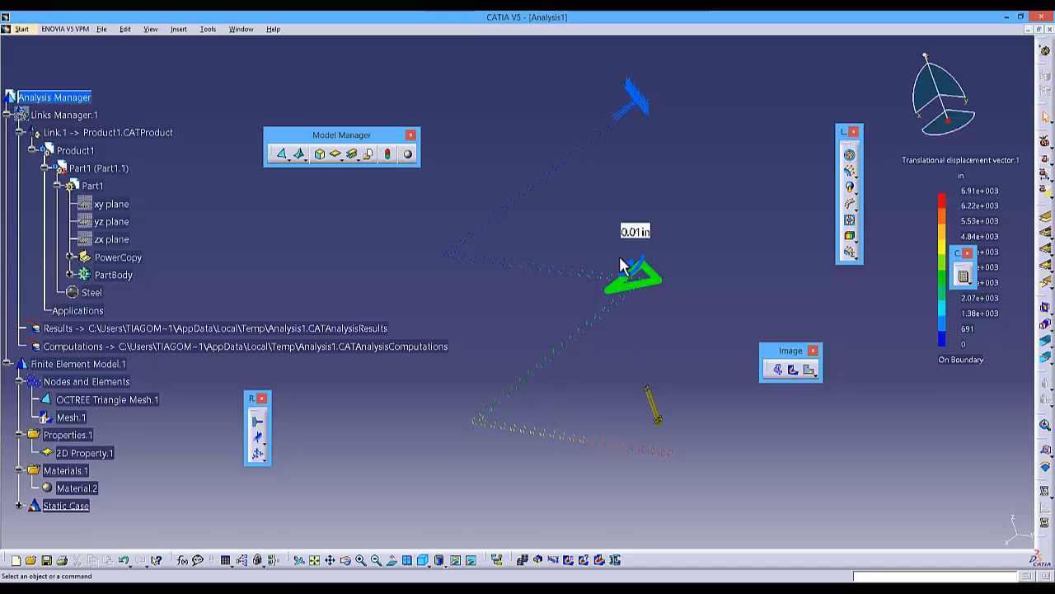
pyautogui.moveTo(959, 253); pyautogui.dragTo(976, 434)
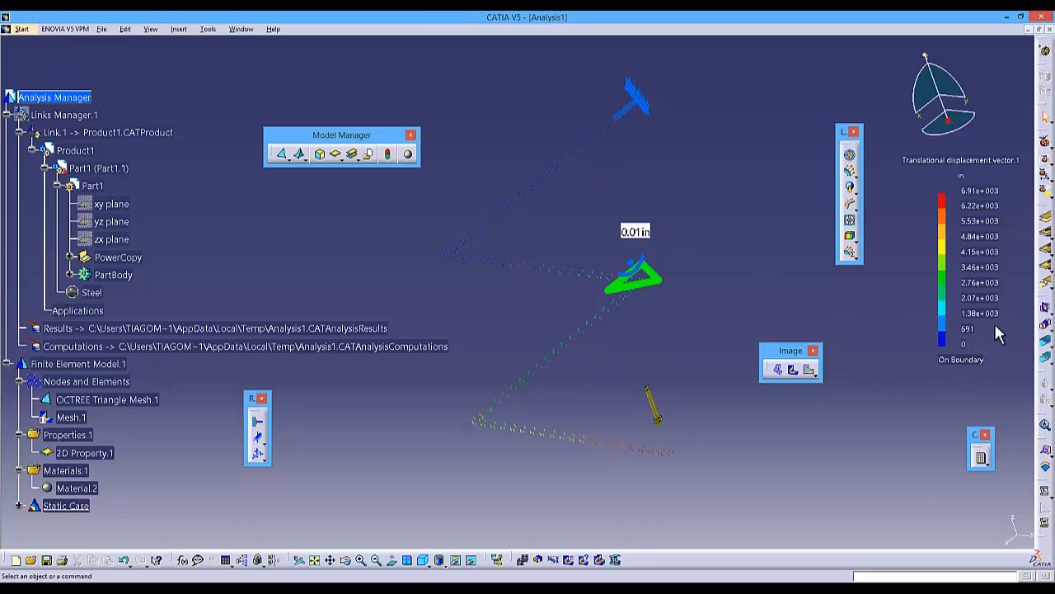
pyautogui.doubleClick(575, 345)
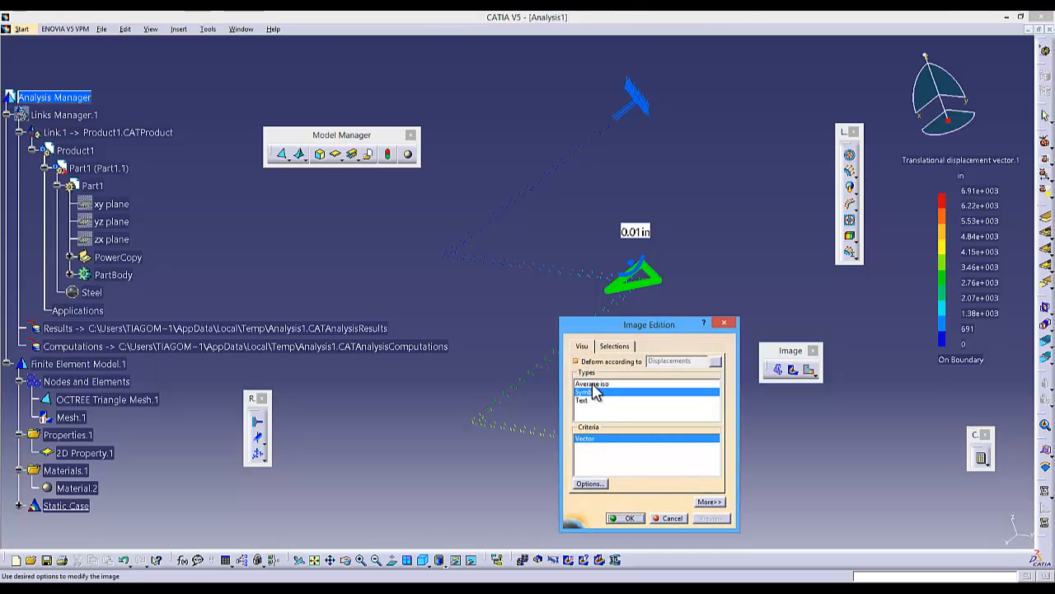
pyautogui.click(593, 385)
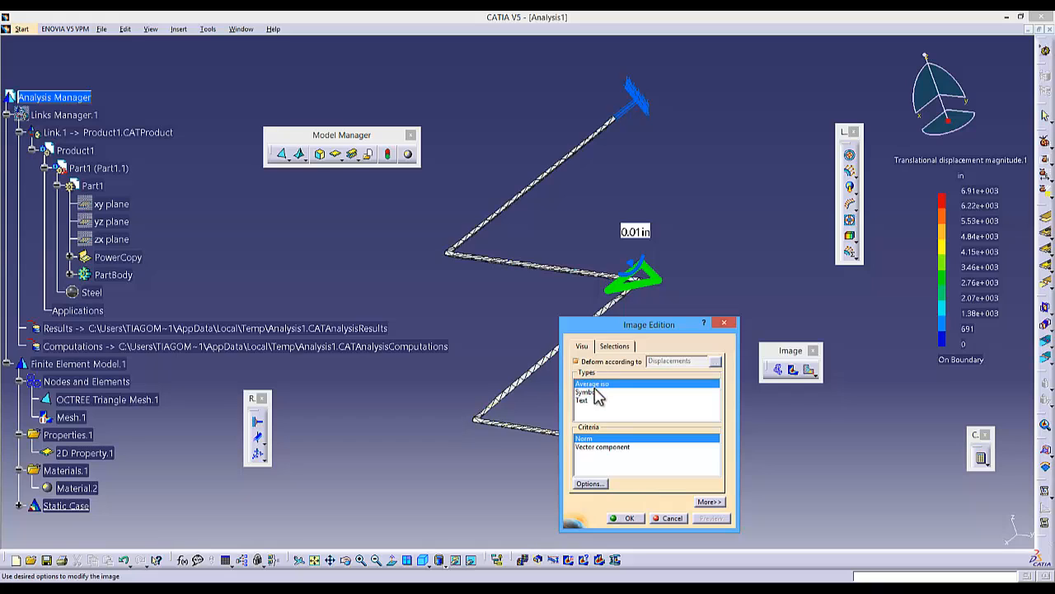
pyautogui.click(630, 519)
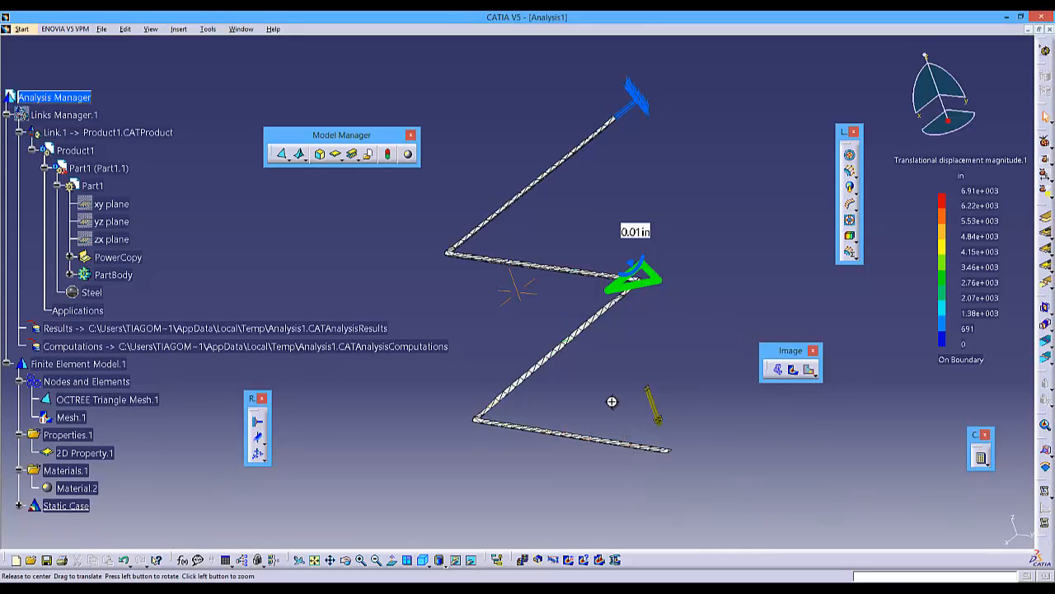
# Step: Animate the tube's displacement image, pause it and return it to the first step
pyautogui.moveTo(612, 402); pyautogui.dragTo(633, 334, button='middle')
pyautogui.moveTo(558, 394); pyautogui.dragTo(634, 374, button='middle')
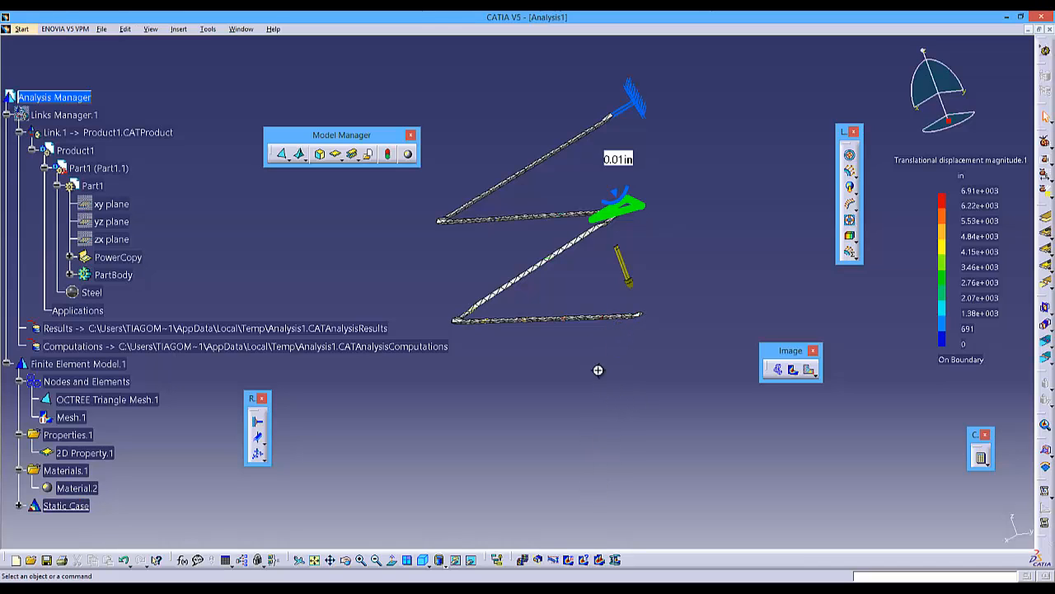
pyautogui.moveTo(598, 371); pyautogui.dragTo(611, 420, button='middle')
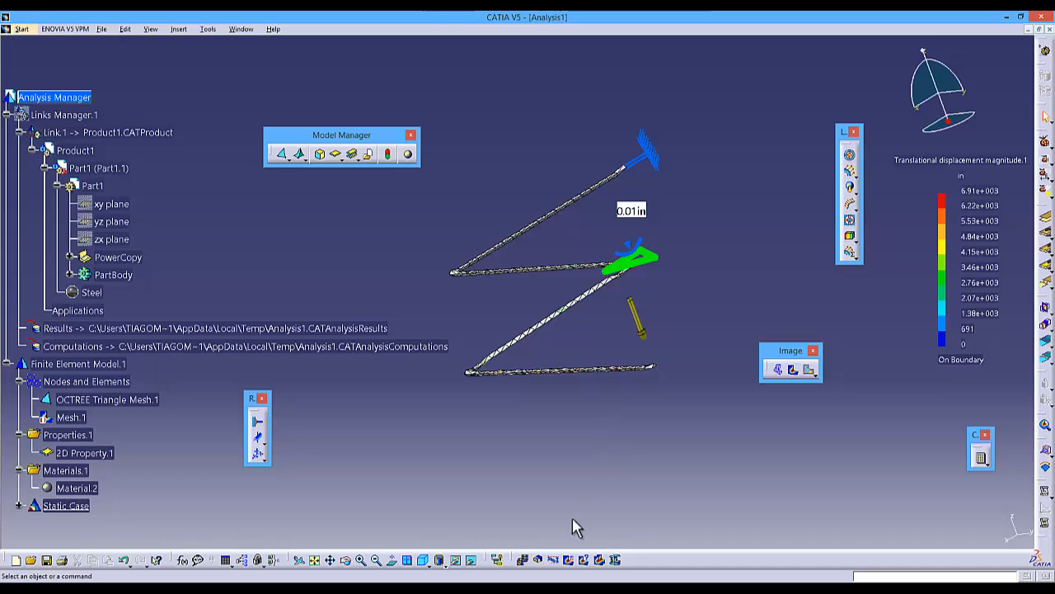
pyautogui.click(524, 563)
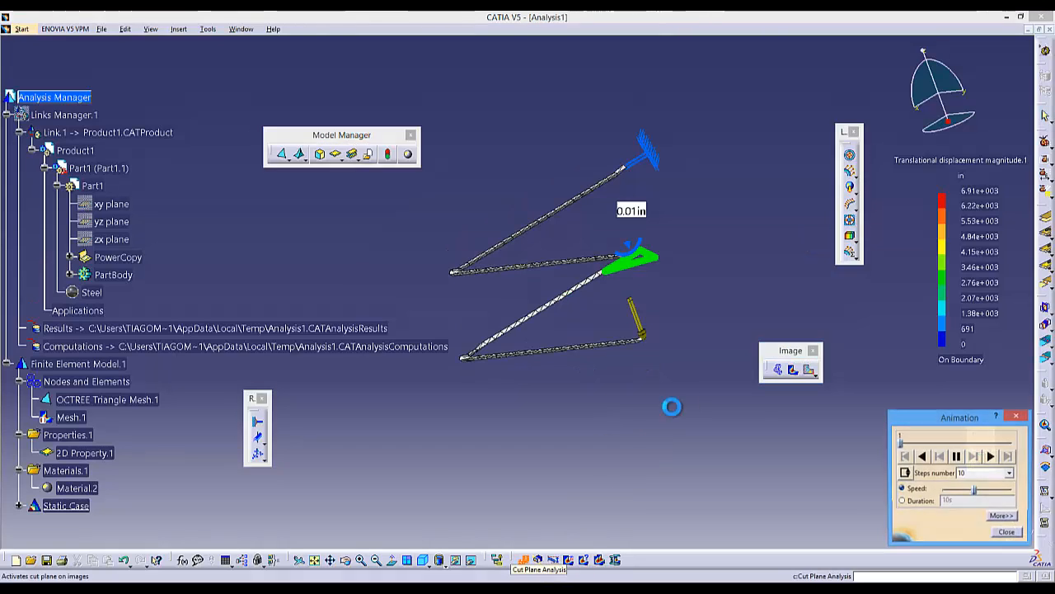
pyautogui.moveTo(936, 425); pyautogui.dragTo(703, 402)
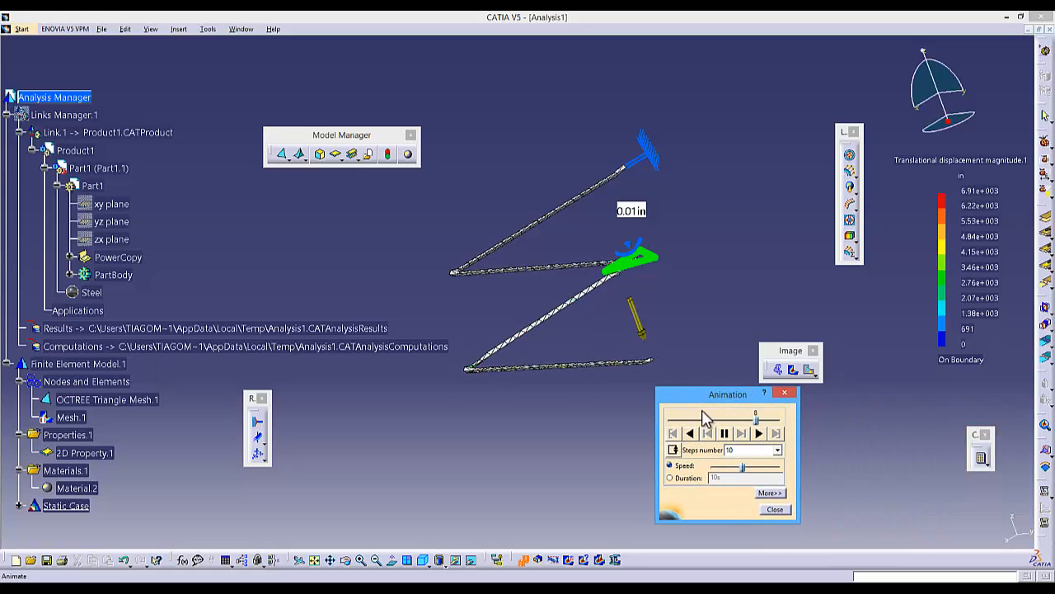
pyautogui.click(725, 433)
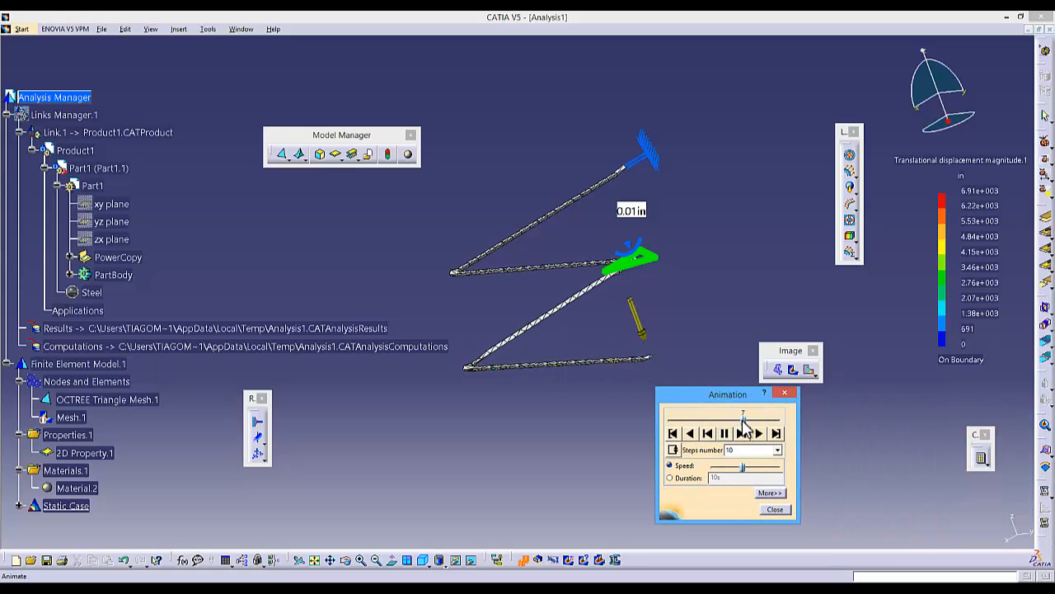
pyautogui.click(671, 429)
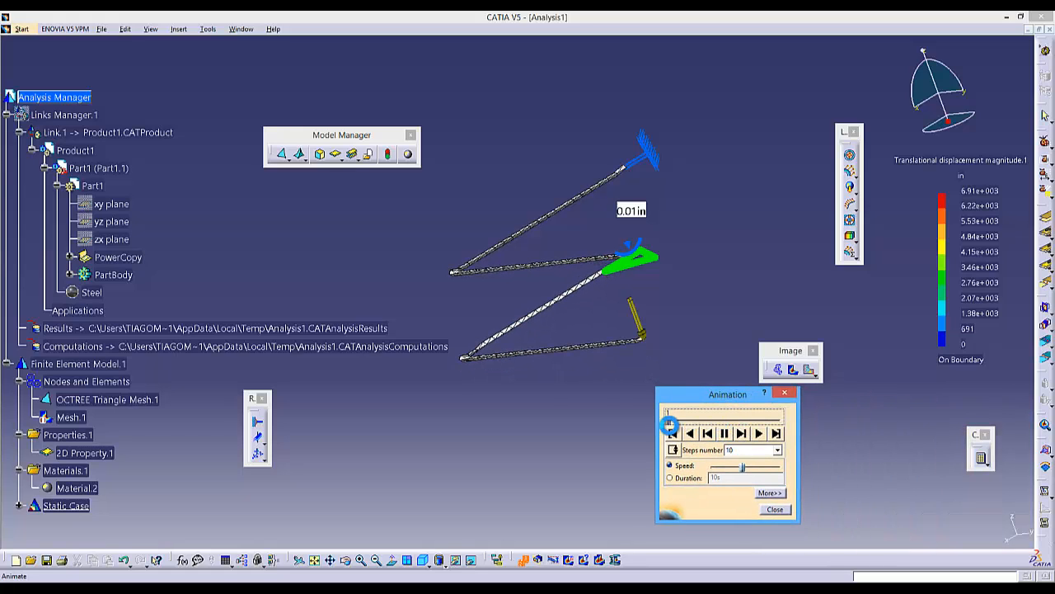
# Step: Set the displacement animation to 20 steps, play it and raise its speed close to the maximum
pyautogui.click(764, 450)
pyautogui.click(731, 484)
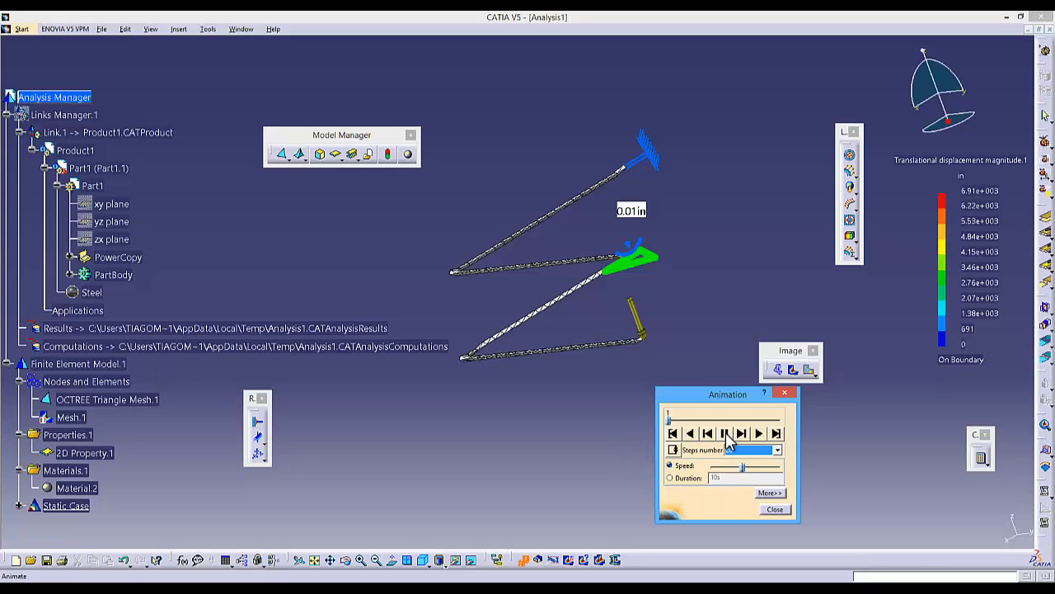
pyautogui.click(757, 434)
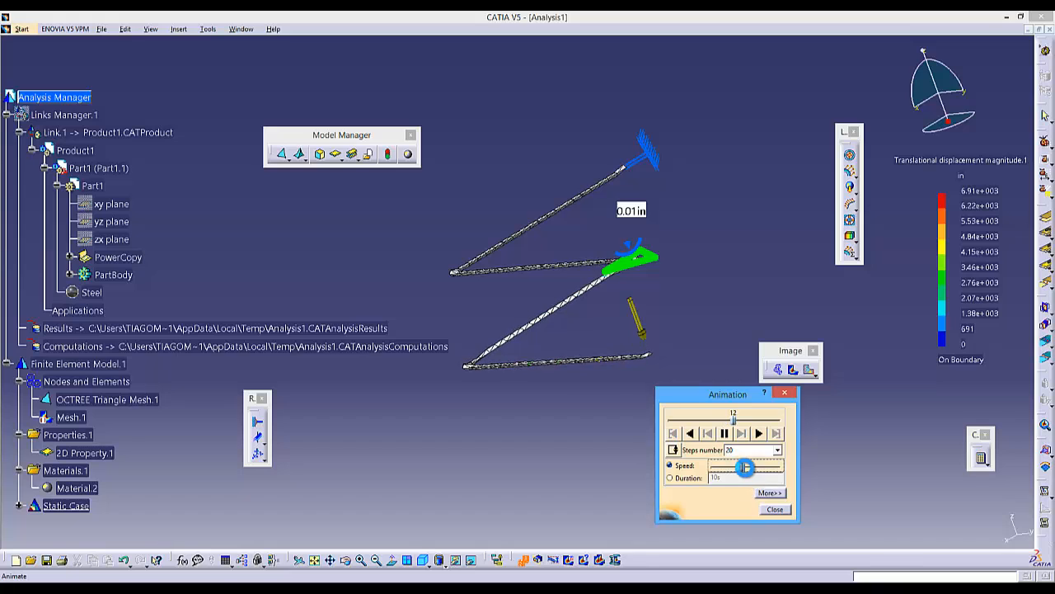
pyautogui.moveTo(742, 468); pyautogui.dragTo(774, 468)
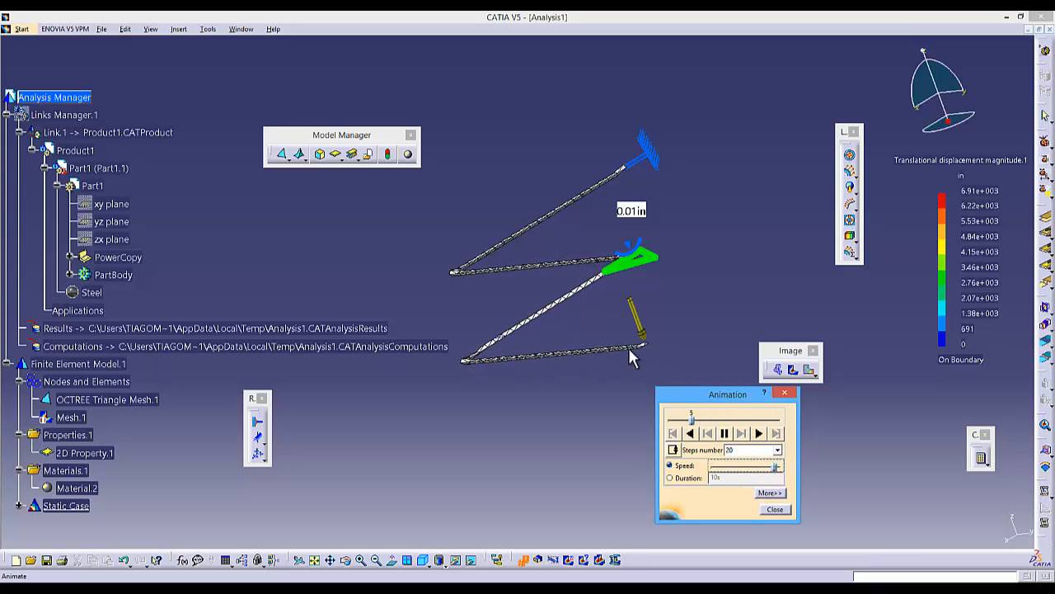
# Step: Examine the tube's animated deformation from several angles, pause the playback and move the Animation window clear of the tube's loaded end
pyautogui.click(678, 202)
pyautogui.moveTo(678, 202); pyautogui.dragTo(647, 153, button='middle')
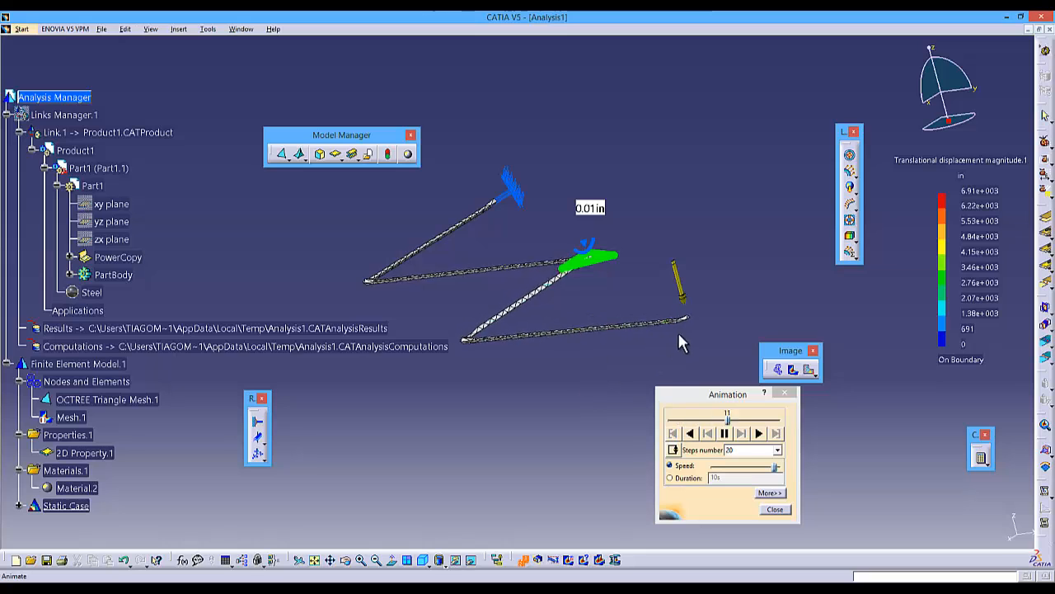
pyautogui.moveTo(570, 406); pyautogui.dragTo(575, 312, button='middle')
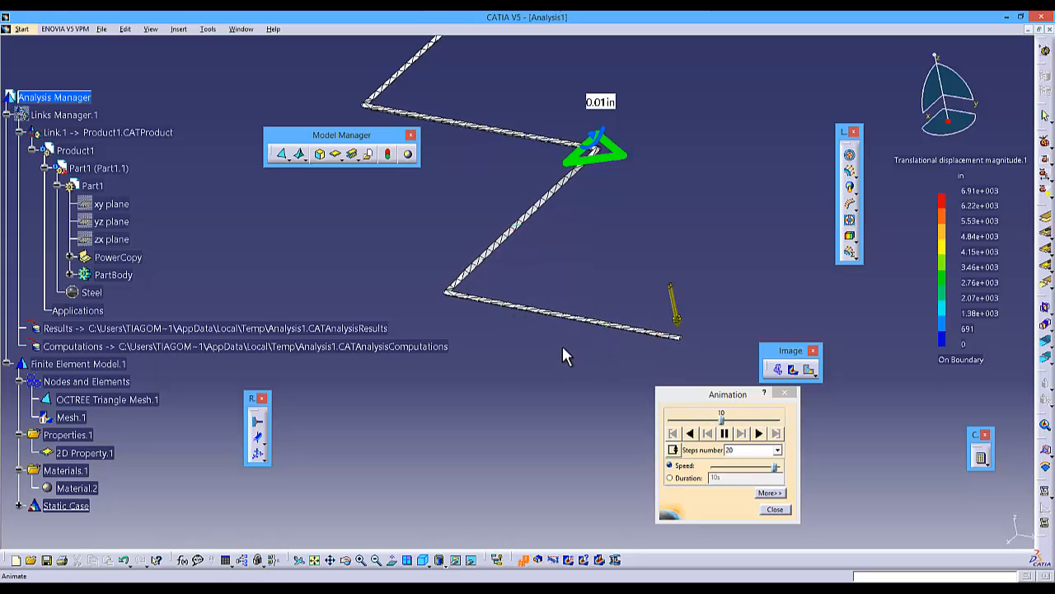
pyautogui.moveTo(563, 353); pyautogui.dragTo(704, 400, button='middle')
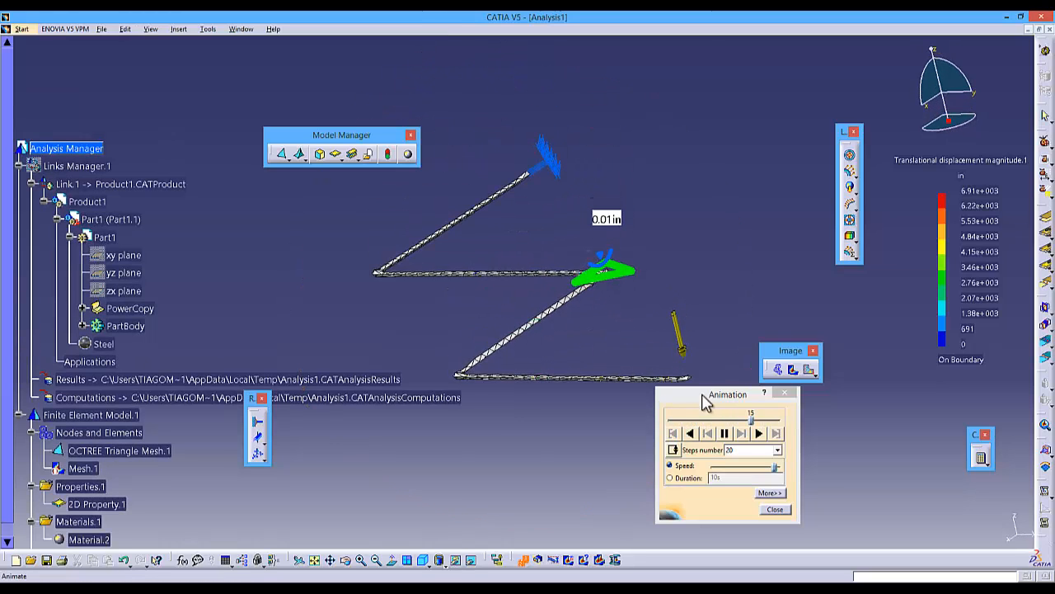
pyautogui.click(726, 435)
pyautogui.moveTo(733, 401); pyautogui.dragTo(803, 419)
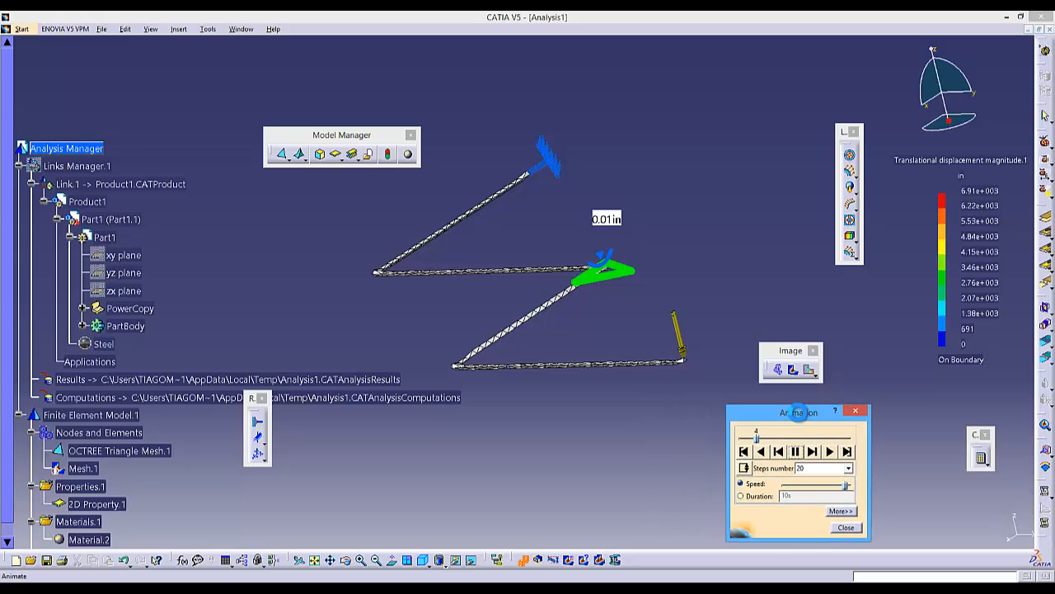